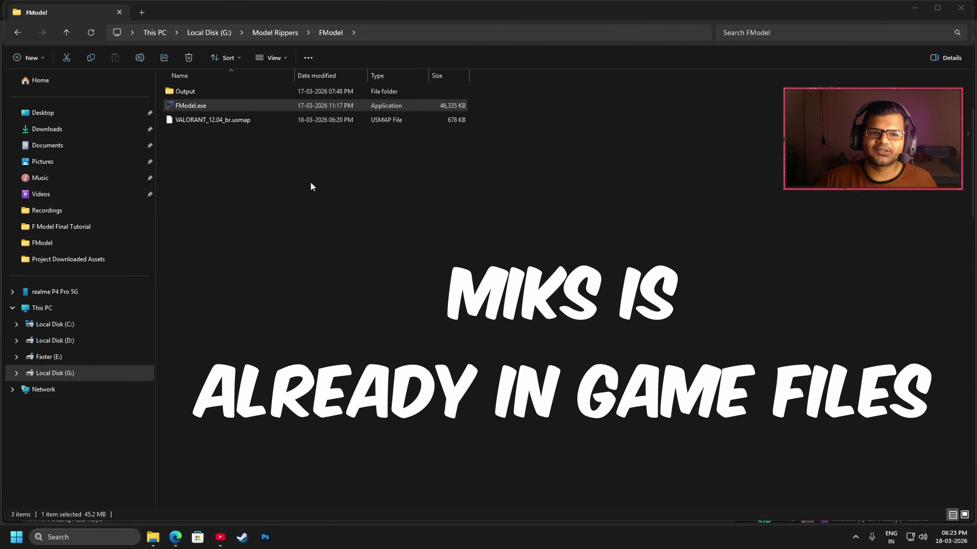
# Step: Launch FModel and set its mapping file path to VALORANT_12.04_br.usmap from the Model Rippers\FModel folder
pyautogui.click(257, 145)
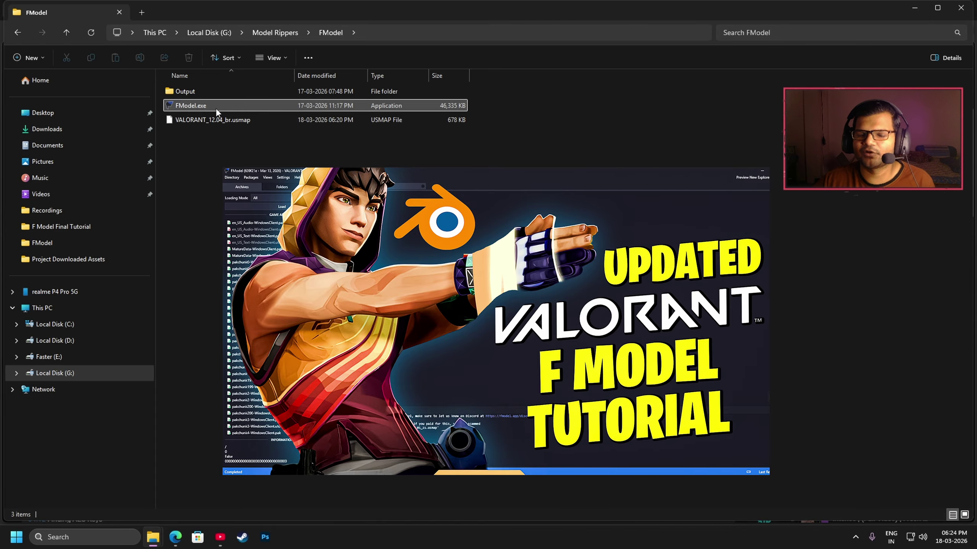
pyautogui.doubleClick(217, 102)
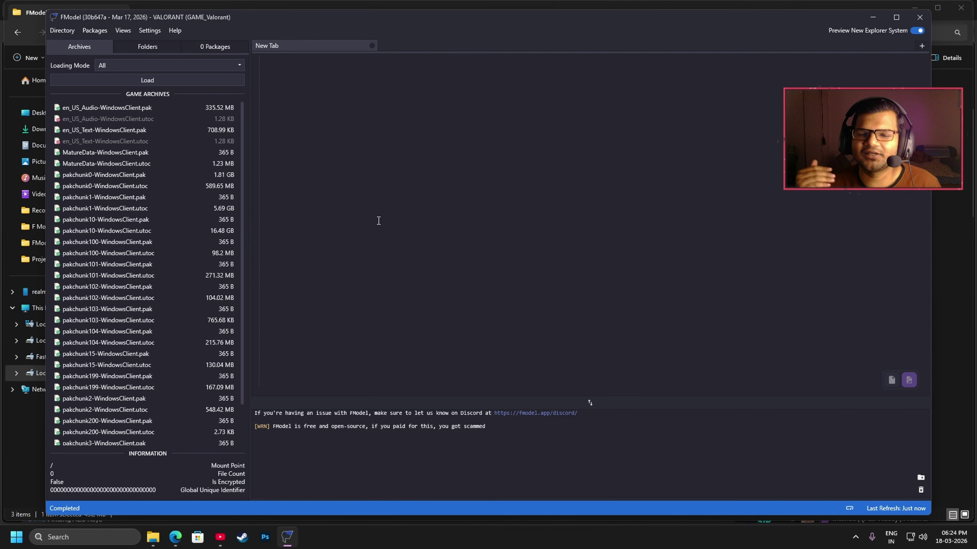
pyautogui.click(150, 31)
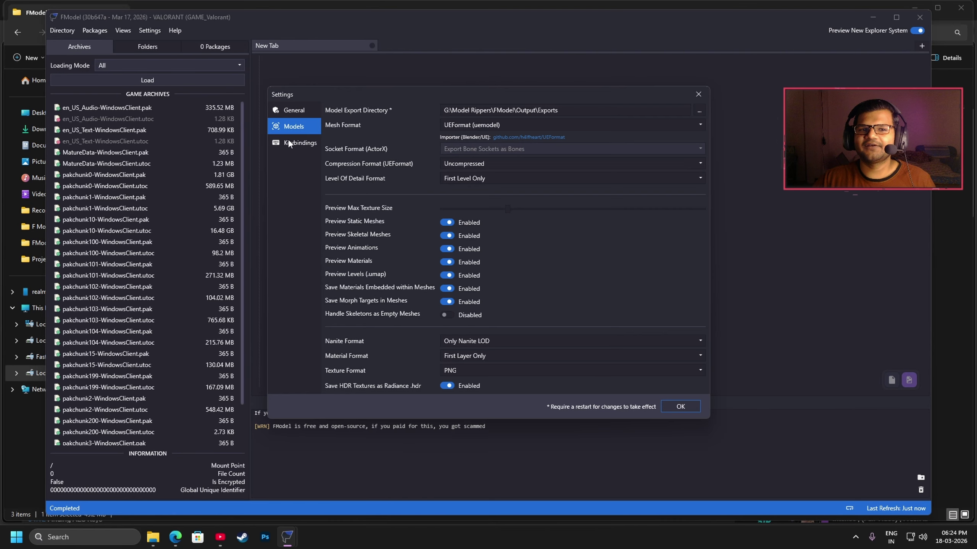
pyautogui.click(281, 112)
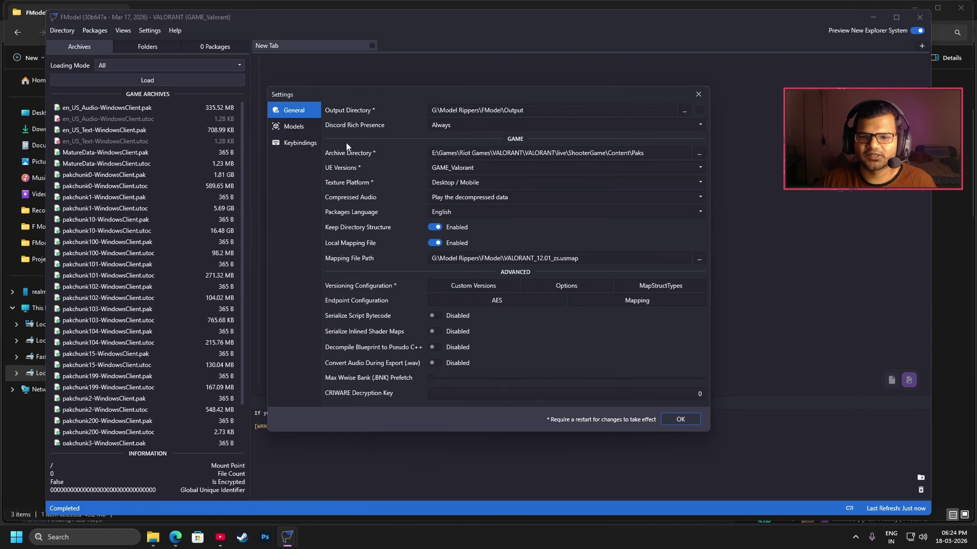
pyautogui.click(699, 259)
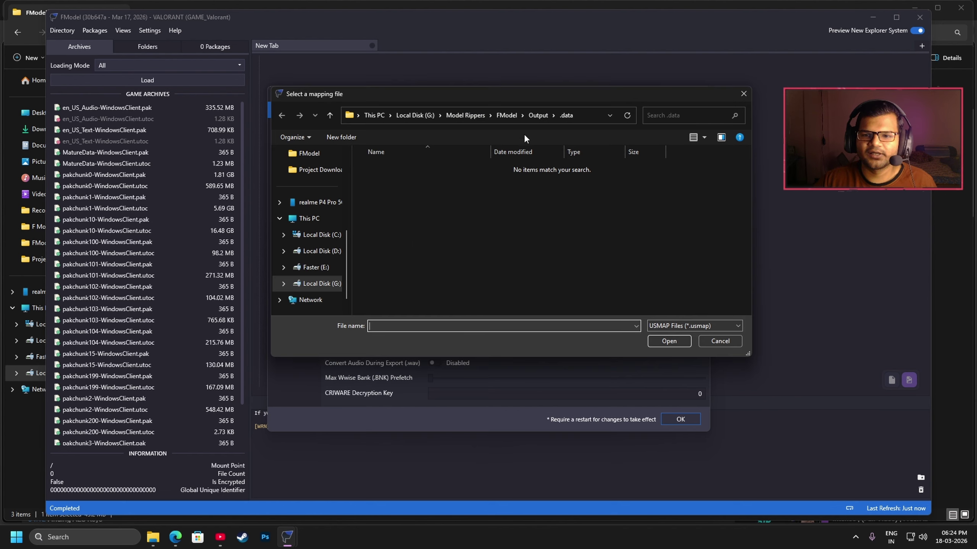
pyautogui.click(465, 115)
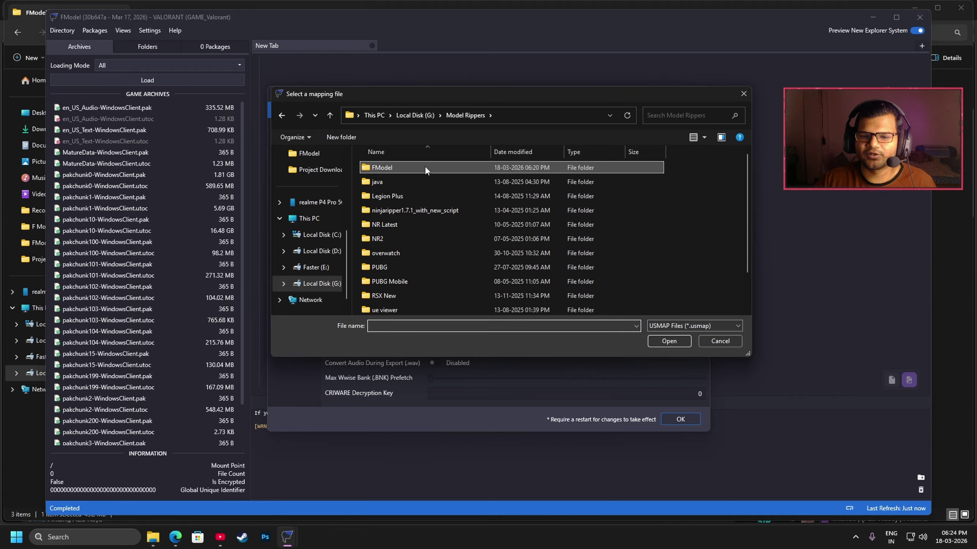
pyautogui.doubleClick(425, 168)
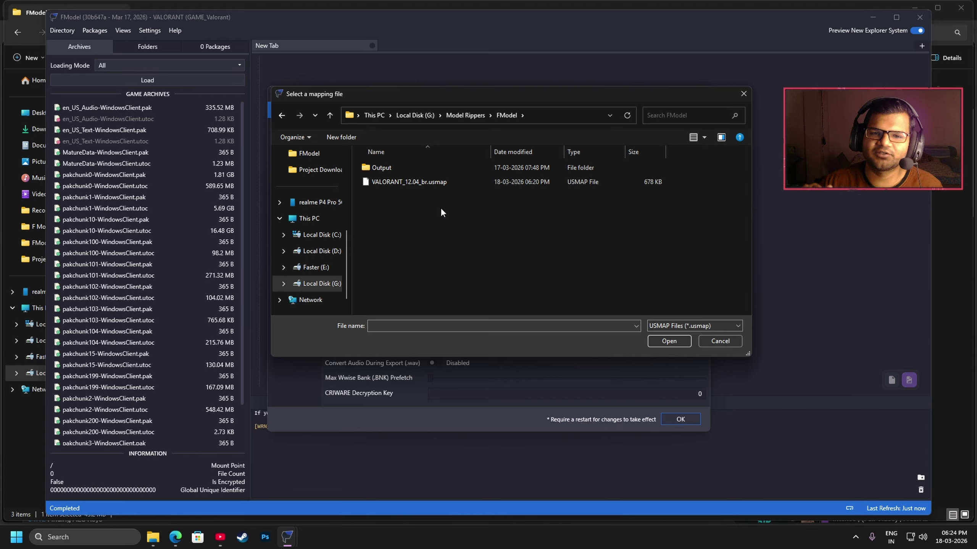
pyautogui.click(435, 183)
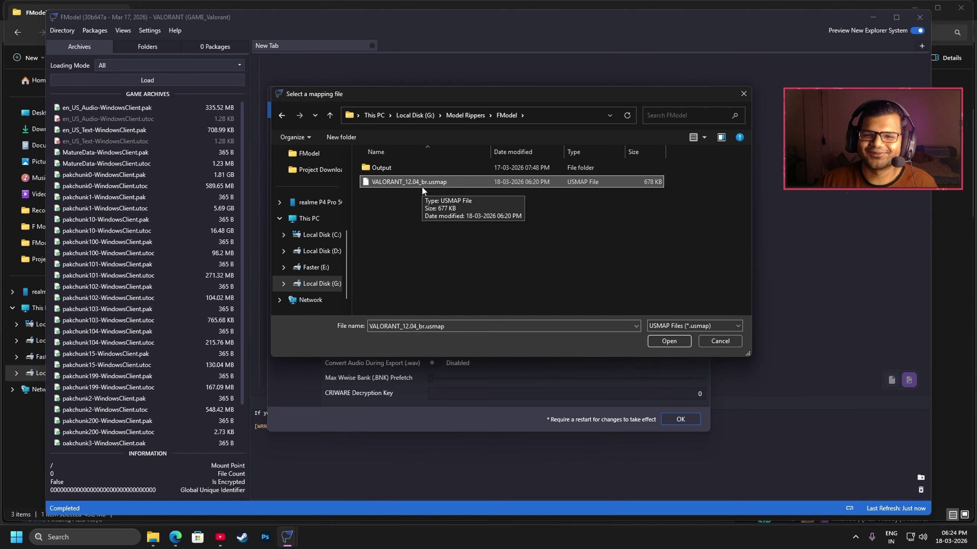
pyautogui.click(653, 341)
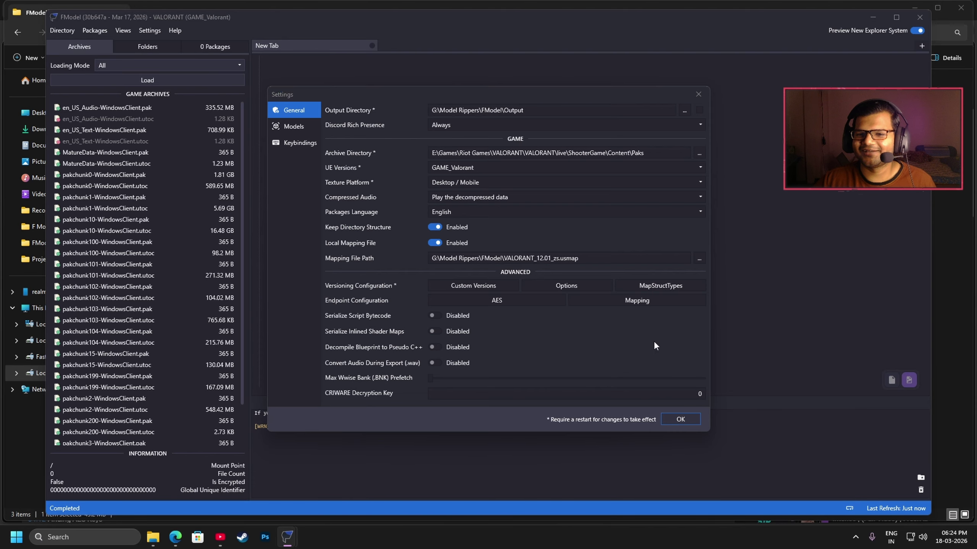
pyautogui.click(678, 420)
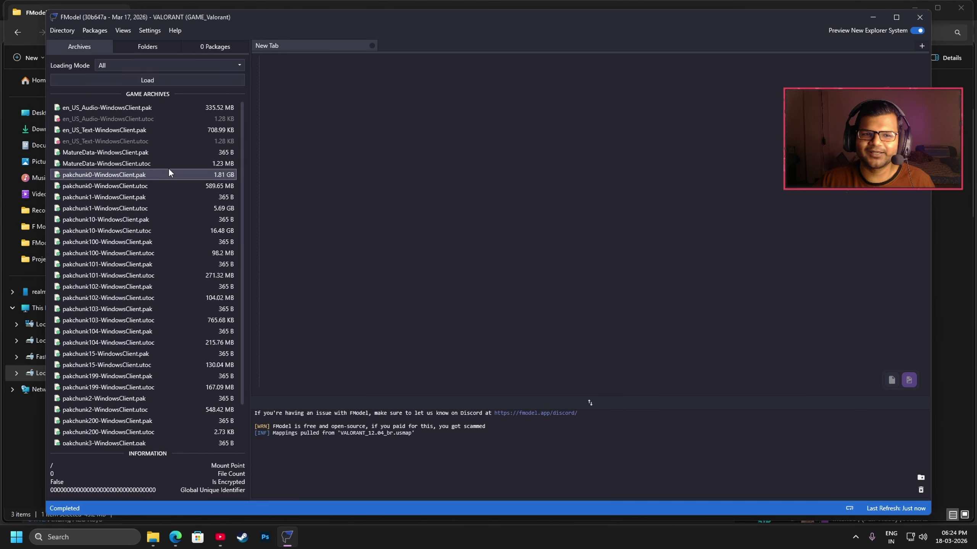
# Step: Load all game archives and go to the Iris folder under ShooterGame/Content/Characters
pyautogui.click(146, 82)
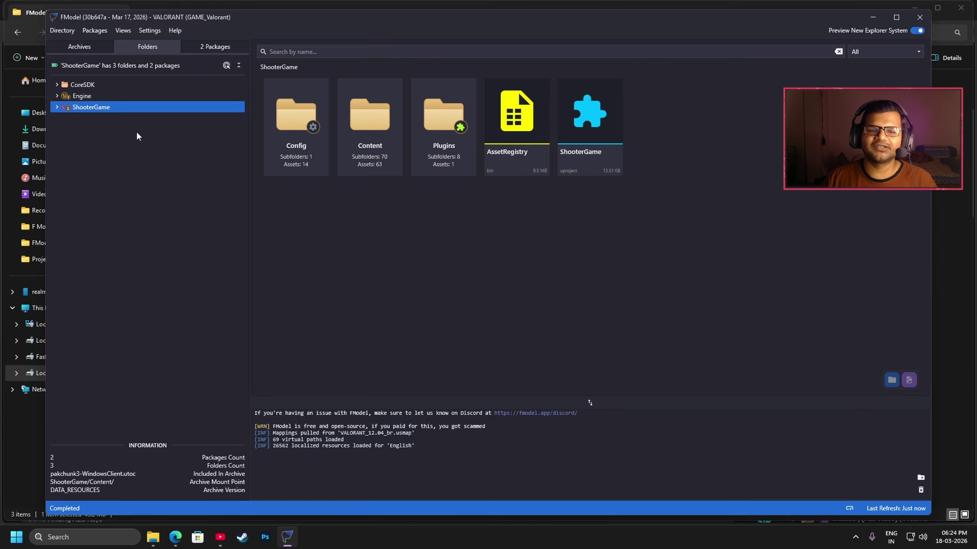
pyautogui.click(56, 107)
pyautogui.click(69, 130)
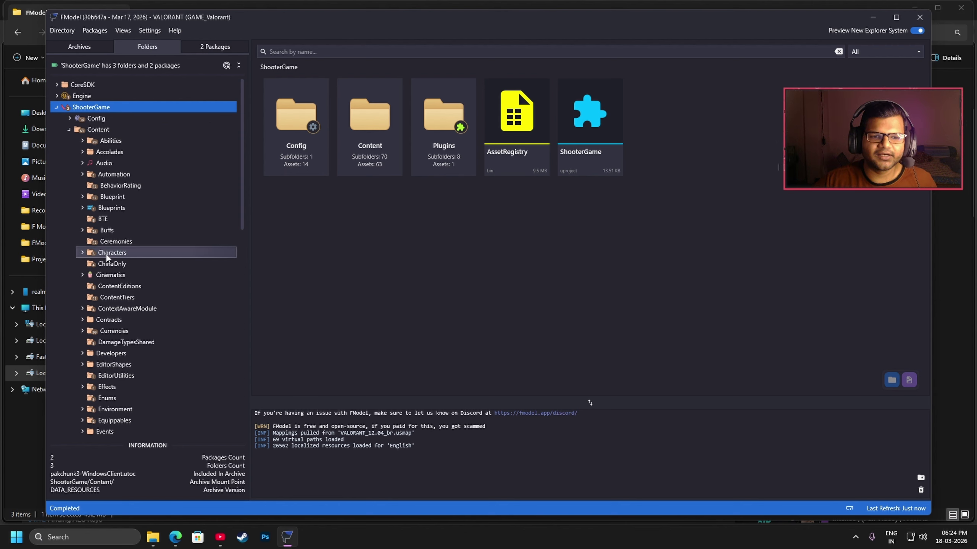
pyautogui.click(83, 253)
pyautogui.scroll(-5, 151, 255)
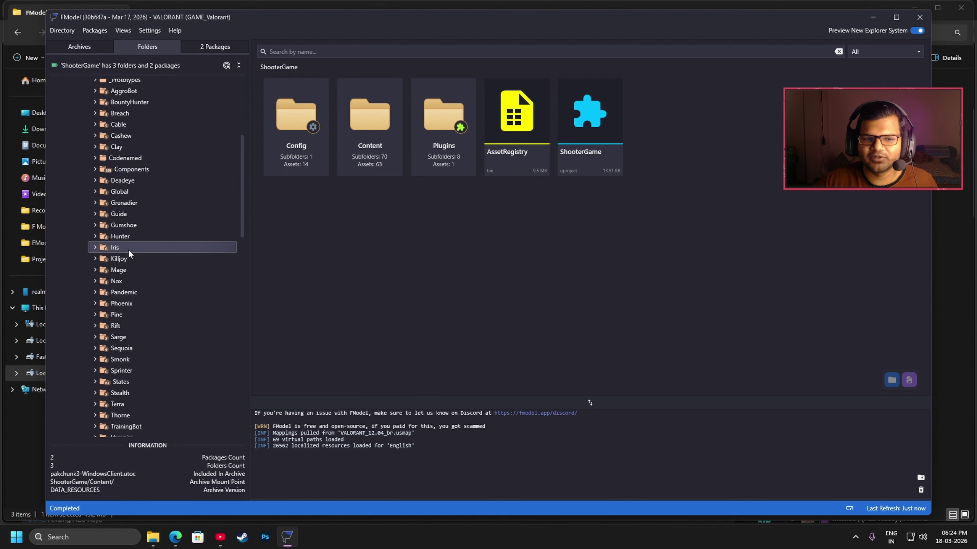
pyautogui.click(133, 250)
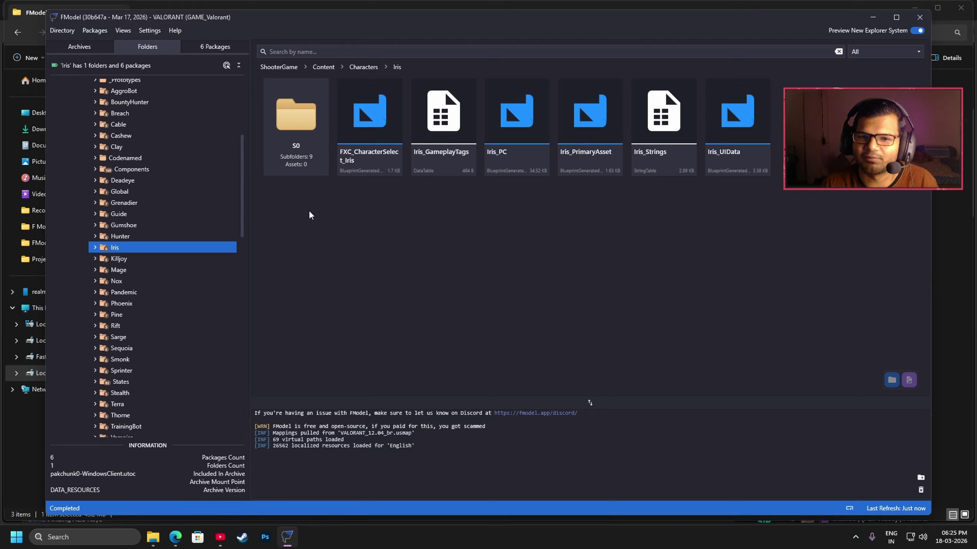
# Step: Open the Models folder inside Iris/S0/CharSelect
pyautogui.doubleClick(315, 130)
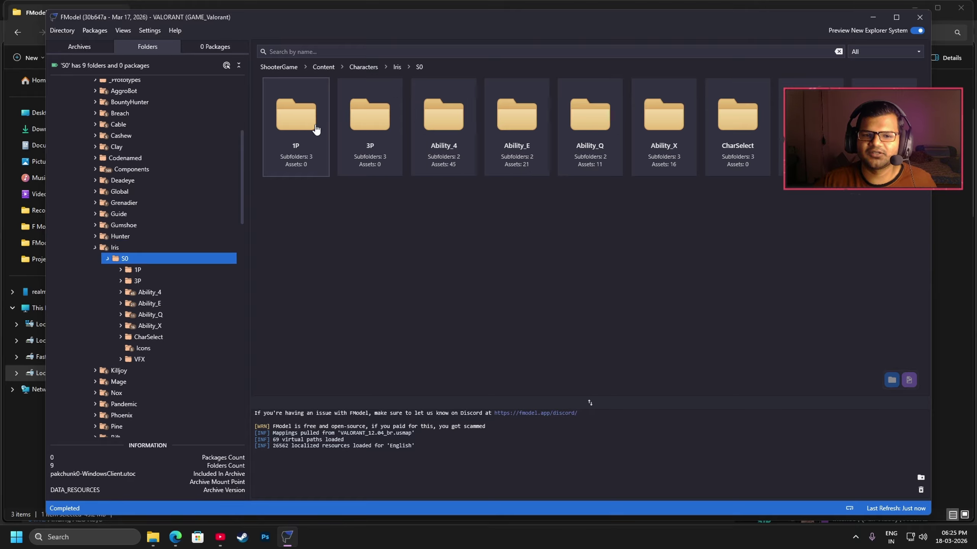
pyautogui.doubleClick(739, 135)
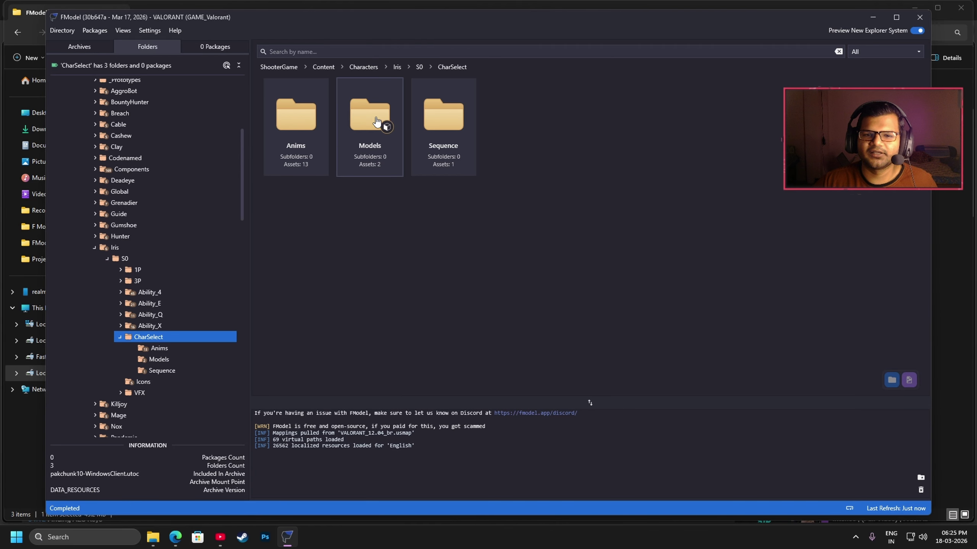
pyautogui.doubleClick(369, 167)
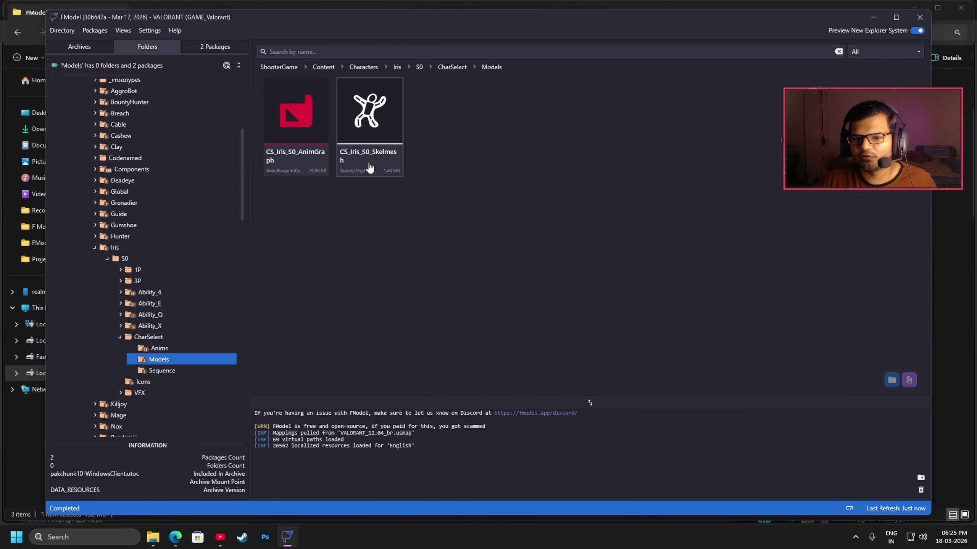
# Step: Preview CS_Iris_S0_Skelmesh from the front in the 3D viewer, then save it as a model
pyautogui.doubleClick(377, 111)
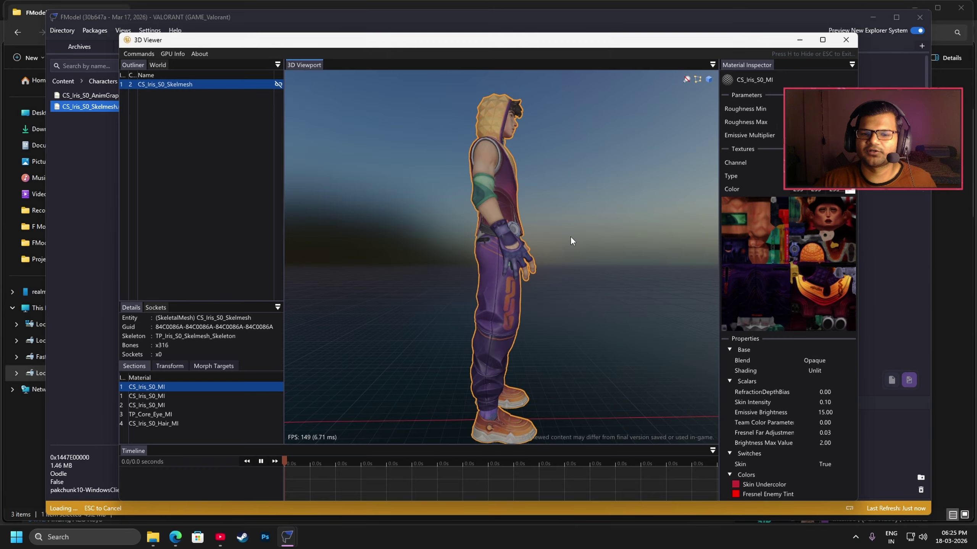
pyautogui.moveTo(570, 236); pyautogui.dragTo(622, 188)
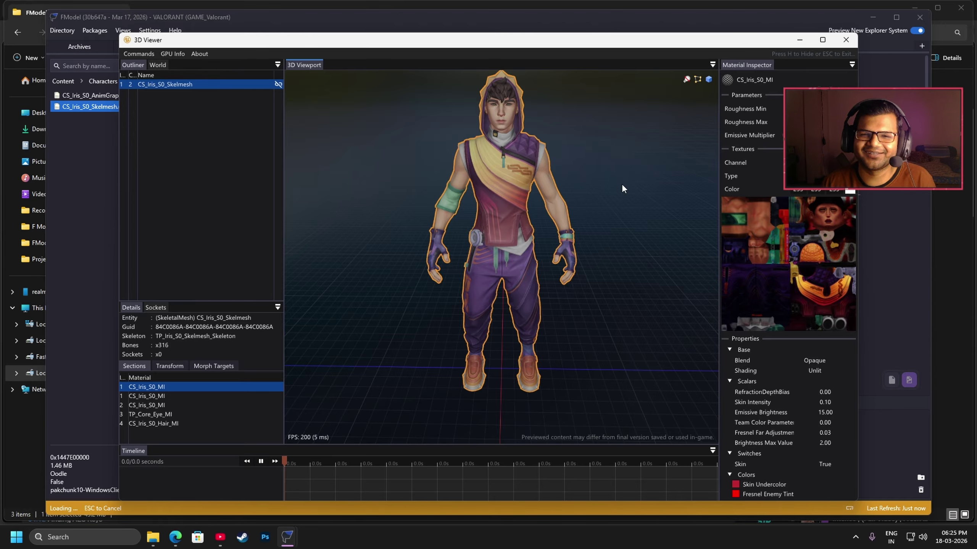
pyautogui.click(845, 39)
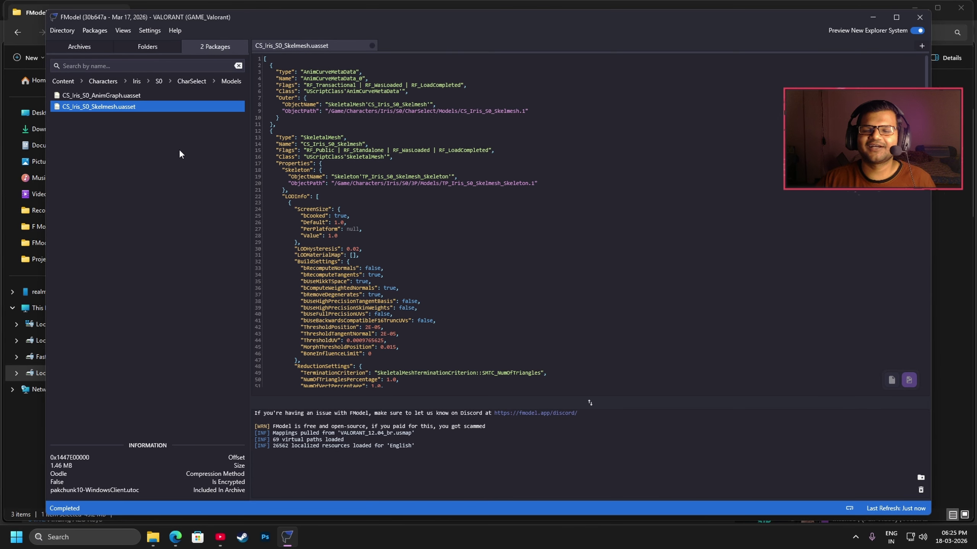
pyautogui.rightClick(114, 107)
pyautogui.click(146, 208)
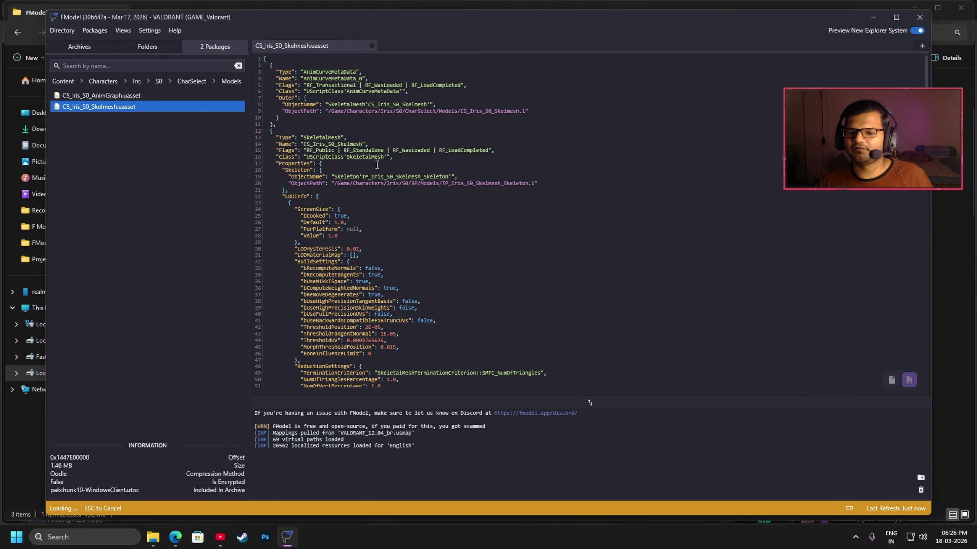
# Step: Check the mesh format options in the model export settings, keeping UEFormat (uemodel)
pyautogui.click(152, 32)
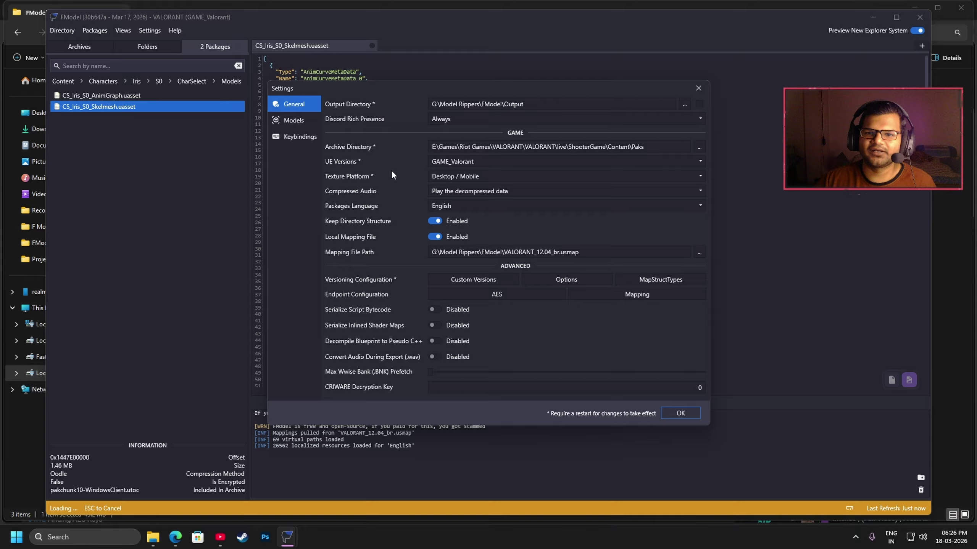
pyautogui.click(296, 122)
pyautogui.click(507, 120)
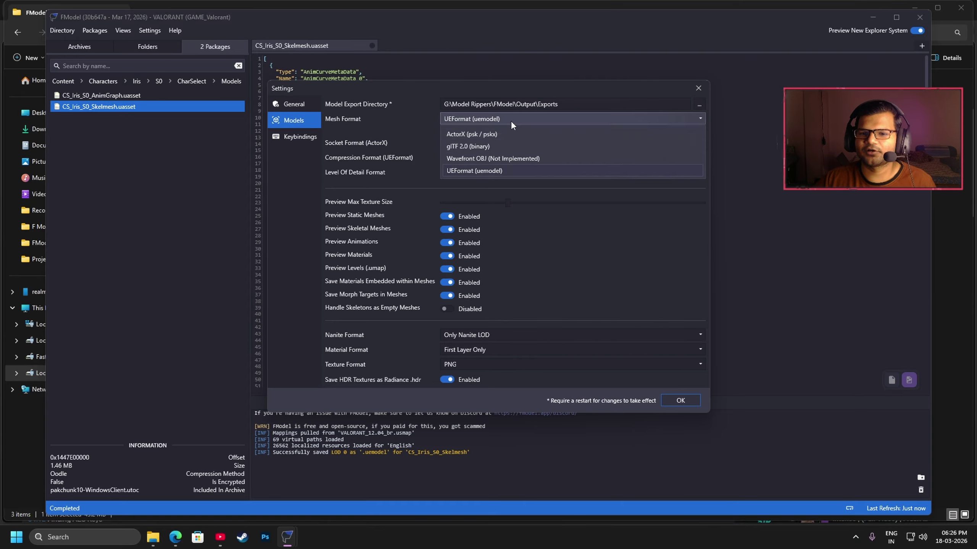
pyautogui.click(547, 225)
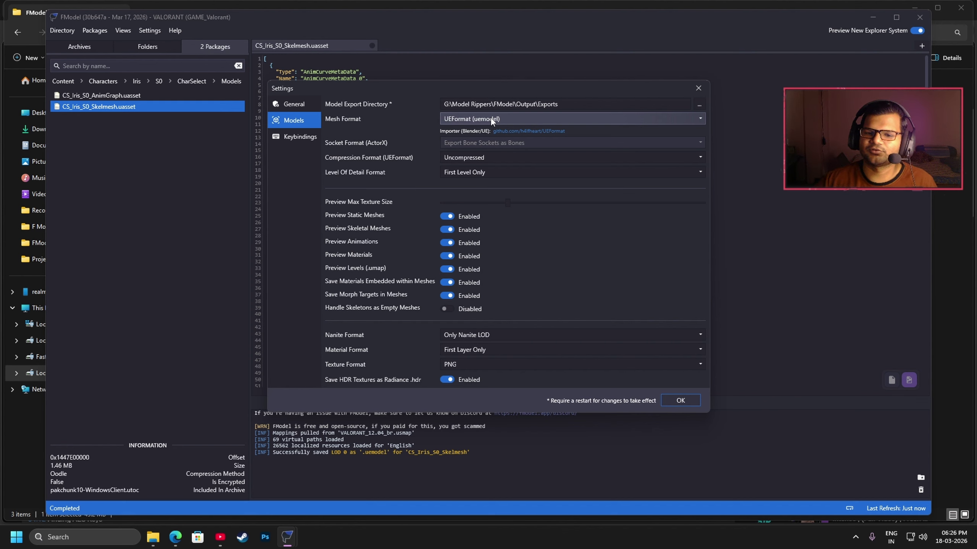
pyautogui.click(680, 400)
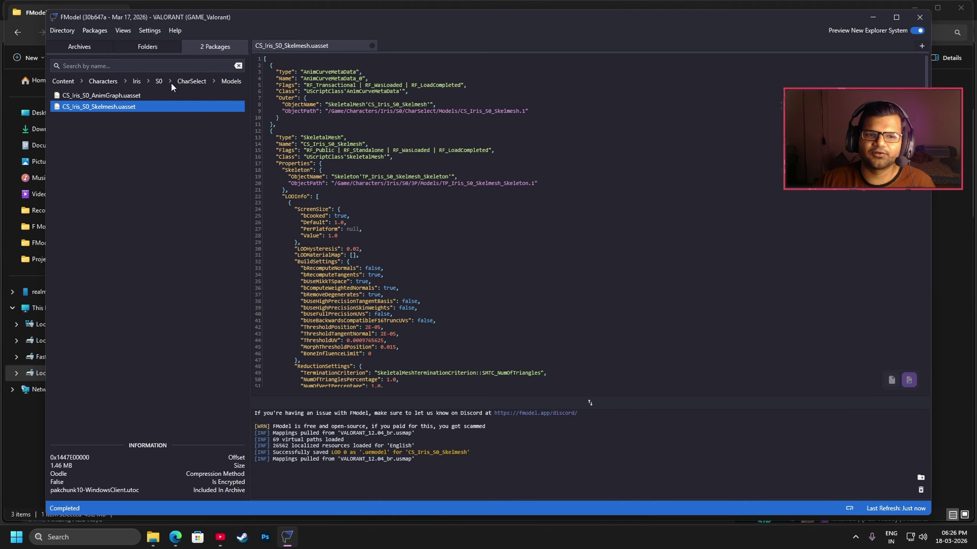
# Step: Save all textures from the Iris/S0/3P/Materials folder and check the export location in File Explorer
pyautogui.click(158, 82)
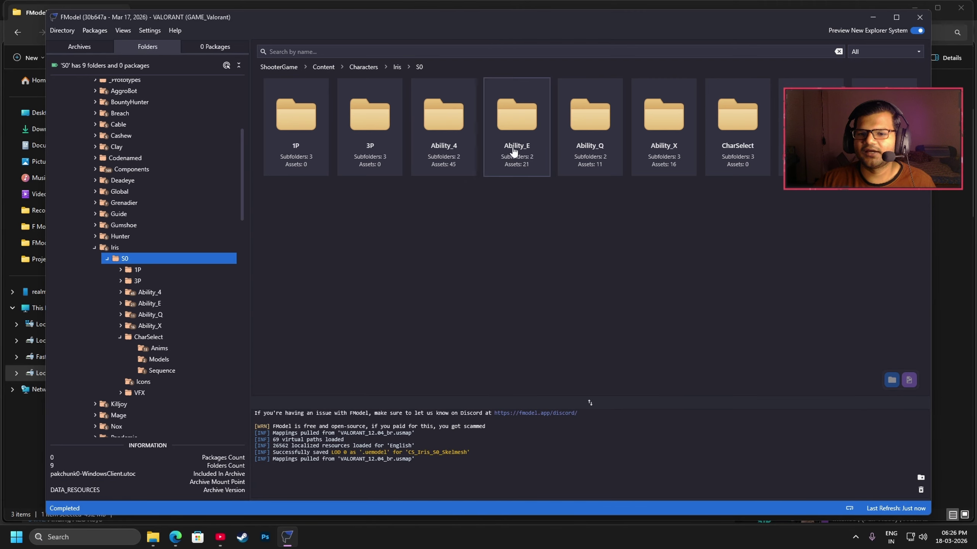
pyautogui.doubleClick(370, 139)
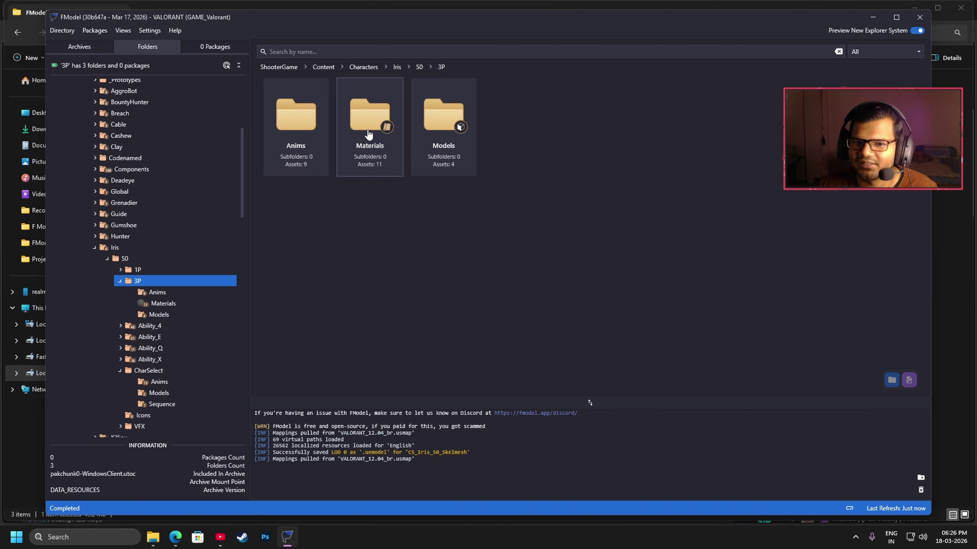
pyautogui.doubleClick(384, 141)
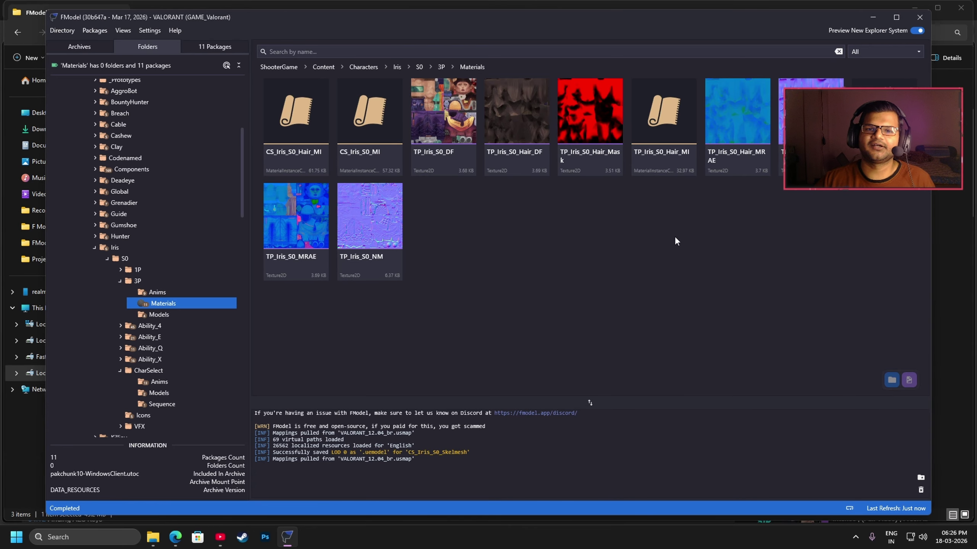
pyautogui.click(441, 66)
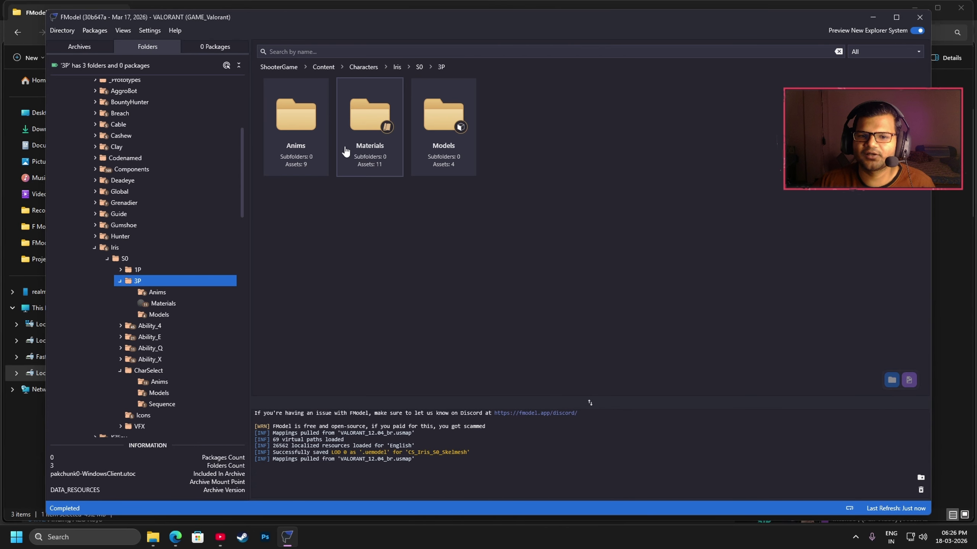
pyautogui.rightClick(379, 129)
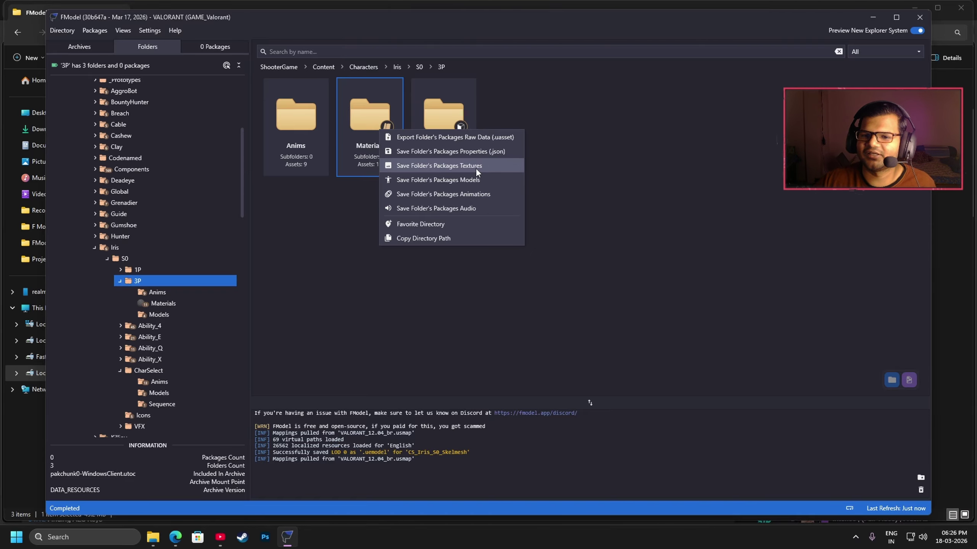
pyautogui.click(465, 168)
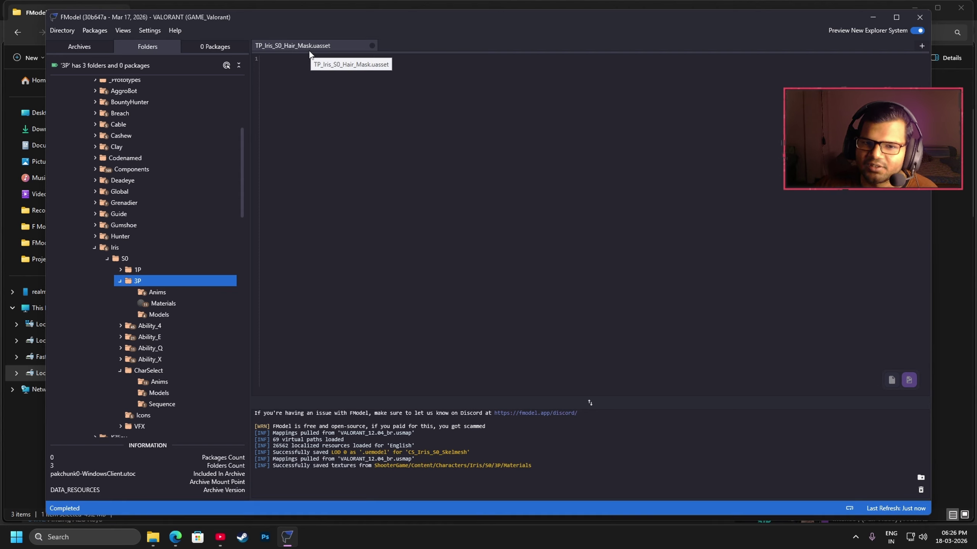
pyautogui.click(472, 467)
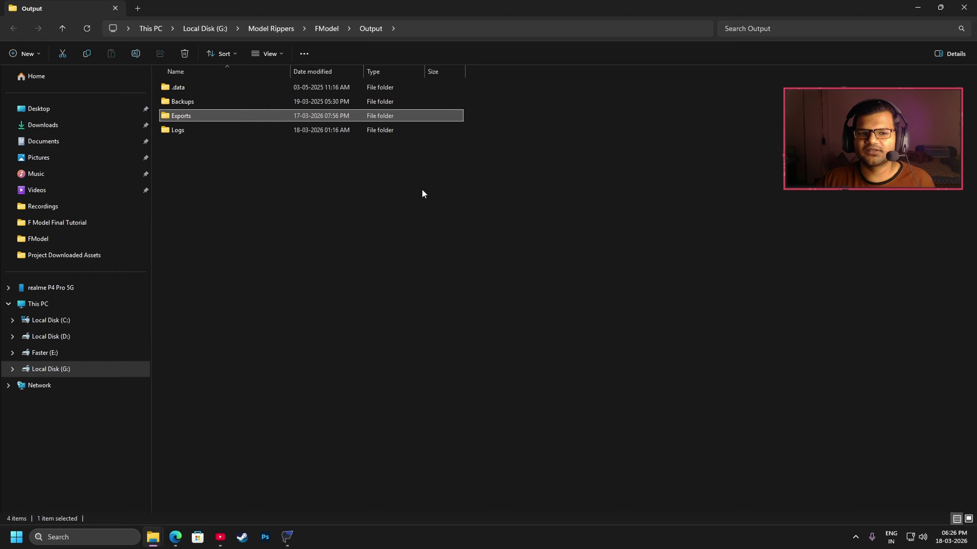
pyautogui.click(964, 7)
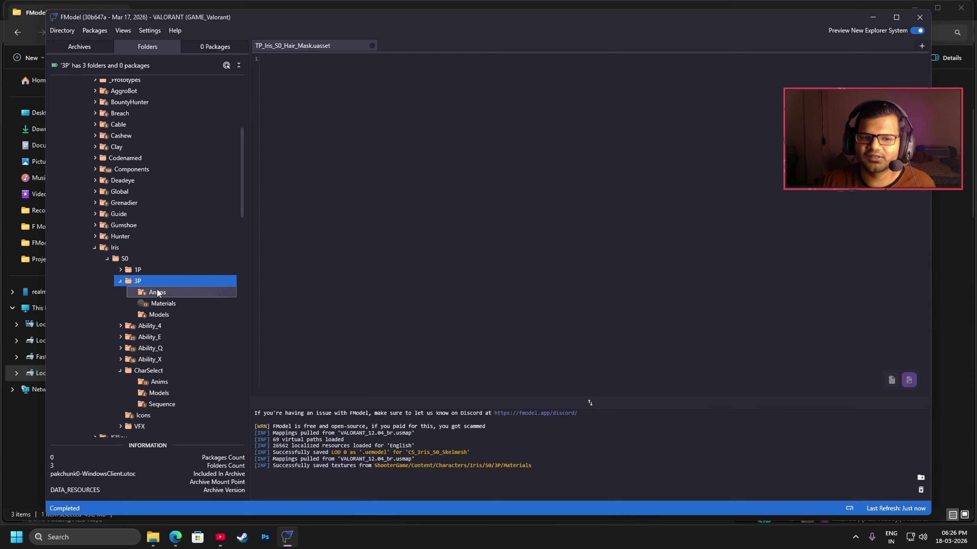
# Step: Reopen the 3P Materials folder and select the TP_Iris_S0_DF texture
pyautogui.doubleClick(182, 303)
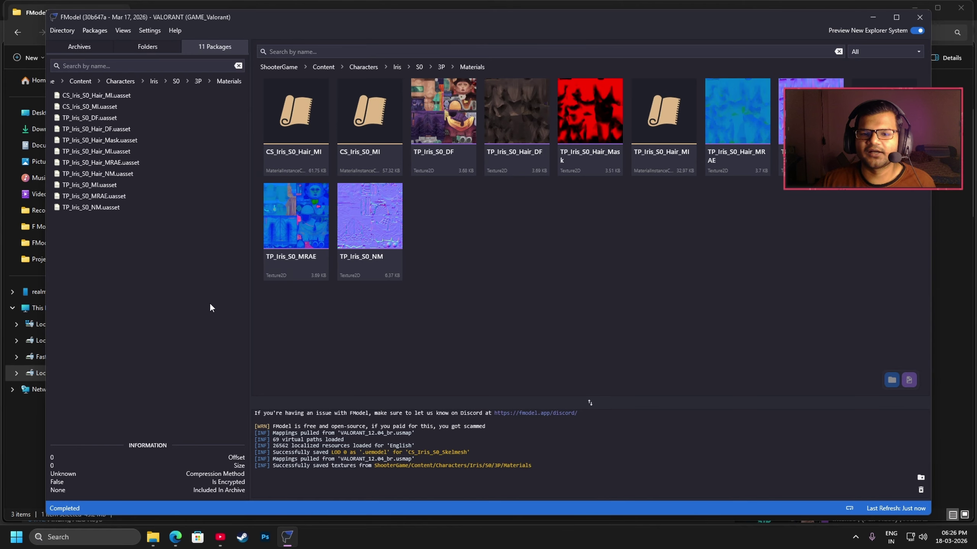
pyautogui.click(450, 137)
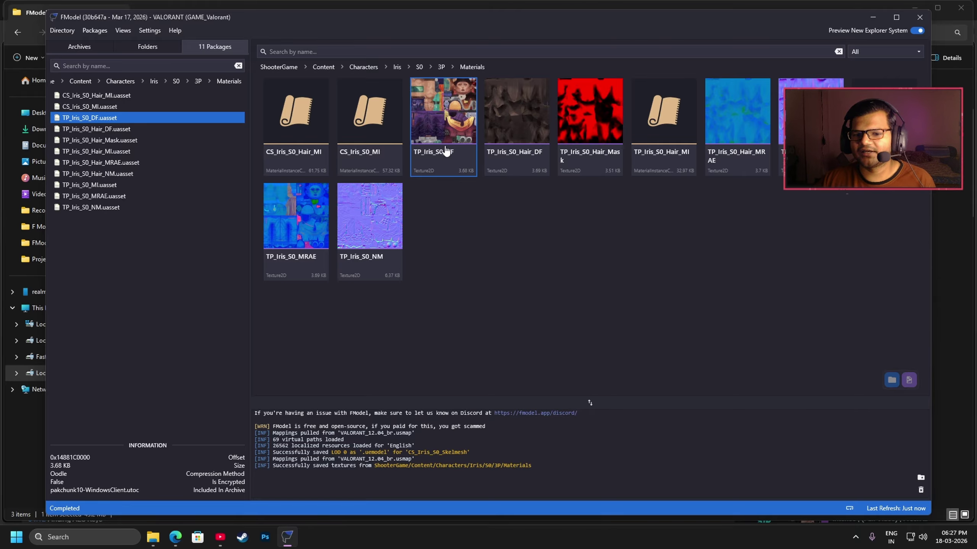
# Step: Save the TP_Iris_S0_DF texture and check the exported PNG files in File Explorer, then close that window
pyautogui.rightClick(451, 117)
pyautogui.click(507, 192)
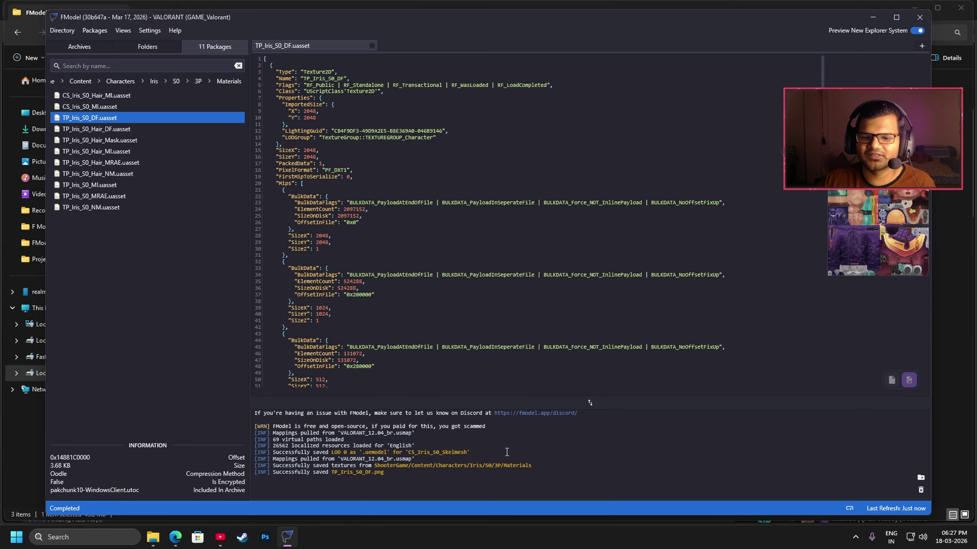
pyautogui.click(359, 473)
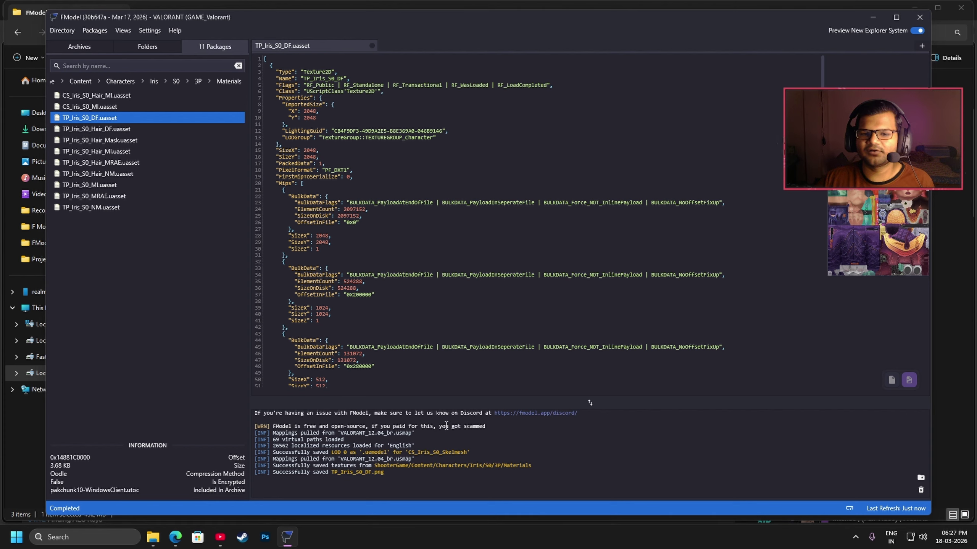
pyautogui.moveTo(270, 276); pyautogui.dragTo(222, 99)
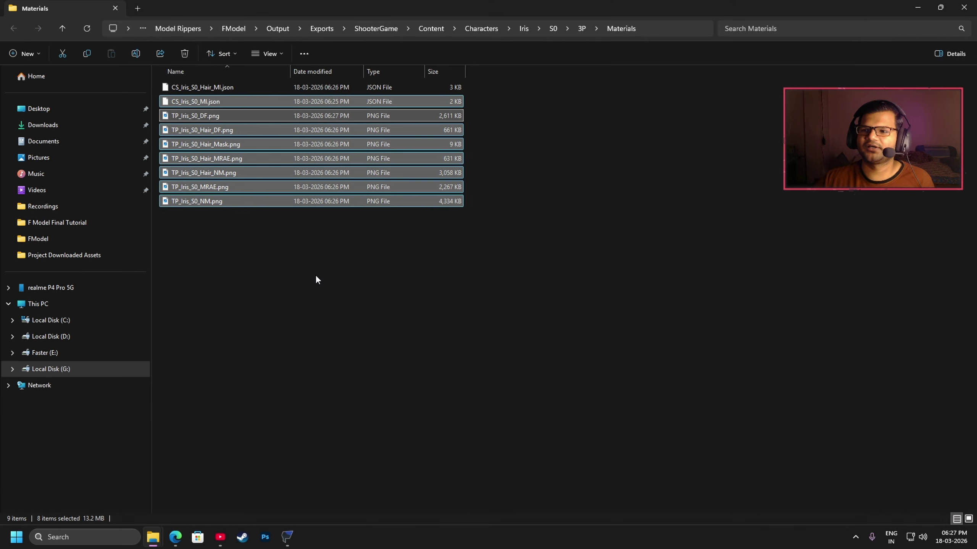
pyautogui.click(964, 7)
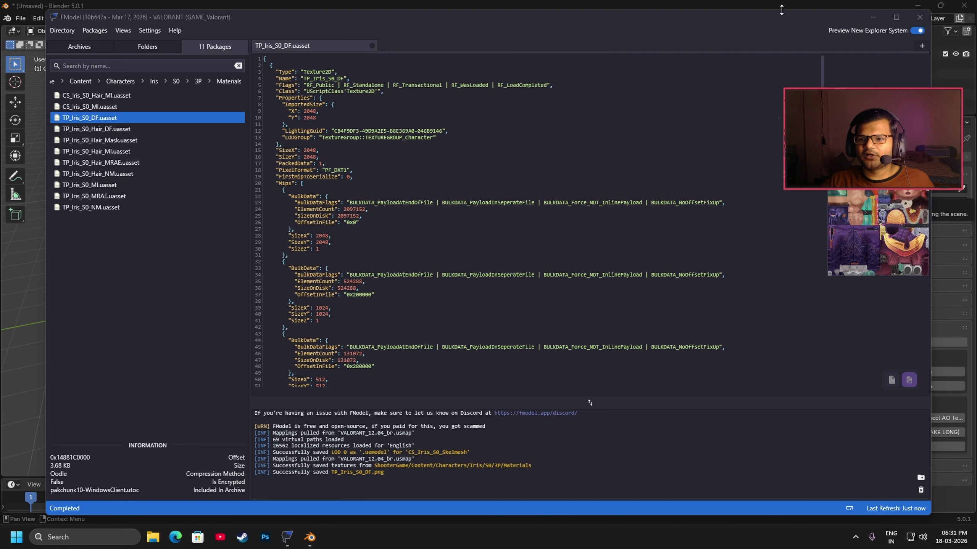
# Step: Switch to Blender and start an Unreal Model (.uemodel) import in the empty scene
pyautogui.click(873, 17)
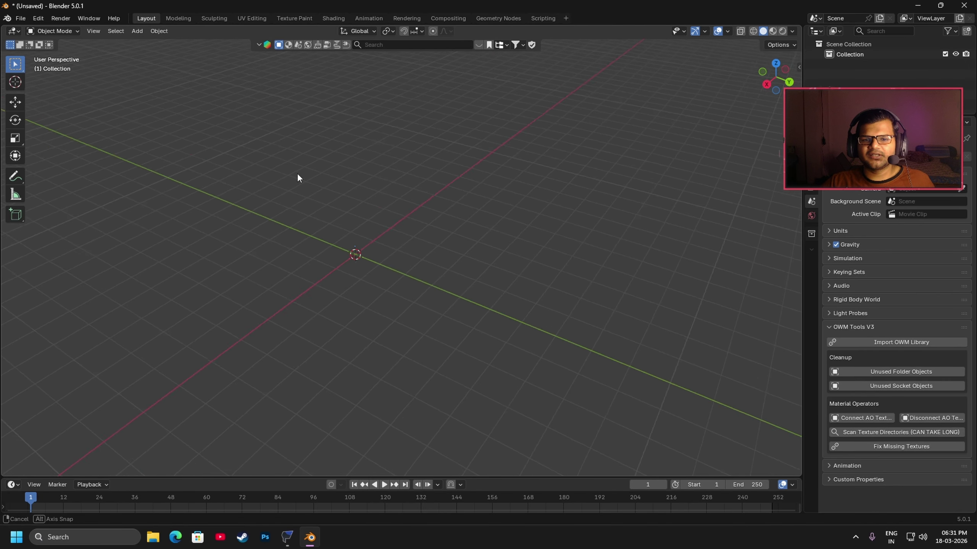
pyautogui.moveTo(297, 174); pyautogui.dragTo(457, 182)
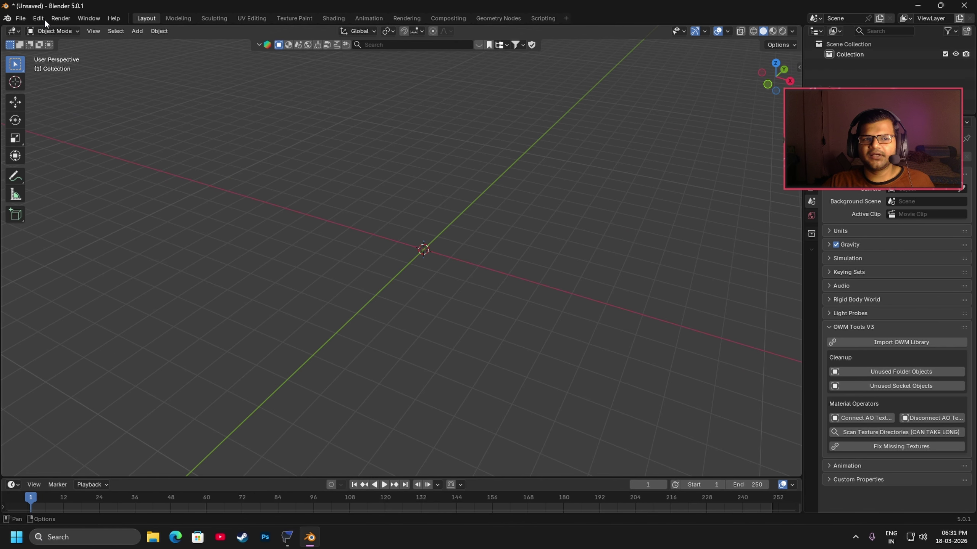
pyautogui.click(22, 18)
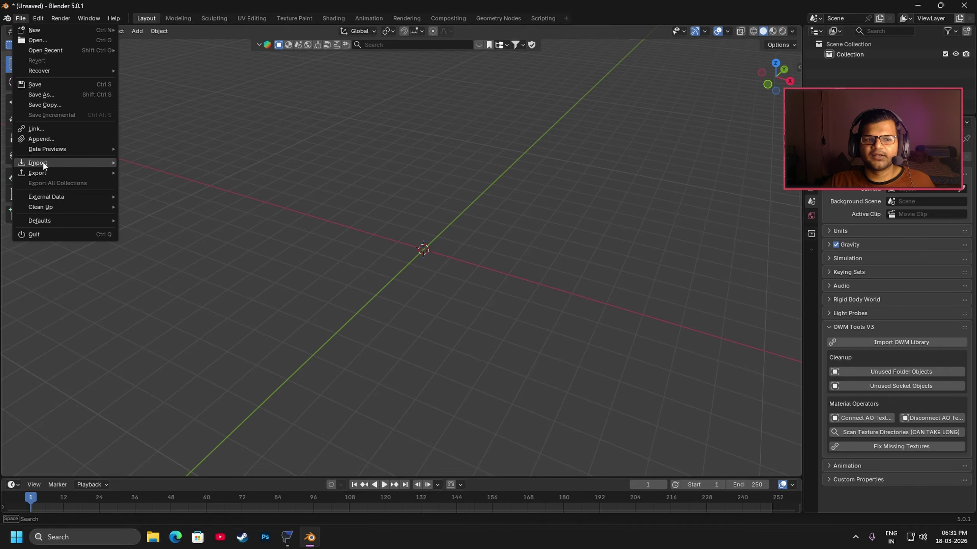
pyautogui.moveTo(42, 163)
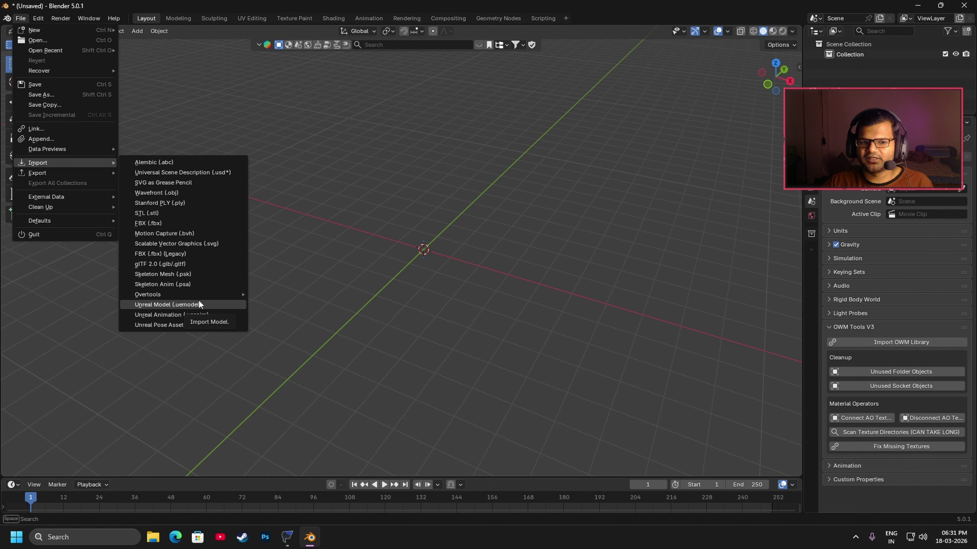
pyautogui.click(176, 304)
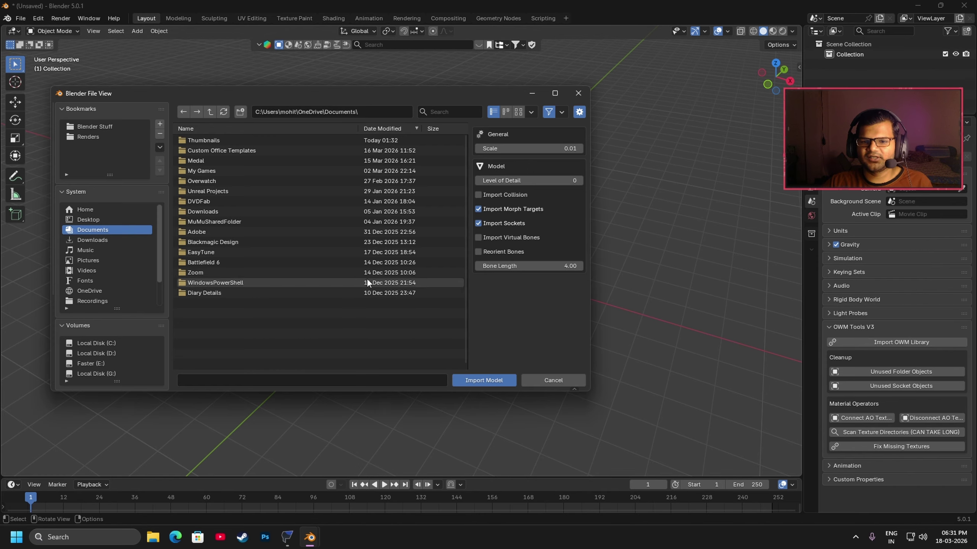
# Step: Switch to FModel, open the export folder of CS_Iris_S0_Skelmesh from the log and copy its path in File Explorer
pyautogui.click(288, 539)
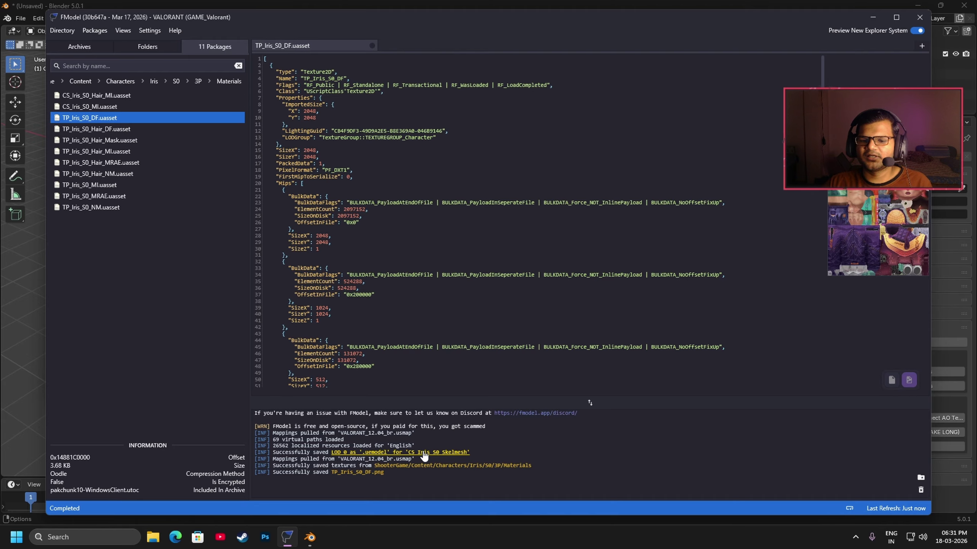
pyautogui.click(424, 456)
pyautogui.click(673, 32)
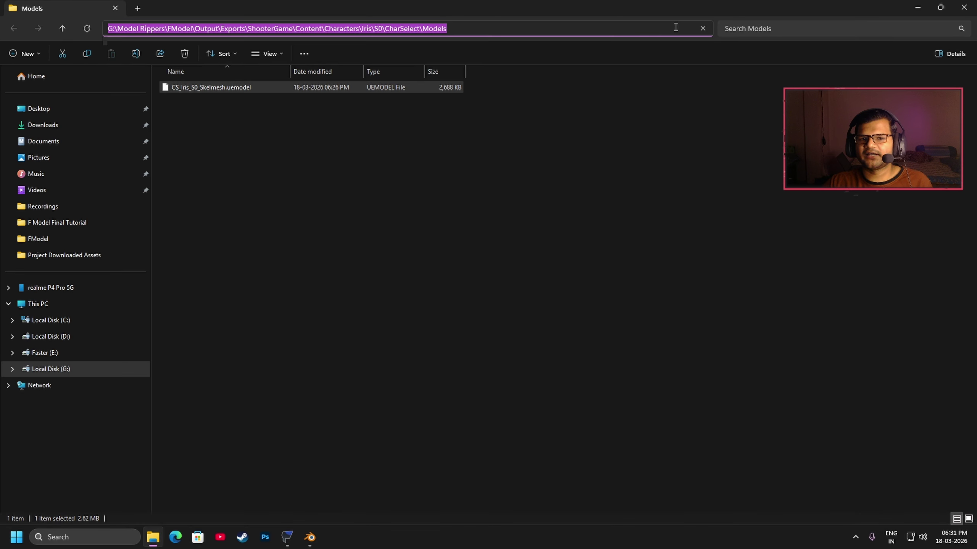
pyautogui.click(752, 166)
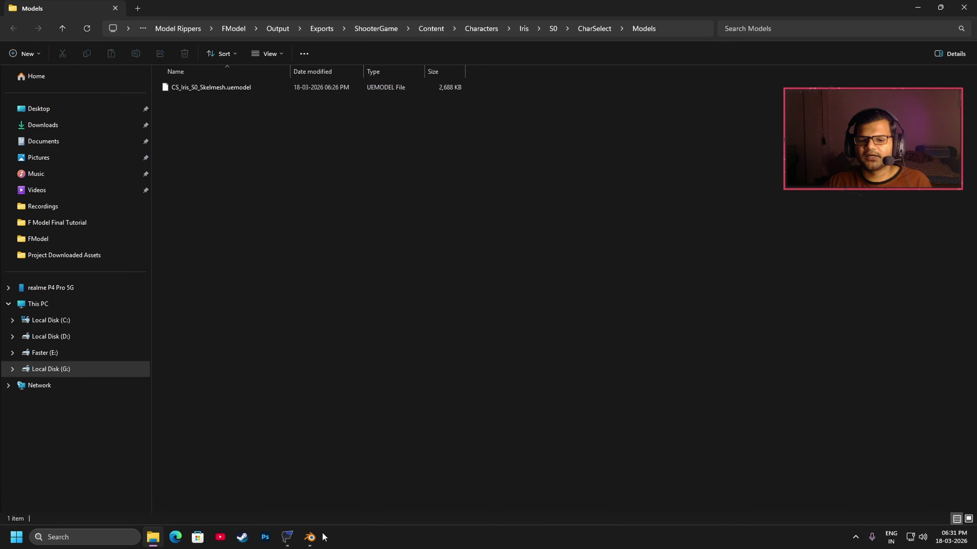
# Step: Return to Blender and import CS_Iris_S0_Skelmesh.uemodel from the copied CharSelect\Models folder path
pyautogui.click(376, 495)
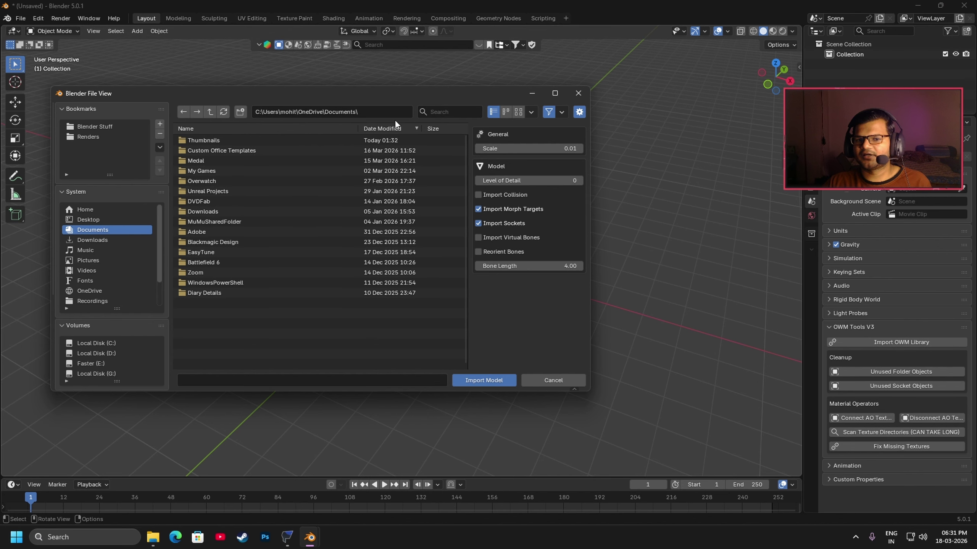
pyautogui.click(388, 111)
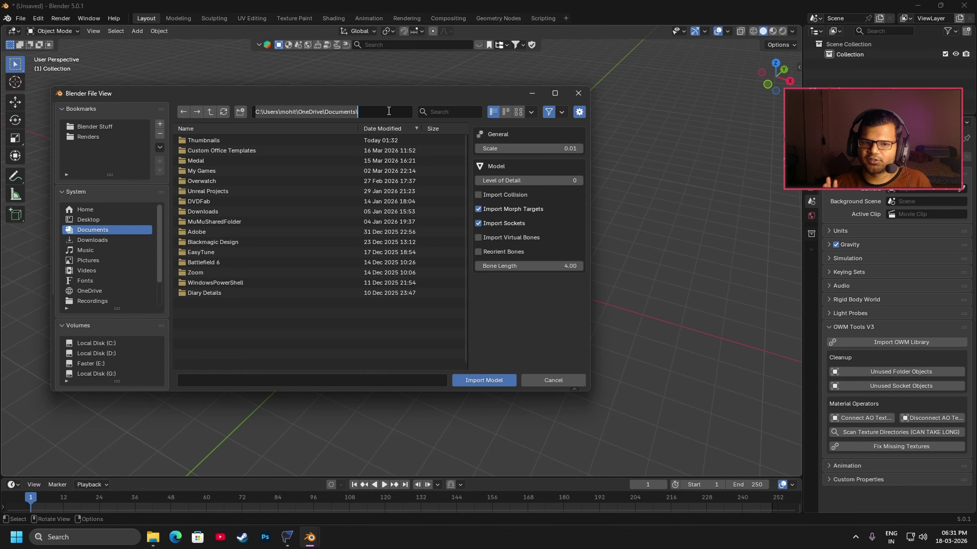
pyautogui.hotkey('ctrl', 'v')
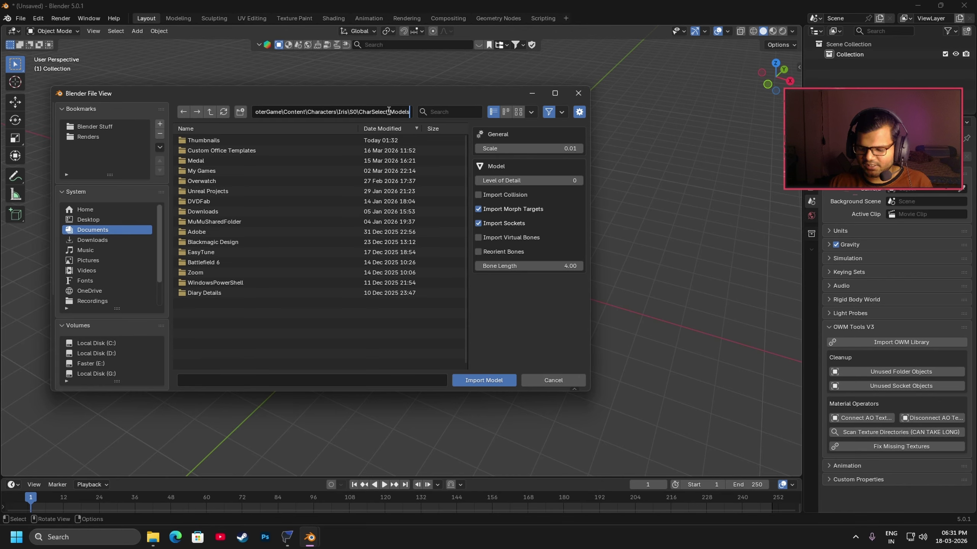
pyautogui.press('Return')
pyautogui.click(242, 140)
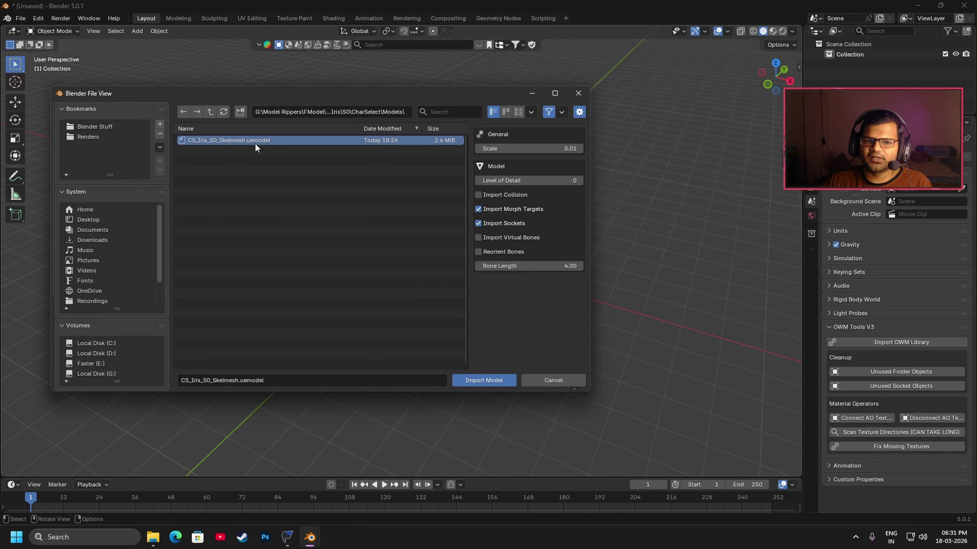
pyautogui.click(487, 380)
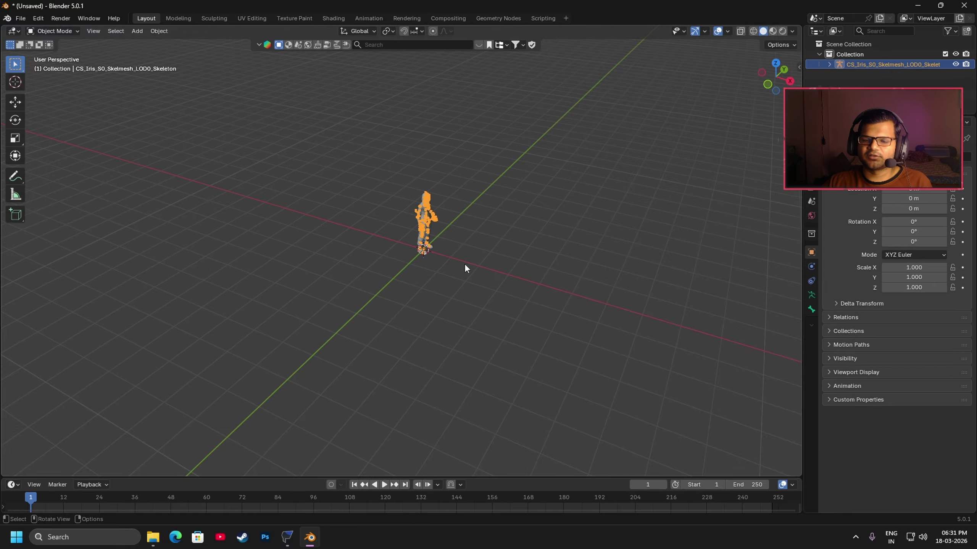
# Step: Deselect the imported character and hide the bones in the viewport overlays
pyautogui.scroll(4, 465, 208)
pyautogui.moveTo(466, 208); pyautogui.dragTo(395, 185)
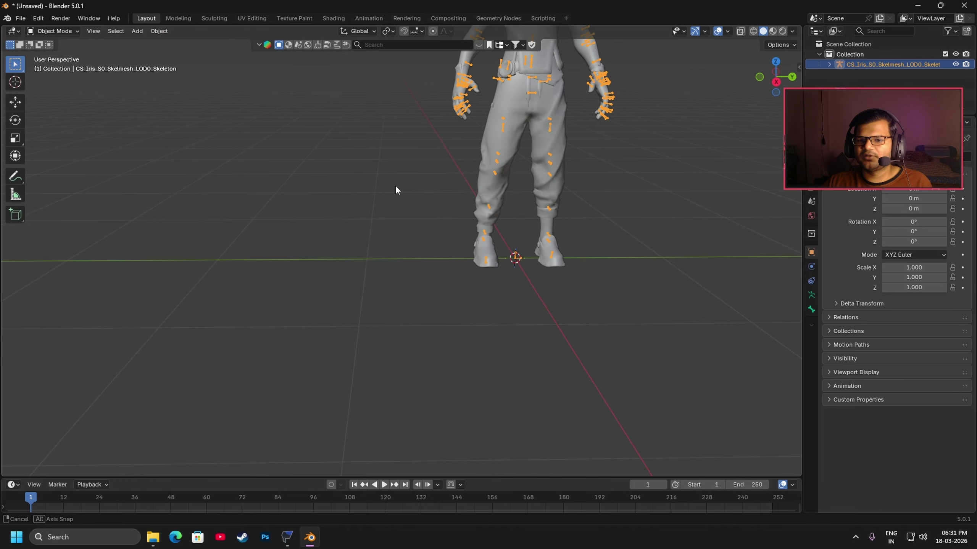
pyautogui.moveTo(789, 122); pyautogui.dragTo(666, 334)
pyautogui.scroll(4, 572, 166)
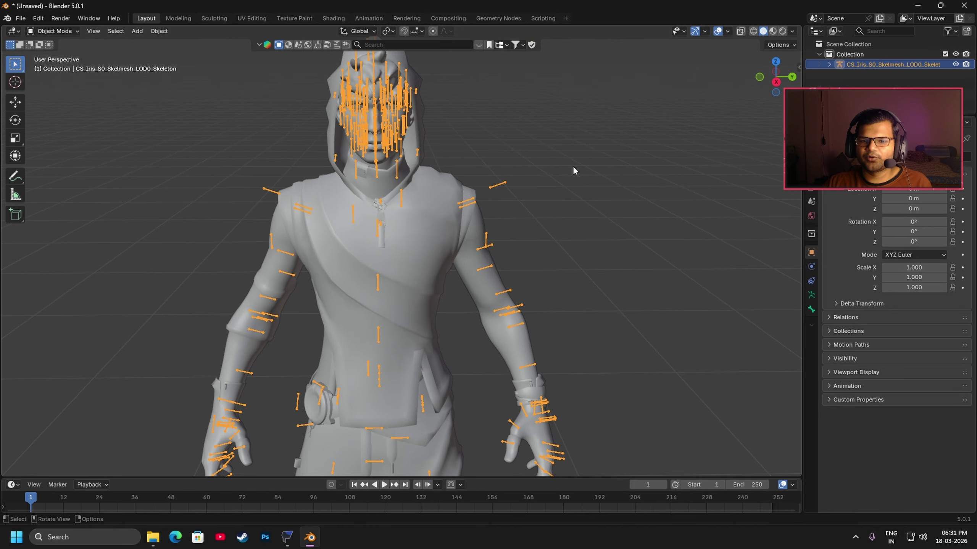
pyautogui.moveTo(574, 167); pyautogui.dragTo(597, 162)
pyautogui.moveTo(550, 116); pyautogui.dragTo(517, 116)
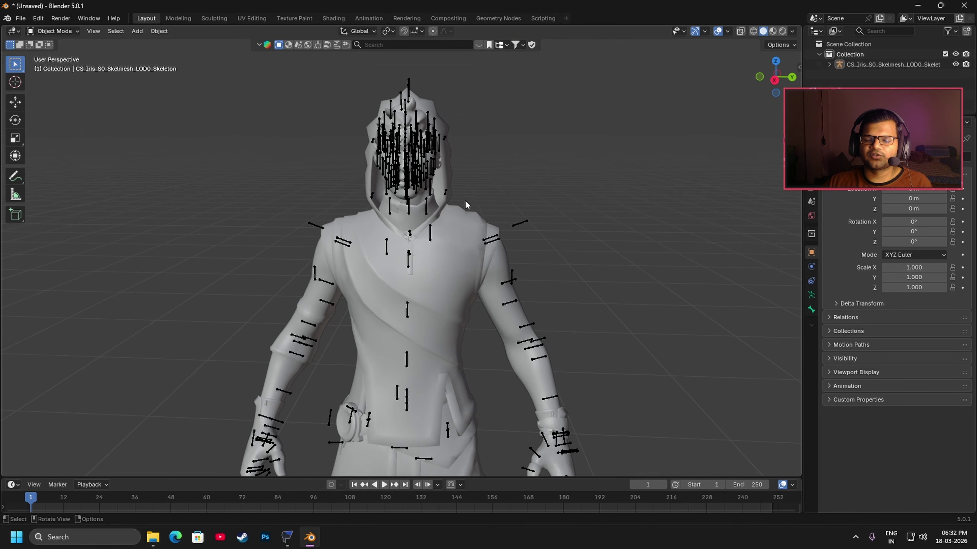
pyautogui.moveTo(464, 200); pyautogui.dragTo(632, 141)
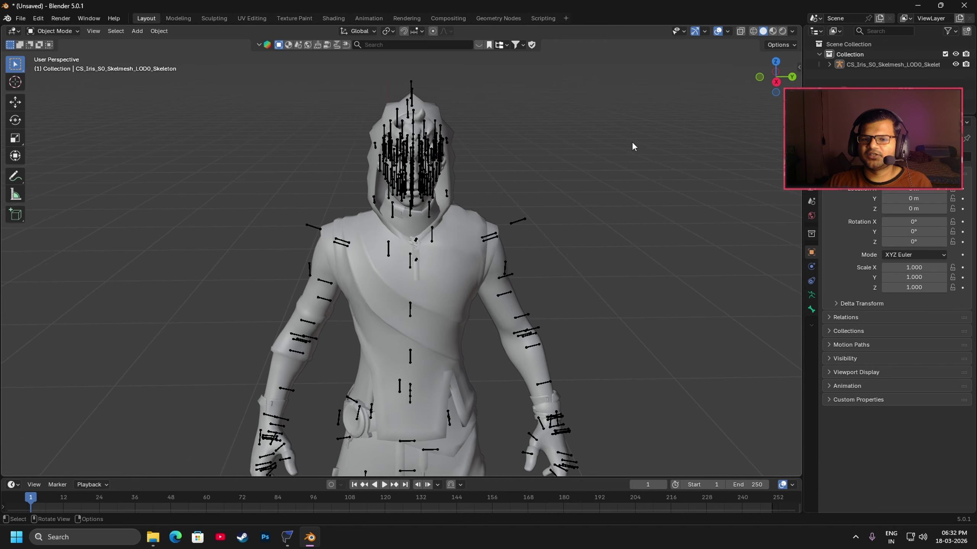
pyautogui.click(727, 31)
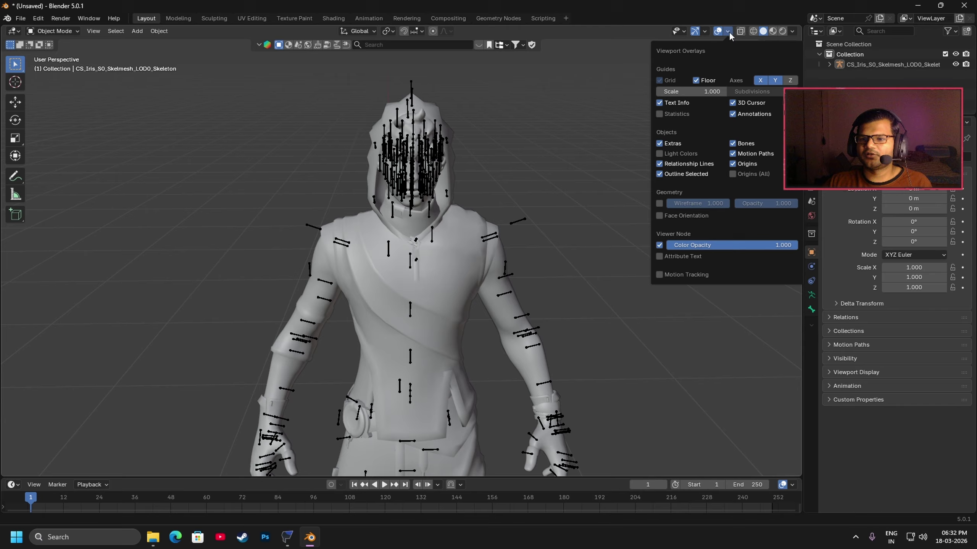
pyautogui.click(744, 145)
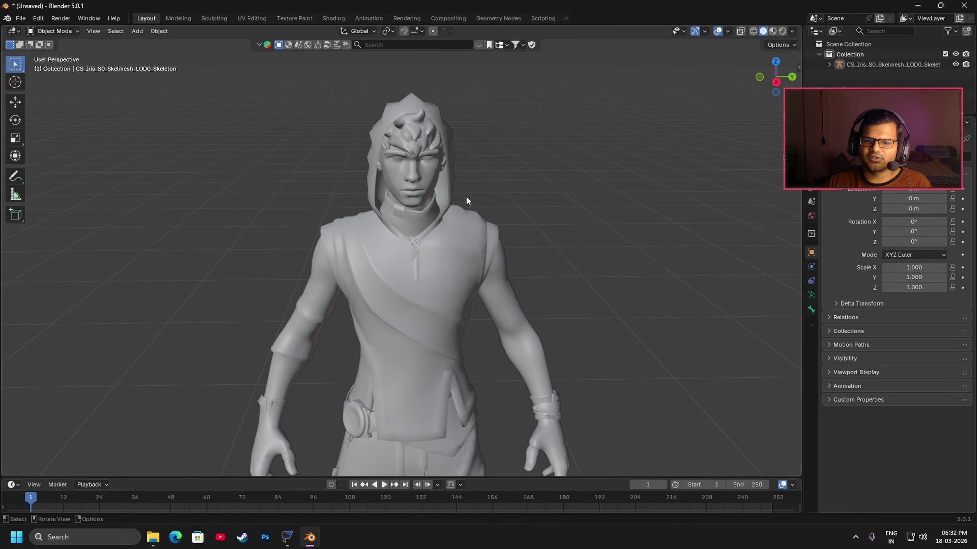
# Step: Select the character mesh and display its material slots in a widened Properties editor
pyautogui.moveTo(465, 196); pyautogui.dragTo(511, 216)
pyautogui.click(460, 208)
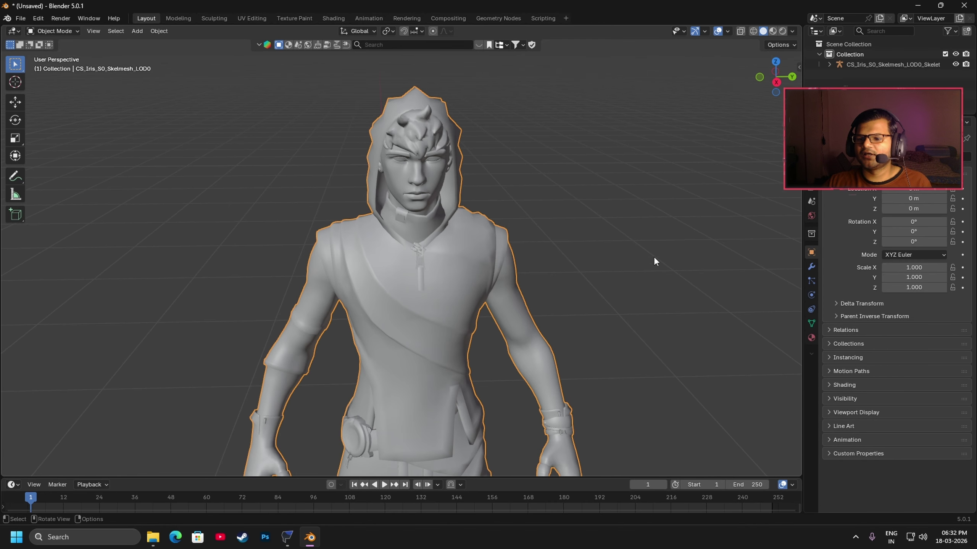
pyautogui.click(812, 337)
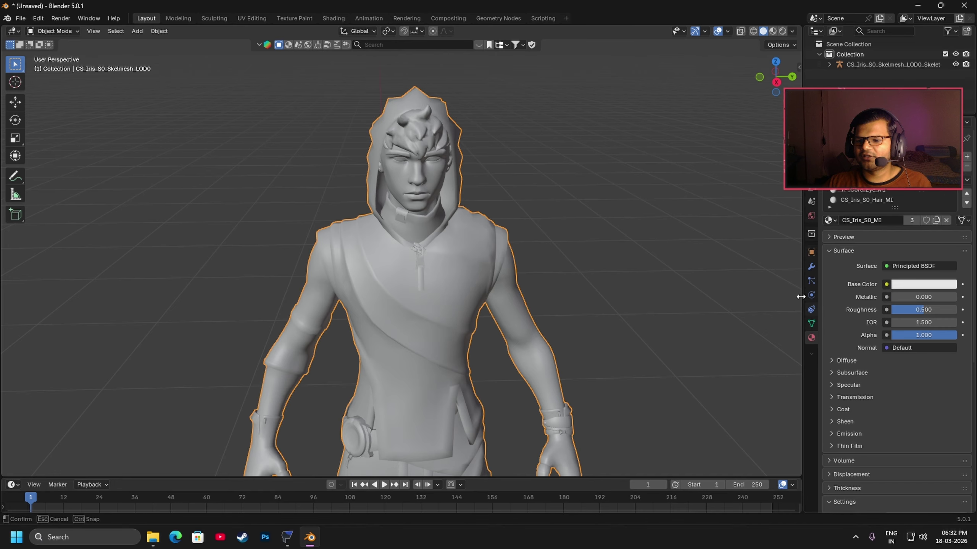
pyautogui.moveTo(802, 296); pyautogui.dragTo(382, 268)
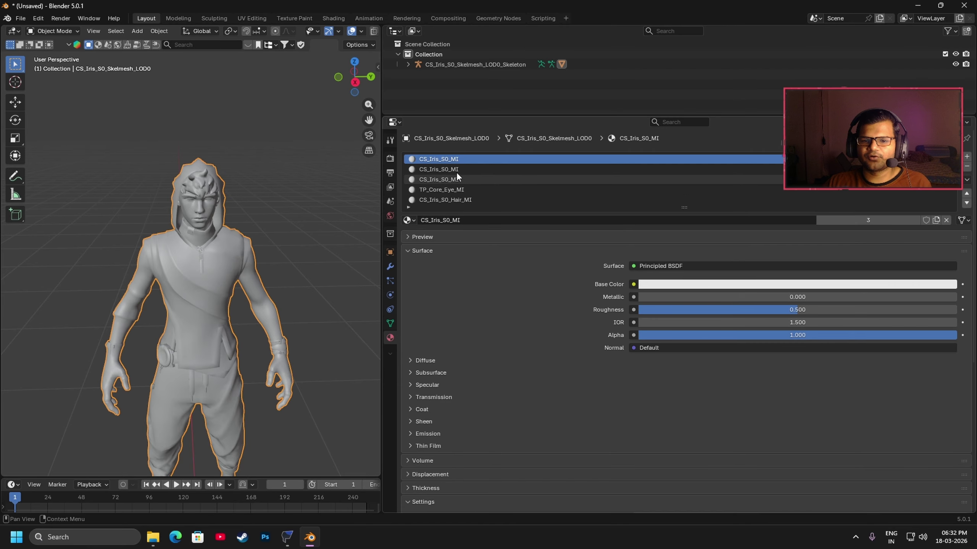
pyautogui.scroll(-5, 458, 186)
pyautogui.scroll(5, 457, 187)
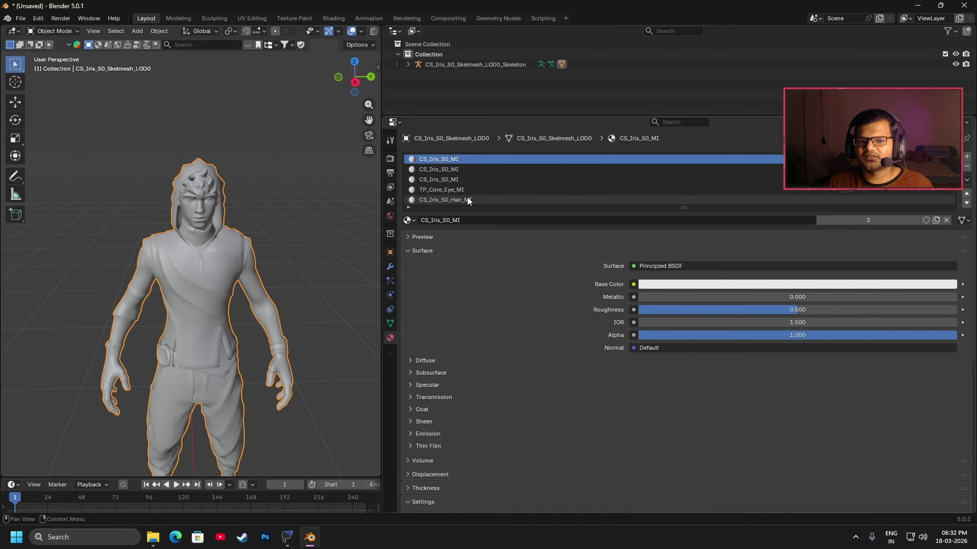
pyautogui.scroll(6, 273, 198)
pyautogui.scroll(-3, 265, 204)
pyautogui.moveTo(266, 205); pyautogui.dragTo(246, 208)
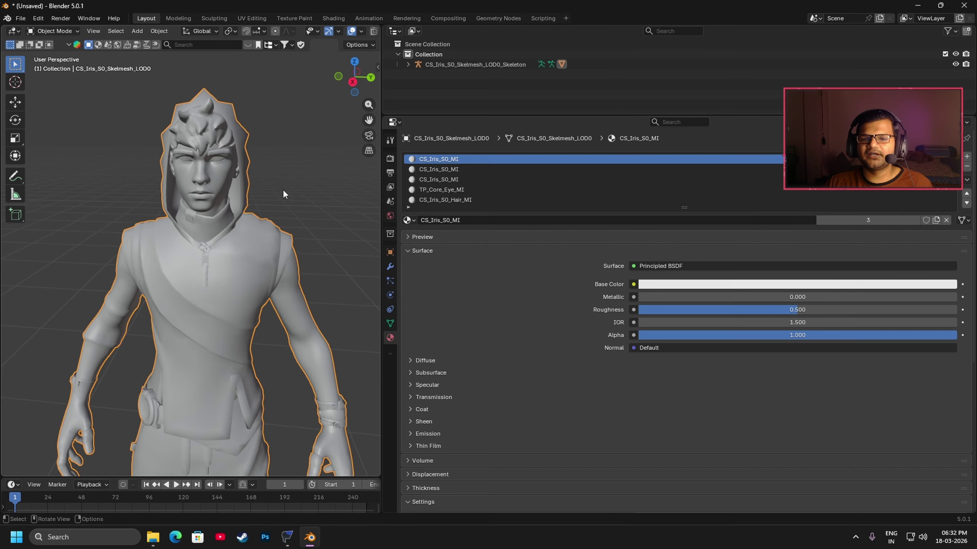
pyautogui.scroll(-3, 289, 187)
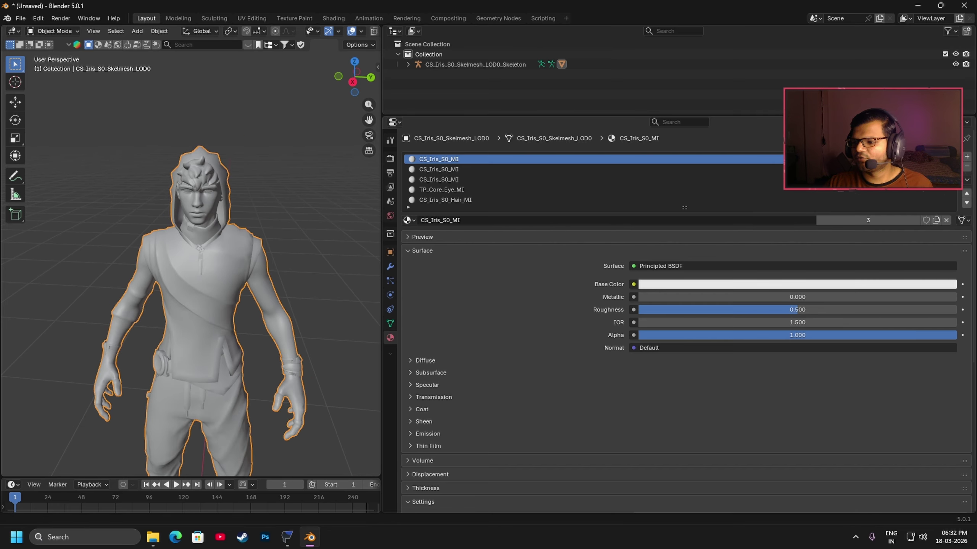
# Step: Switch to the Shading workspace and hide the bones in its viewport overlays
pyautogui.click(340, 17)
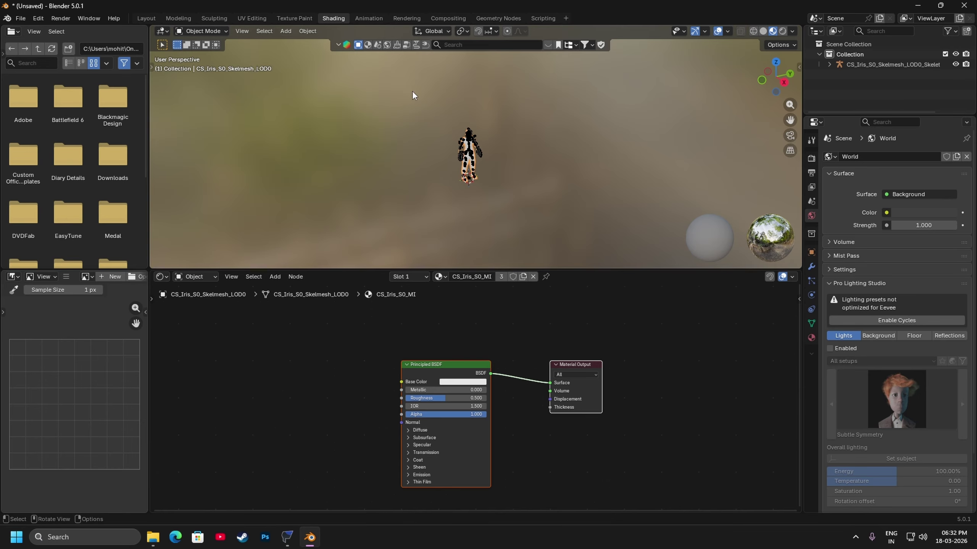
pyautogui.scroll(5, 438, 152)
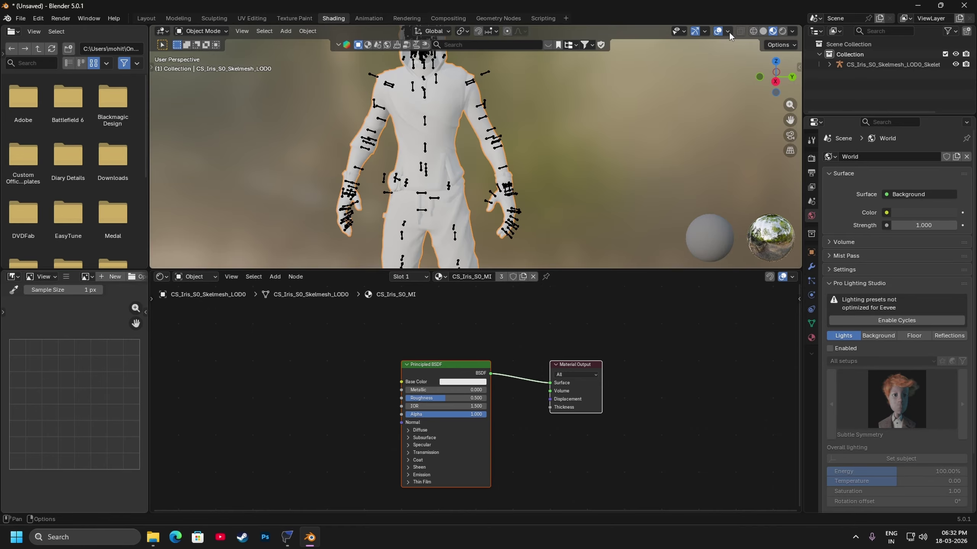
pyautogui.click(728, 31)
pyautogui.click(745, 154)
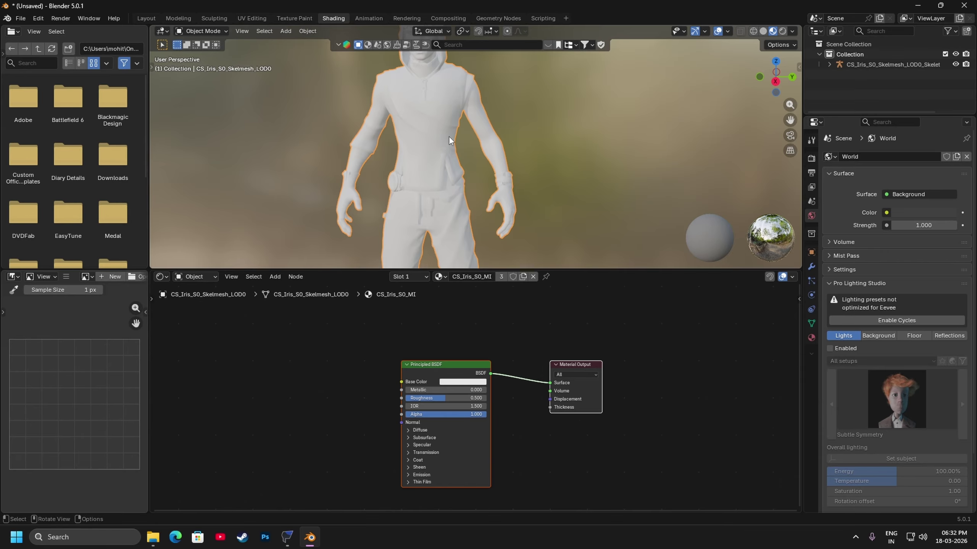
# Step: Enlarge the 3D viewport over the node editor and frame the character's upper body from the front
pyautogui.scroll(4, 466, 122)
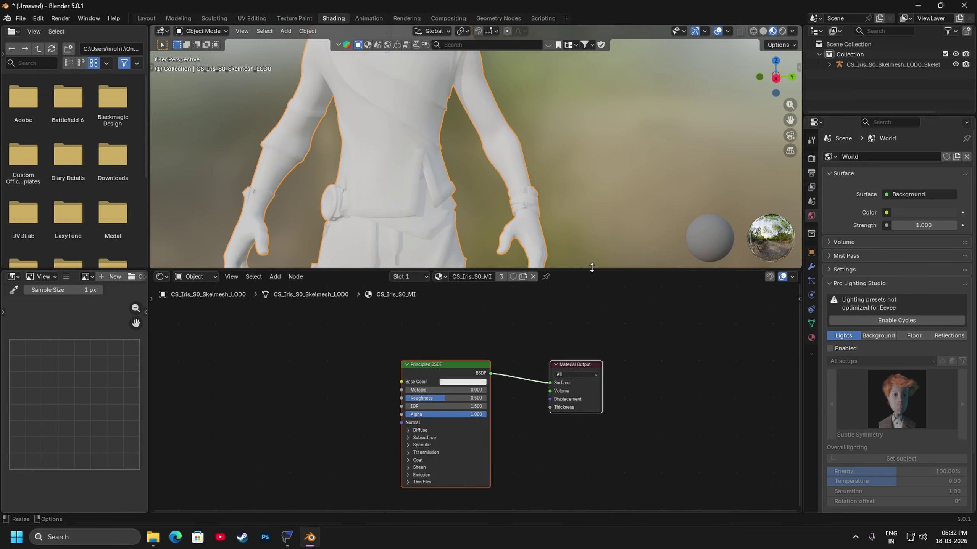
pyautogui.moveTo(595, 269); pyautogui.dragTo(596, 341)
pyautogui.scroll(-5, 512, 185)
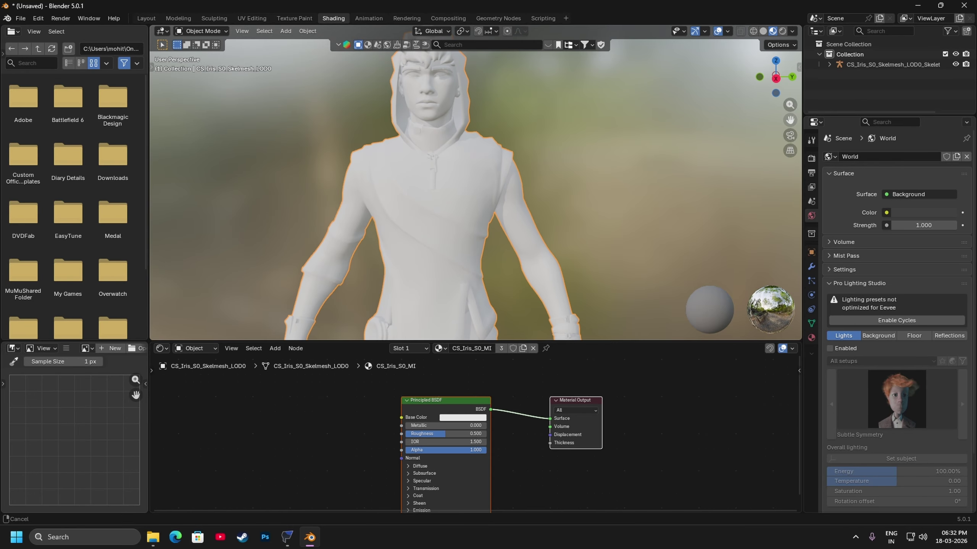
pyautogui.moveTo(439, 221); pyautogui.dragTo(451, 219)
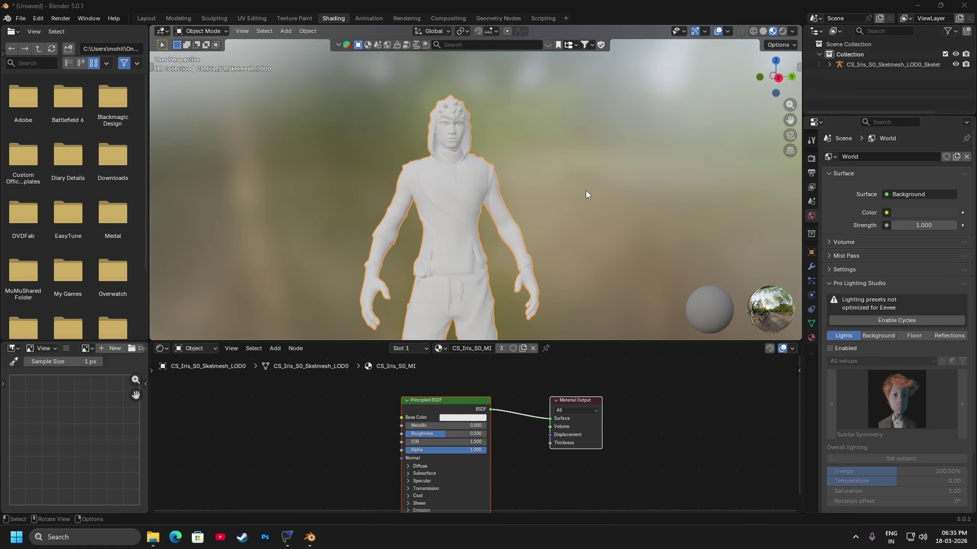
# Step: Start appending from Waylay Character Select Model.blend in the Waylay 3D Model Final folder, using the folder path from the clipboard
pyautogui.moveTo(586, 191)
pyautogui.mouseDown()
pyautogui.moveTo(550, 190)
pyautogui.moveTo(580, 201)
pyautogui.mouseUp()
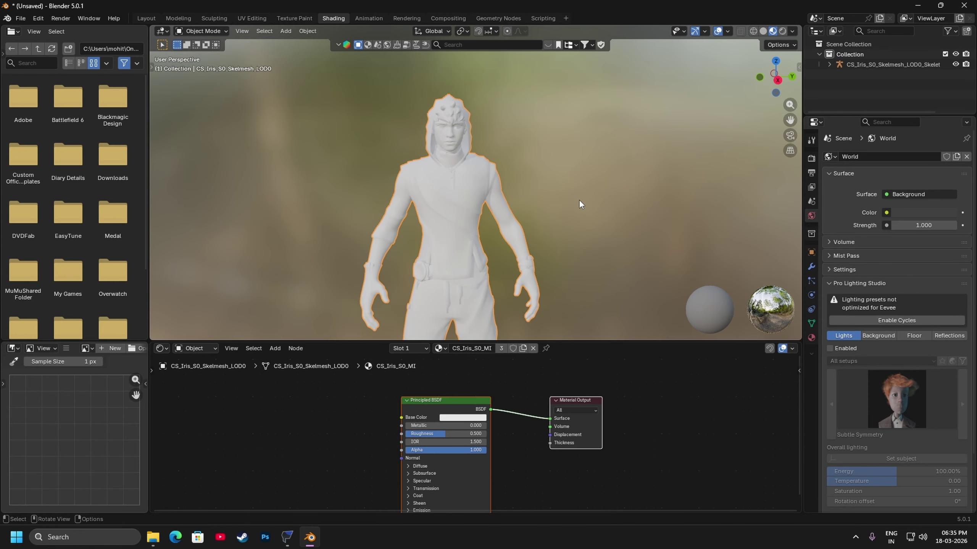
pyautogui.click(24, 20)
pyautogui.click(53, 140)
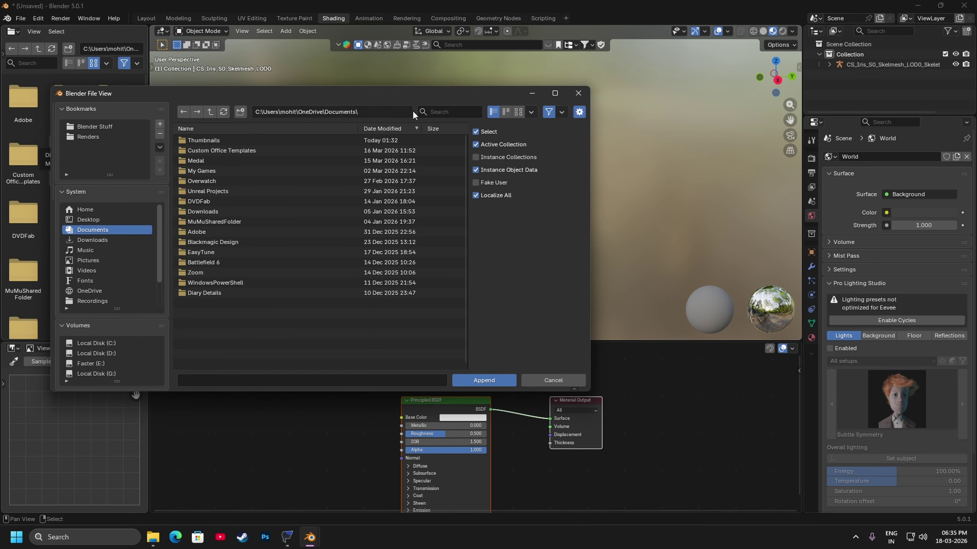
pyautogui.click(384, 110)
pyautogui.hotkey('ctrl', 'v')
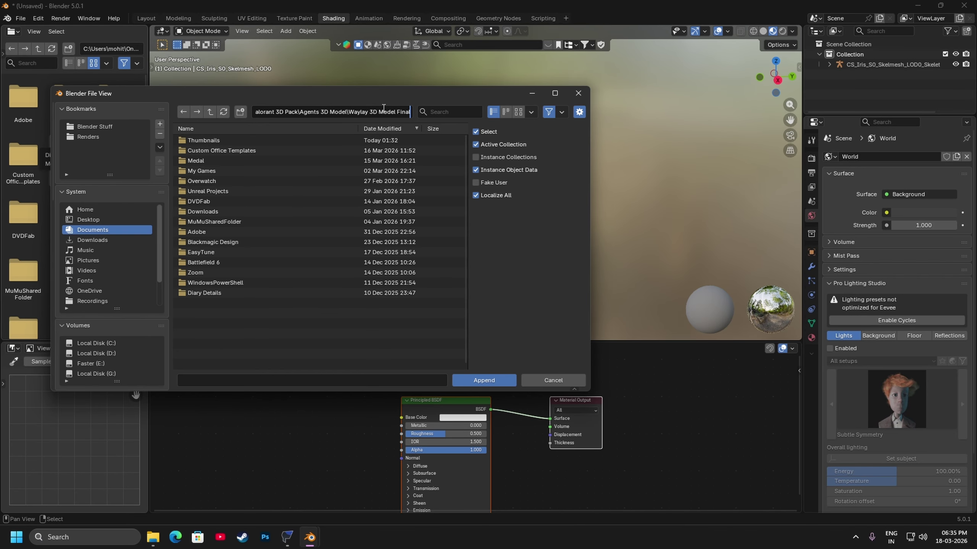
pyautogui.press('Return')
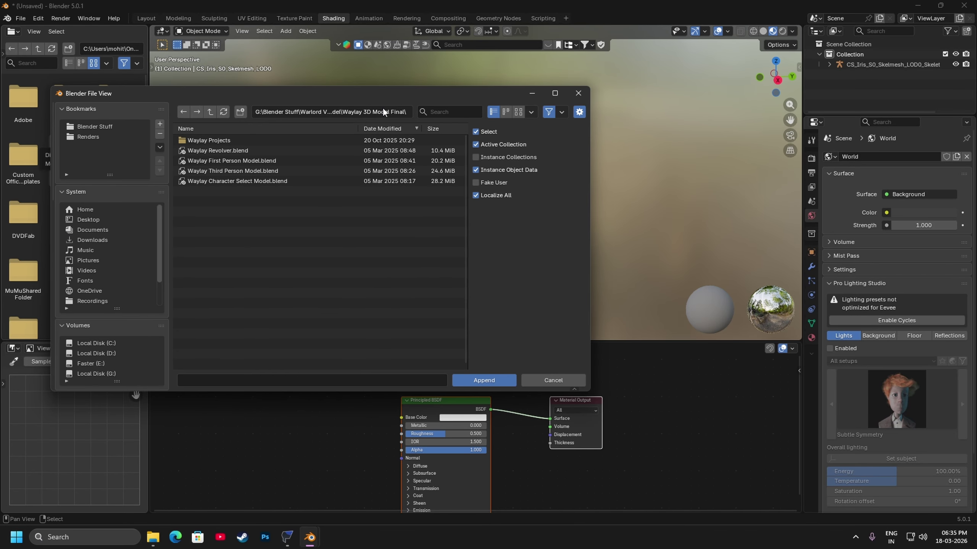
pyautogui.doubleClick(247, 183)
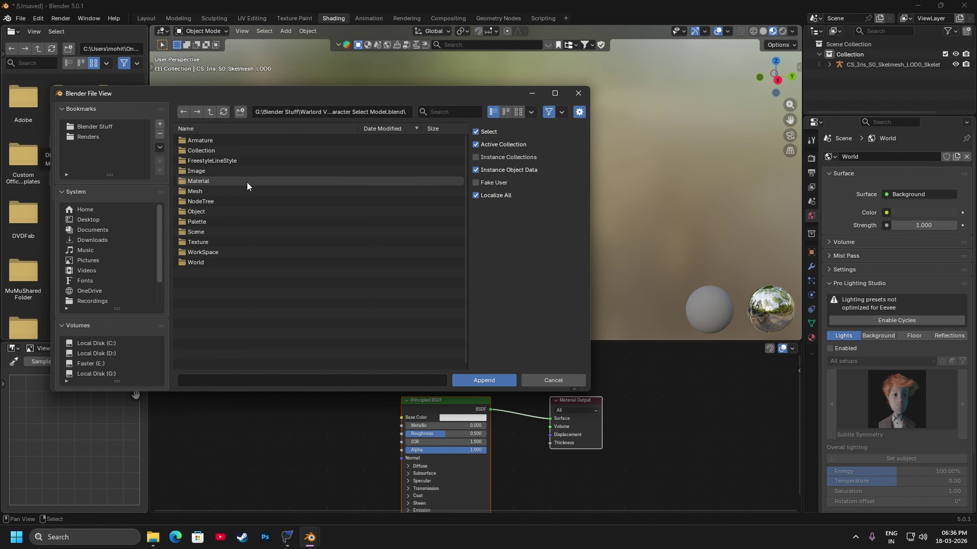
# Step: Append the VALORANT_Agent node group from the file's NodeTree data
pyautogui.doubleClick(214, 201)
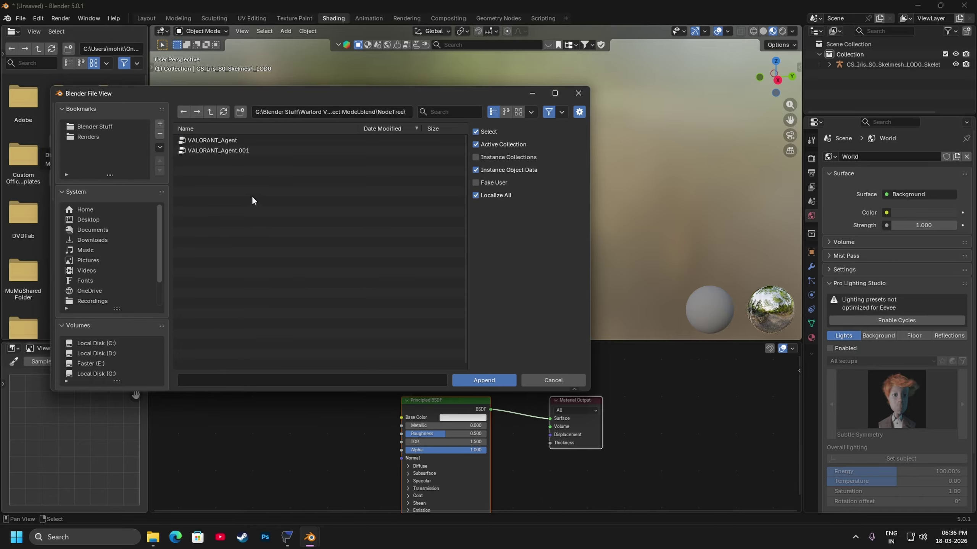
pyautogui.click(239, 143)
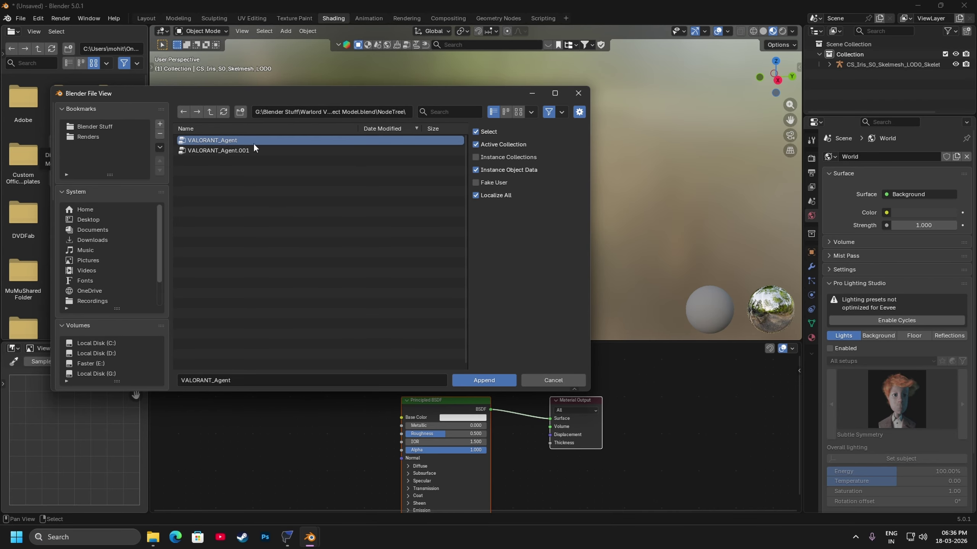
pyautogui.moveTo(403, 97); pyautogui.dragTo(458, 65)
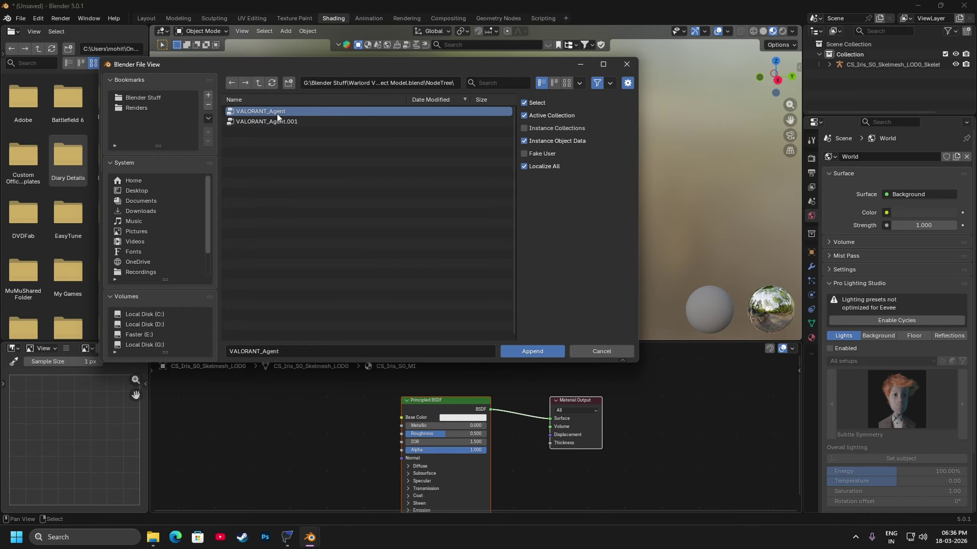
pyautogui.click(537, 350)
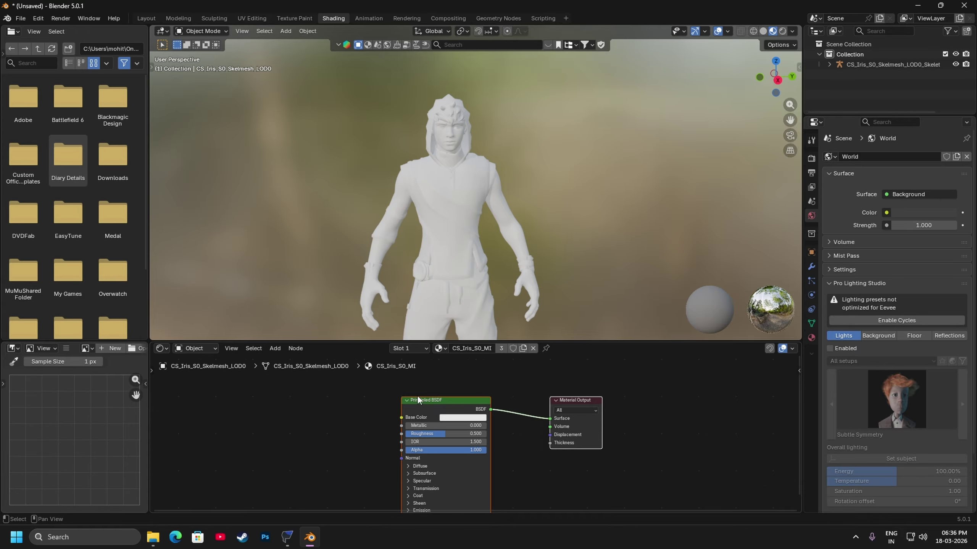
# Step: Enlarge the node editor and delete the Principled BSDF node from the CS_Iris_S0_MI material
pyautogui.moveTo(477, 337); pyautogui.dragTo(475, 224)
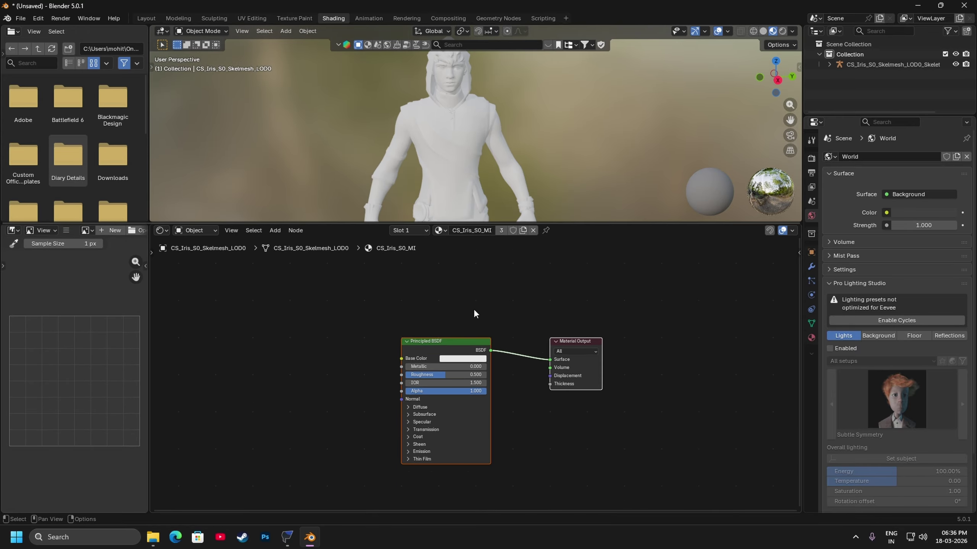
pyautogui.click(446, 338)
pyautogui.scroll(1, 447, 338)
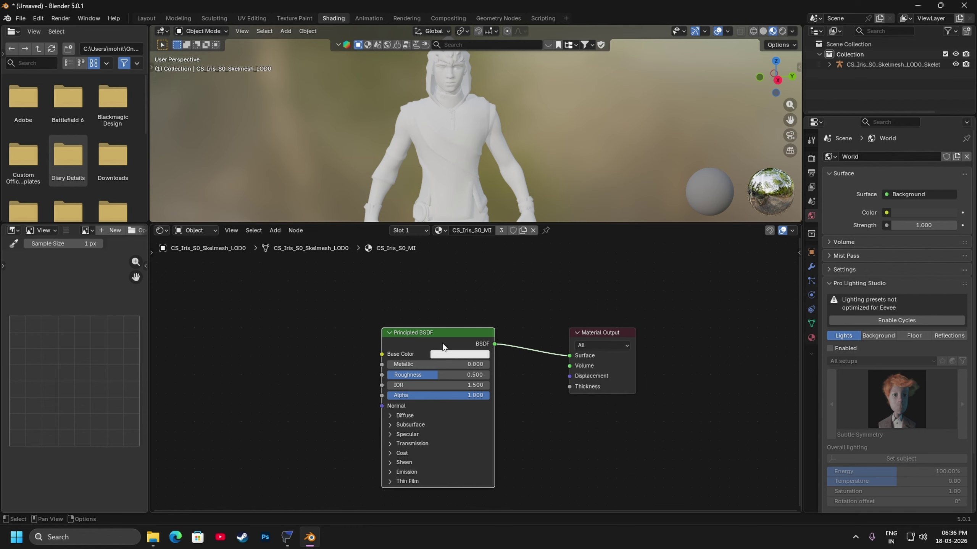
pyautogui.press('x')
# Step: Add the VALORANT_Agent group to the material and connect its Shader output to the Material Output's Surface input
pyautogui.hotkey('shift', 'a')
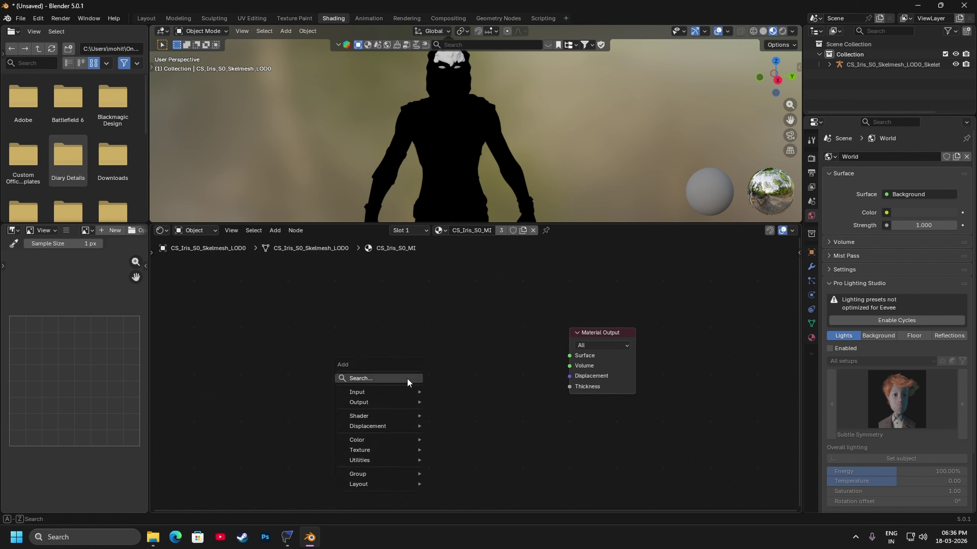
pyautogui.moveTo(383, 470)
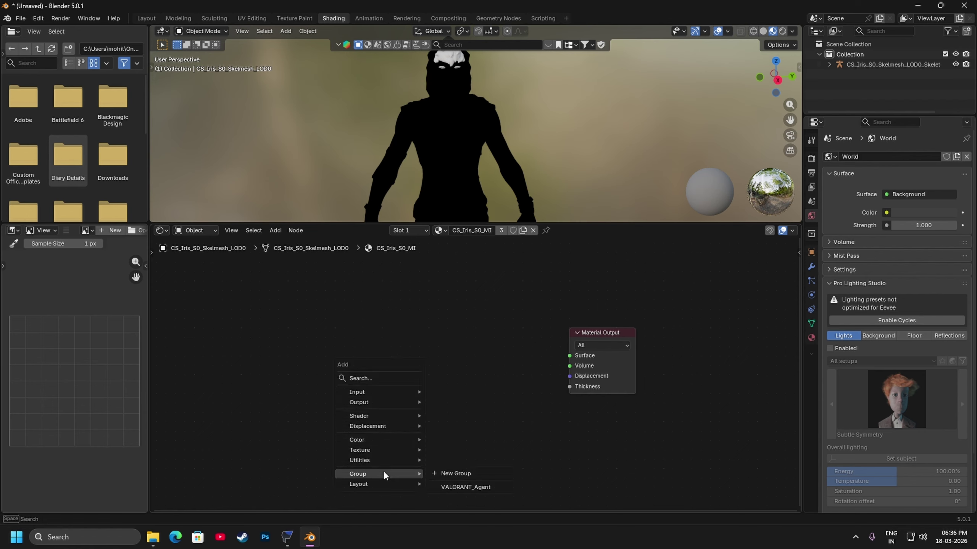
pyautogui.click(474, 487)
pyautogui.click(499, 298)
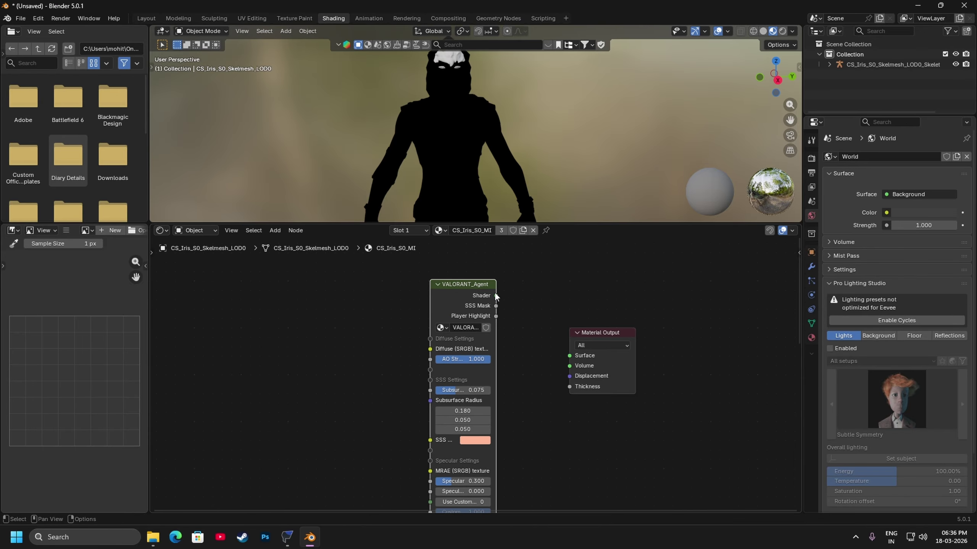
pyautogui.moveTo(496, 295); pyautogui.dragTo(566, 353)
# Step: Examine the character with the agent shader applied, along with the group's input sockets
pyautogui.scroll(1, 475, 194)
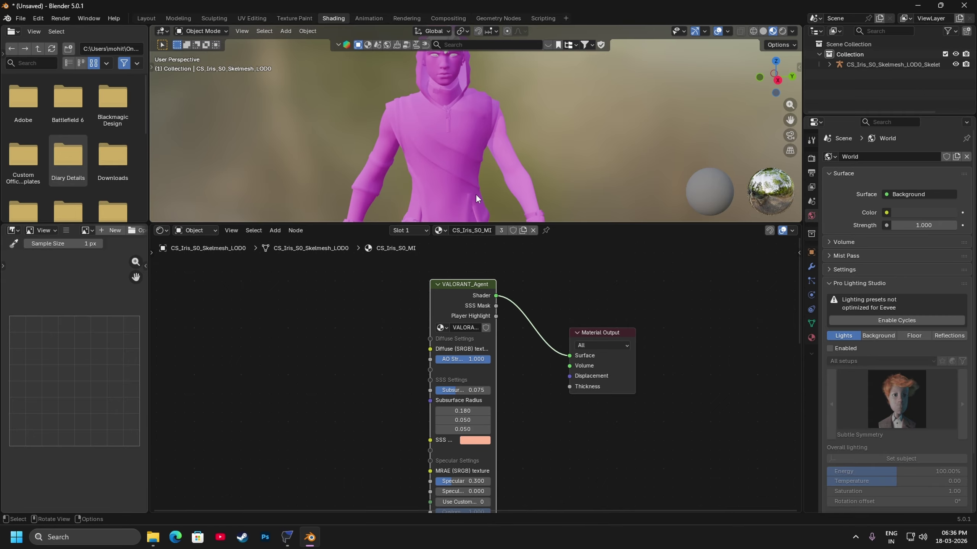
pyautogui.moveTo(475, 194)
pyautogui.mouseDown()
pyautogui.moveTo(399, 188)
pyautogui.moveTo(482, 195)
pyautogui.mouseUp()
pyautogui.scroll(-3, 423, 147)
pyautogui.moveTo(423, 148)
pyautogui.mouseDown()
pyautogui.moveTo(450, 147)
pyautogui.moveTo(436, 147)
pyautogui.moveTo(450, 138)
pyautogui.moveTo(437, 135)
pyautogui.mouseUp()
pyautogui.scroll(3, 447, 137)
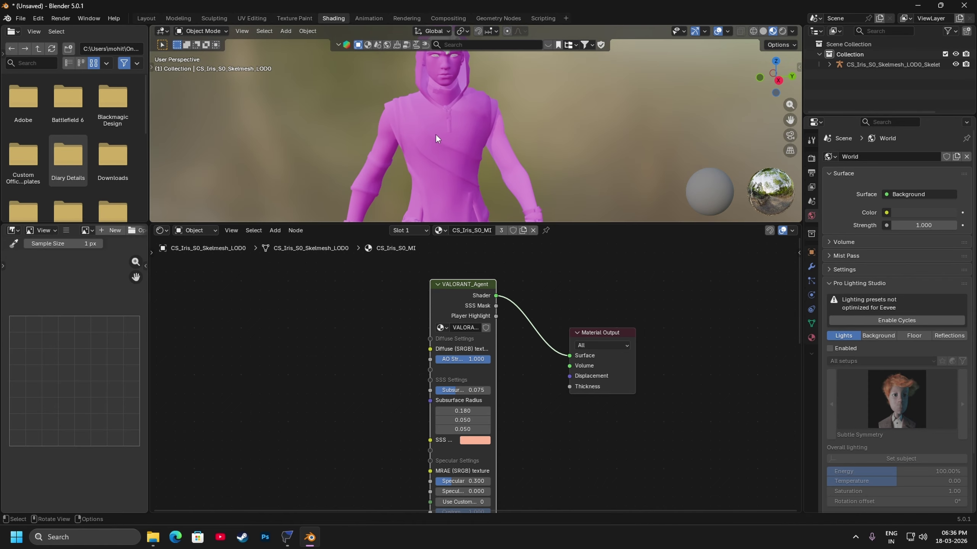
pyautogui.scroll(3, 502, 368)
pyautogui.moveTo(452, 272); pyautogui.dragTo(414, 269)
pyautogui.scroll(-3, 438, 162)
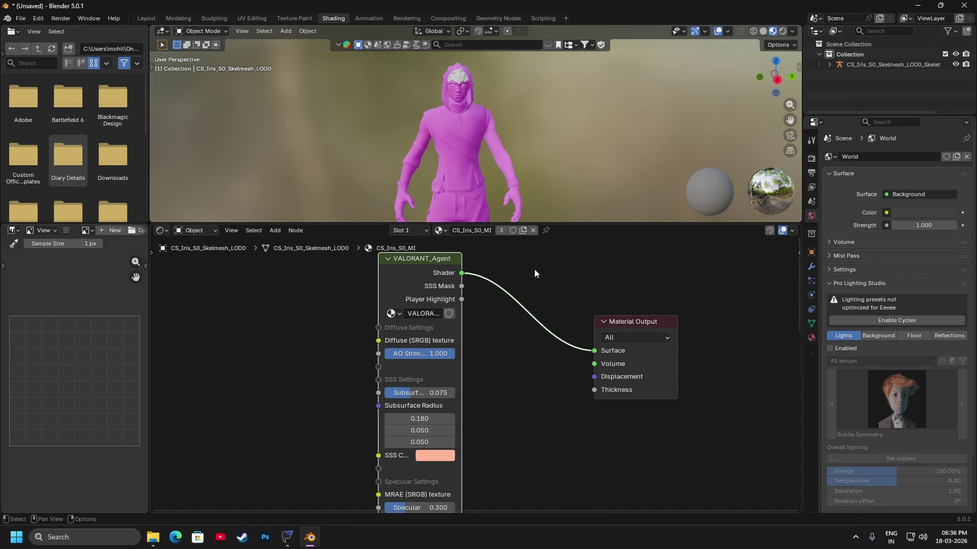
# Step: Switch to FModel, open the exported TP_Iris_S0_DF.png's folder in File Explorer and copy the Materials folder path
pyautogui.click(288, 538)
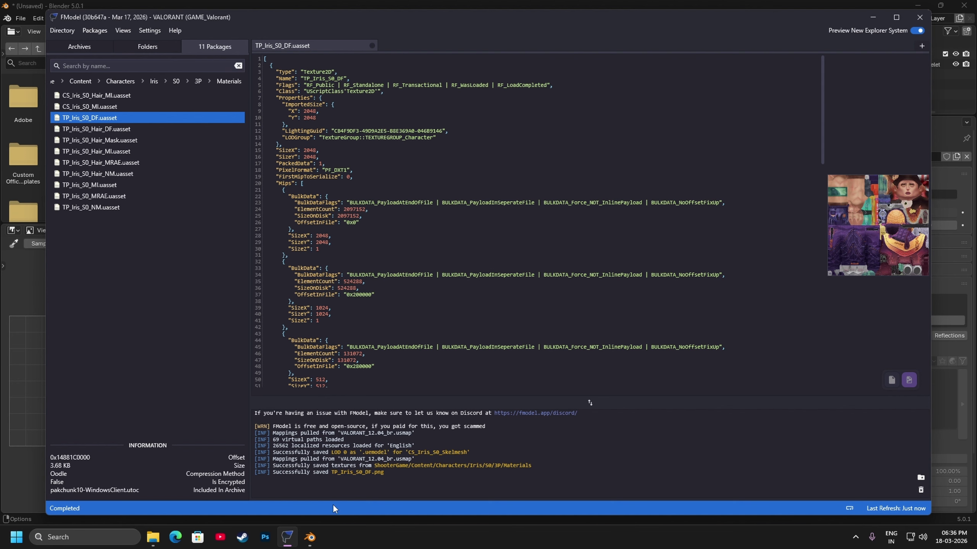
pyautogui.click(358, 473)
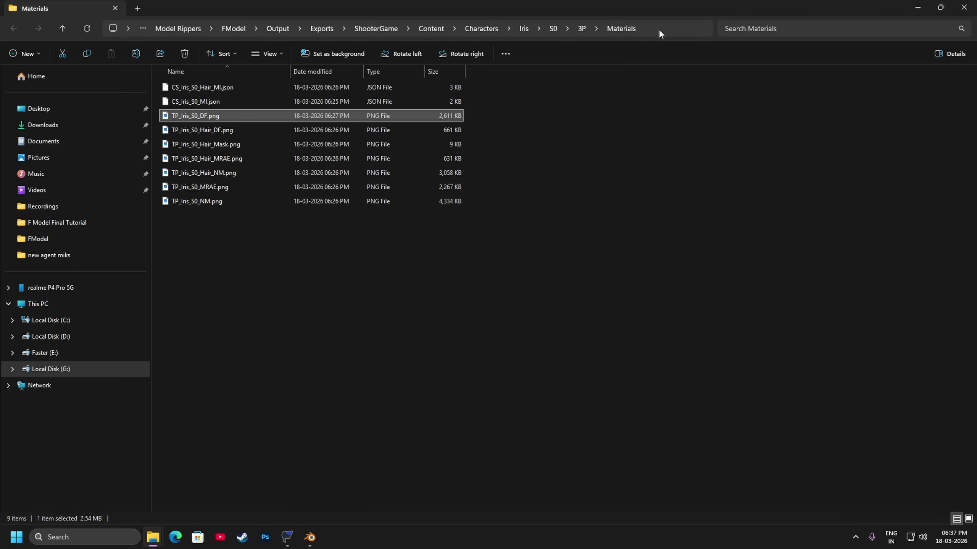
pyautogui.click(654, 31)
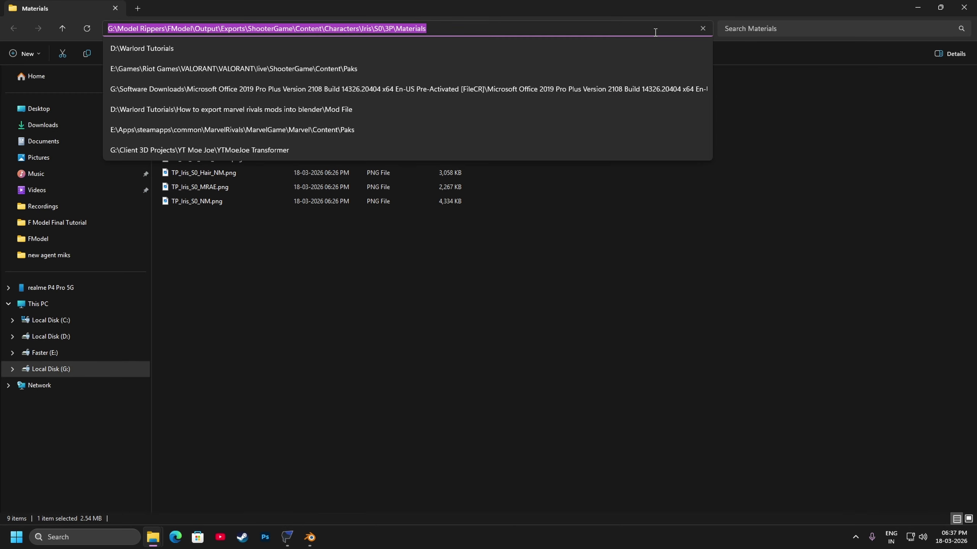
pyautogui.click(537, 300)
# Step: Switch back to Blender, load the copied Iris Materials folder path in the file browser and widen the browser area
pyautogui.click(310, 537)
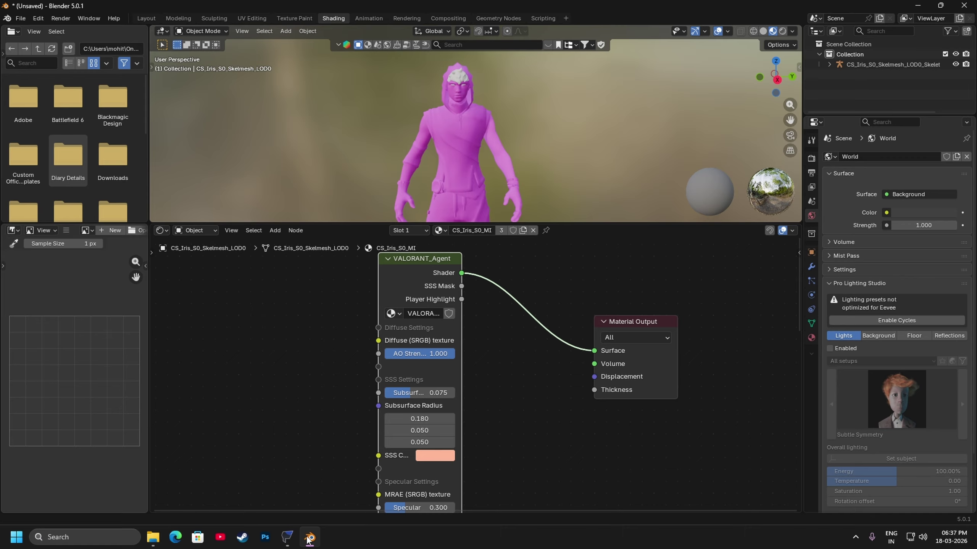
pyautogui.click(92, 47)
pyautogui.hotkey('ctrl', 'v')
pyautogui.press('Return')
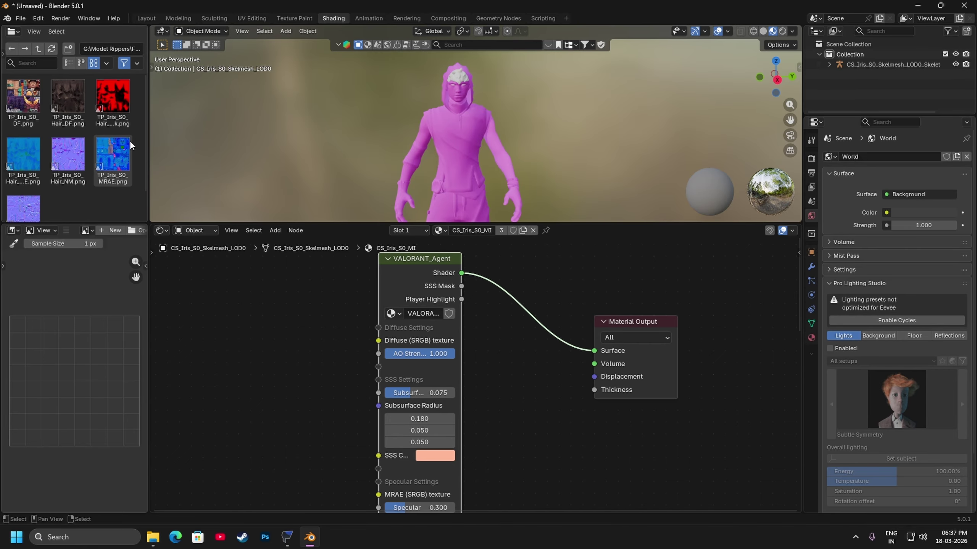
pyautogui.moveTo(149, 138); pyautogui.dragTo(273, 132)
pyautogui.moveTo(384, 294); pyautogui.dragTo(494, 293)
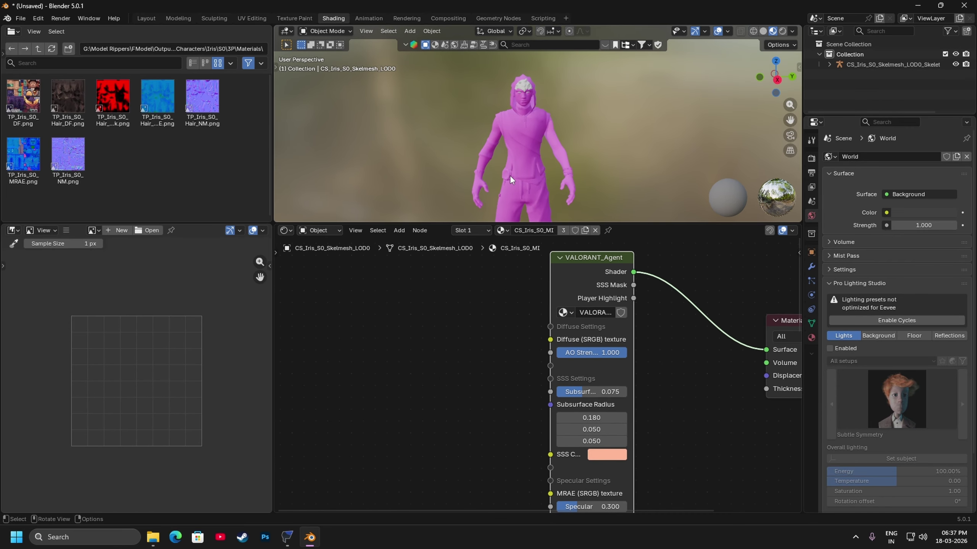
# Step: Select the character mesh and add TP_Iris_S0_DF.png as an image texture node beside the VALORANT_Agent group
pyautogui.click(513, 137)
pyautogui.scroll(4, 465, 137)
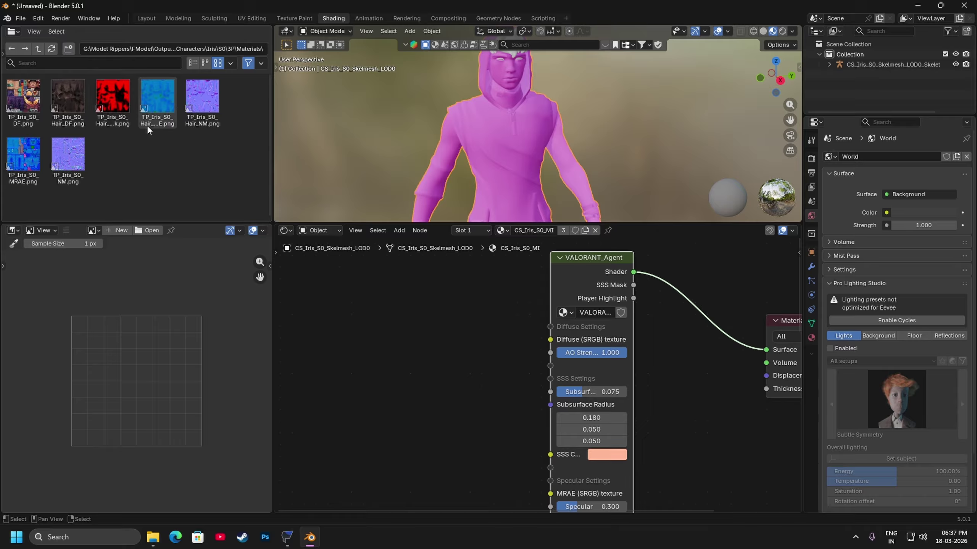
pyautogui.moveTo(459, 141)
pyautogui.mouseDown()
pyautogui.moveTo(434, 141)
pyautogui.moveTo(452, 142)
pyautogui.mouseUp()
pyautogui.scroll(2, 508, 81)
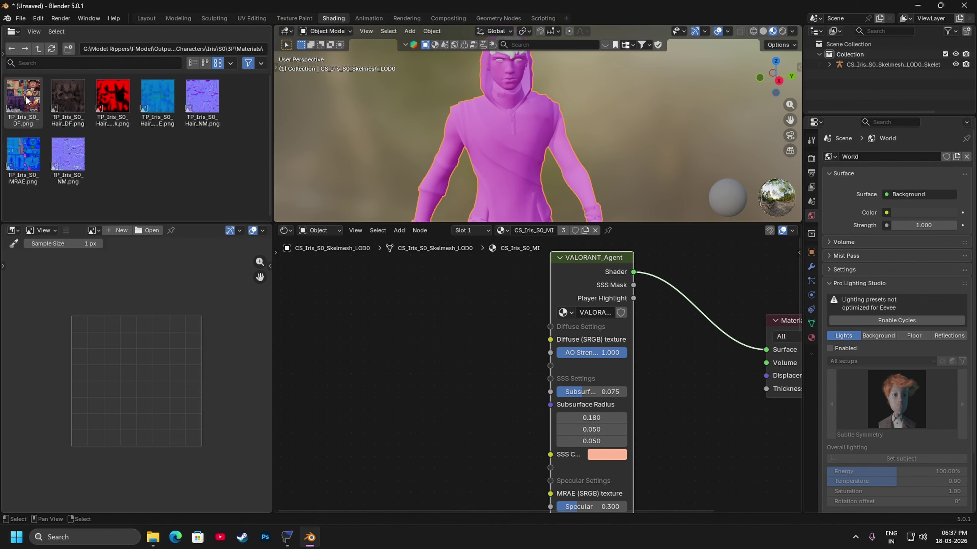
pyautogui.moveTo(25, 109); pyautogui.dragTo(369, 292)
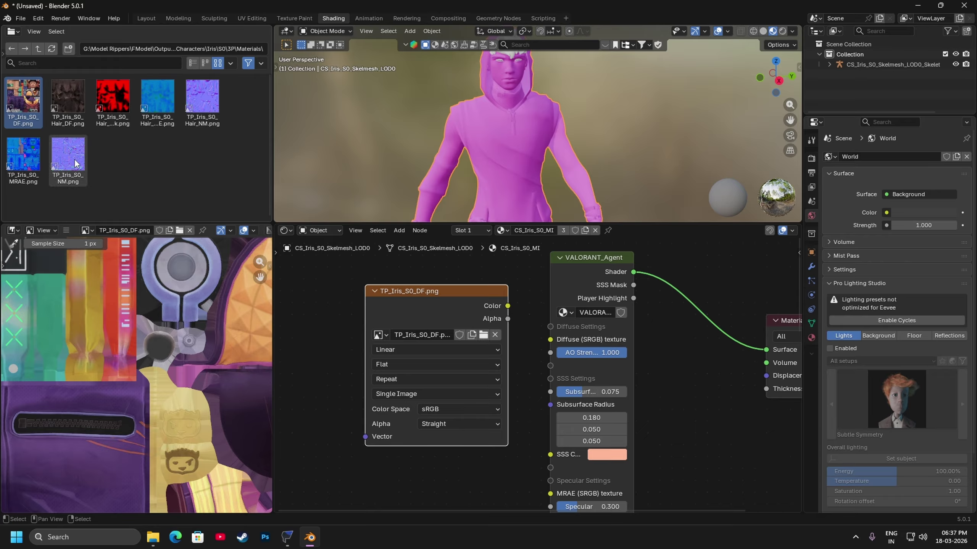
# Step: Add TP_Iris_S0_MRAE.png and TP_Iris_S0_NM.png as image texture nodes below the diffuse texture
pyautogui.click(23, 162)
pyautogui.moveTo(21, 156); pyautogui.dragTo(409, 464)
pyautogui.scroll(-2, 427, 317)
pyautogui.click(73, 167)
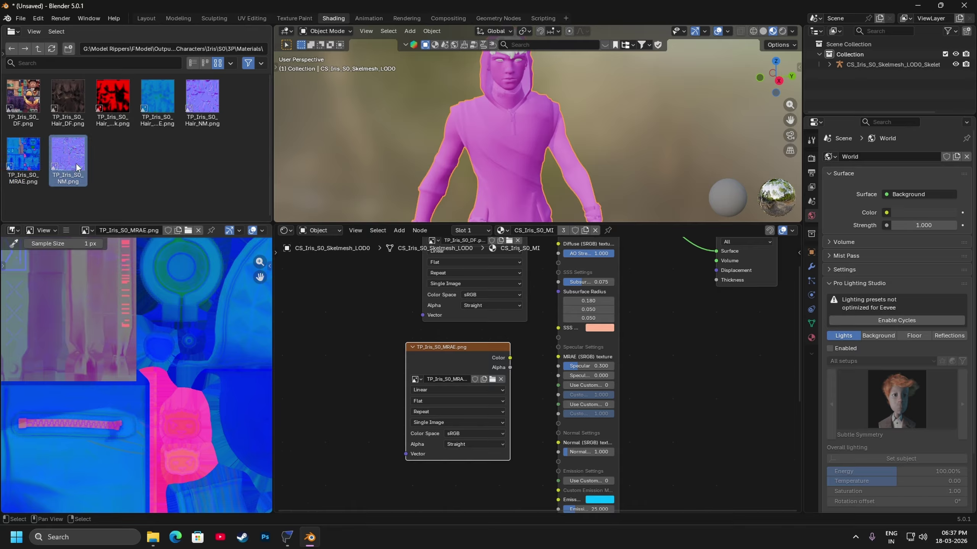
pyautogui.moveTo(66, 149); pyautogui.dragTo(425, 432)
# Step: Connect the TP_Iris_S0_DF.png Color output to the agent group's Diffuse (SRGB) texture input
pyautogui.scroll(-2, 409, 422)
pyautogui.scroll(4, 429, 296)
pyautogui.moveTo(428, 295); pyautogui.dragTo(419, 396)
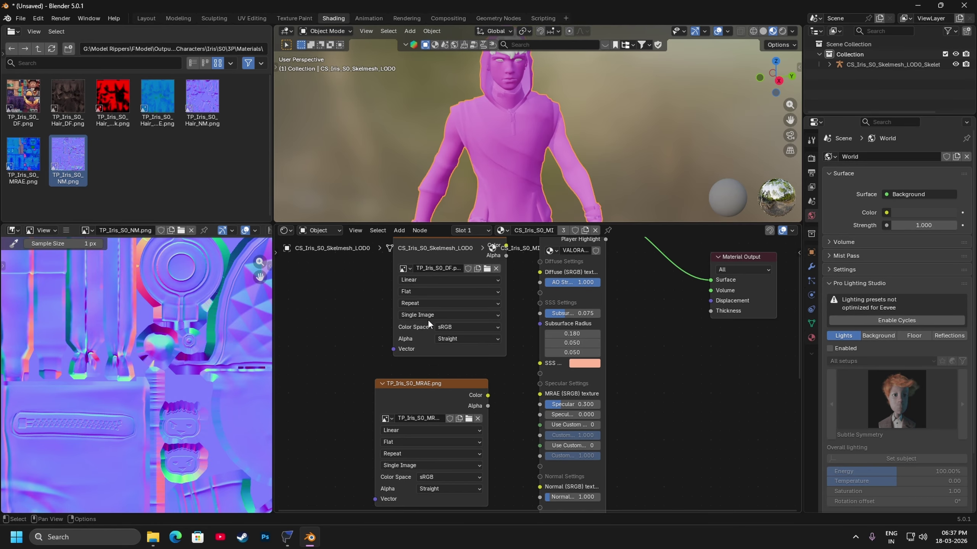
pyautogui.moveTo(428, 319); pyautogui.dragTo(413, 380)
pyautogui.scroll(1, 413, 380)
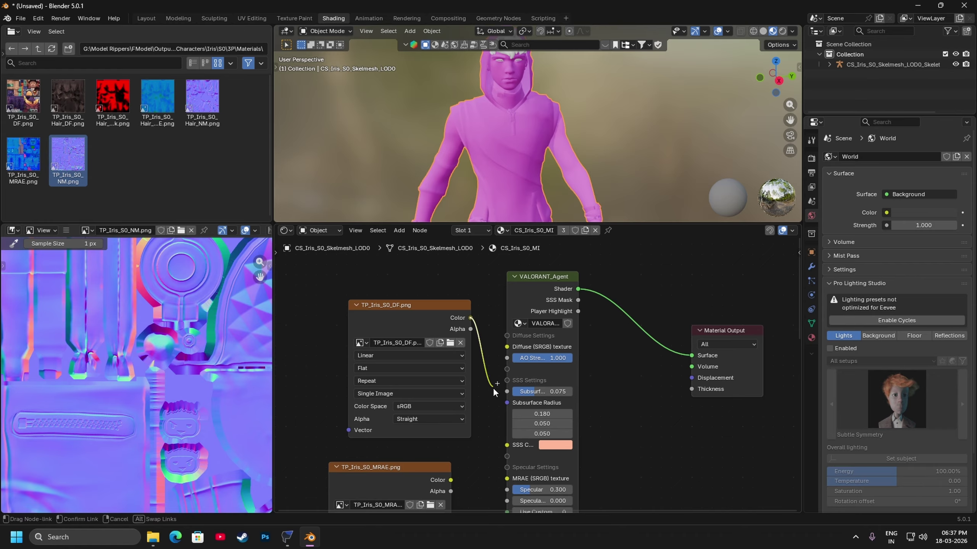
pyautogui.moveTo(470, 317); pyautogui.dragTo(506, 347)
# Step: Connect the MRAE and NM textures' Color outputs to the agent group's MRAE (SRGB) and Normal (SRGB) texture inputs
pyautogui.moveTo(466, 426); pyautogui.dragTo(461, 307)
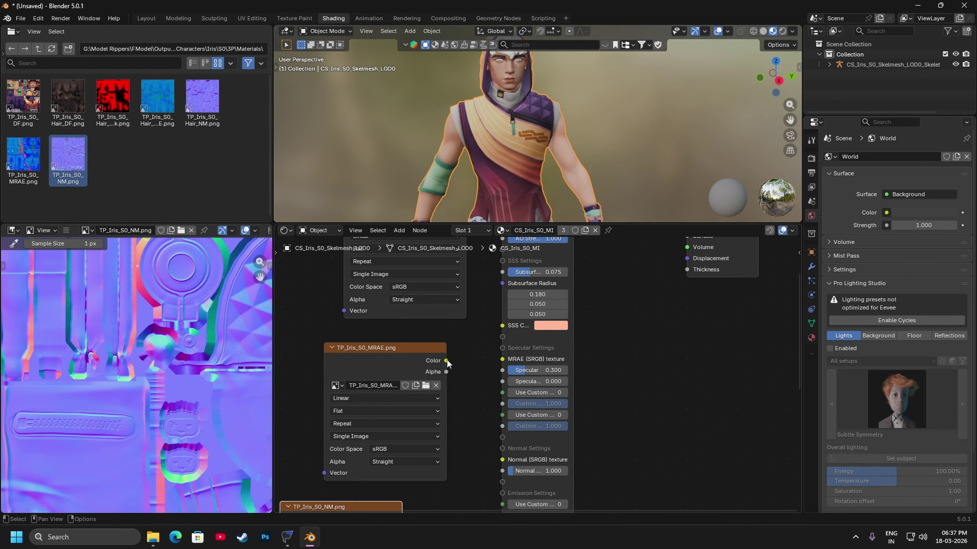
pyautogui.moveTo(447, 361); pyautogui.dragTo(502, 359)
pyautogui.moveTo(452, 425); pyautogui.dragTo(457, 308)
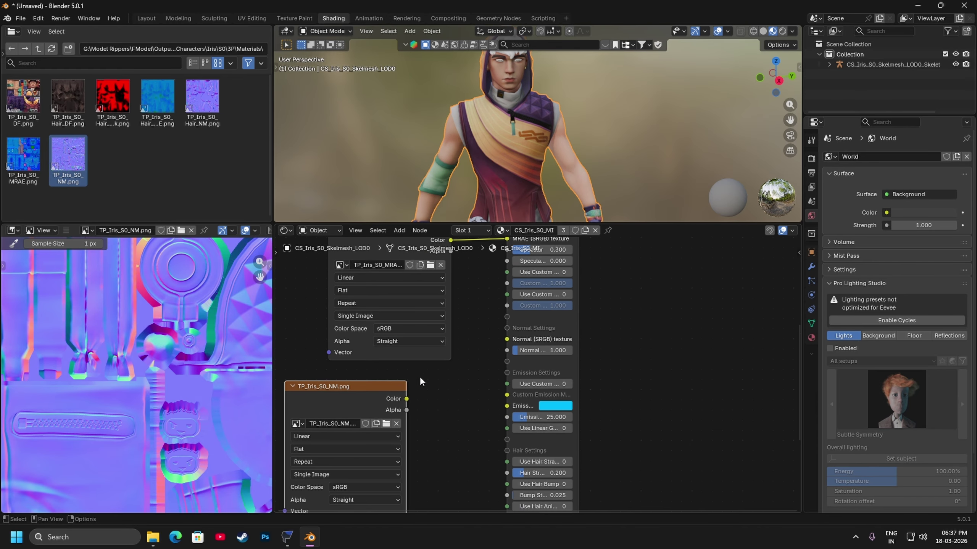
pyautogui.moveTo(405, 400); pyautogui.dragTo(504, 296)
# Step: Frame the textured upper body closely and enlarge the 3D viewport over the node editor
pyautogui.scroll(3, 543, 150)
pyautogui.moveTo(543, 150); pyautogui.dragTo(521, 186)
pyautogui.scroll(-4, 536, 153)
pyautogui.scroll(4, 536, 153)
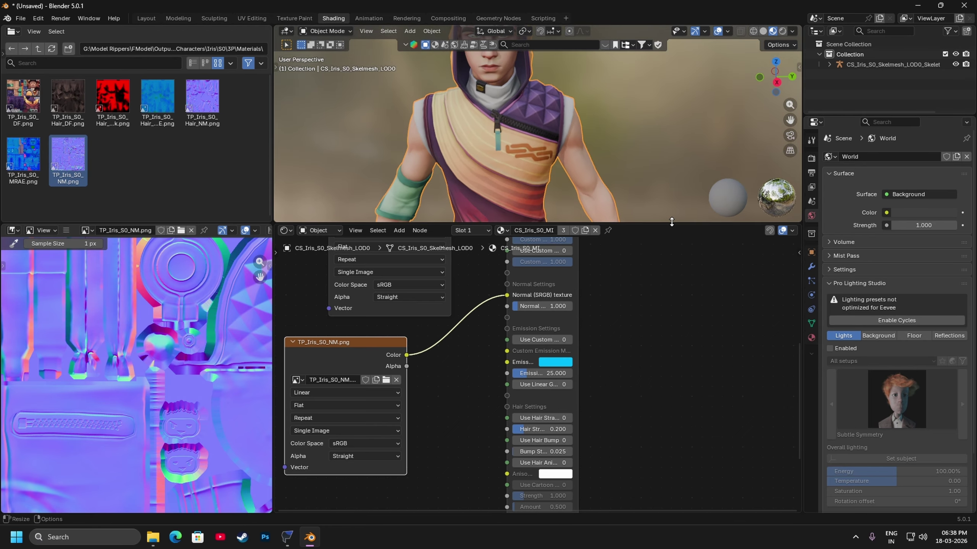
pyautogui.moveTo(671, 222); pyautogui.dragTo(671, 313)
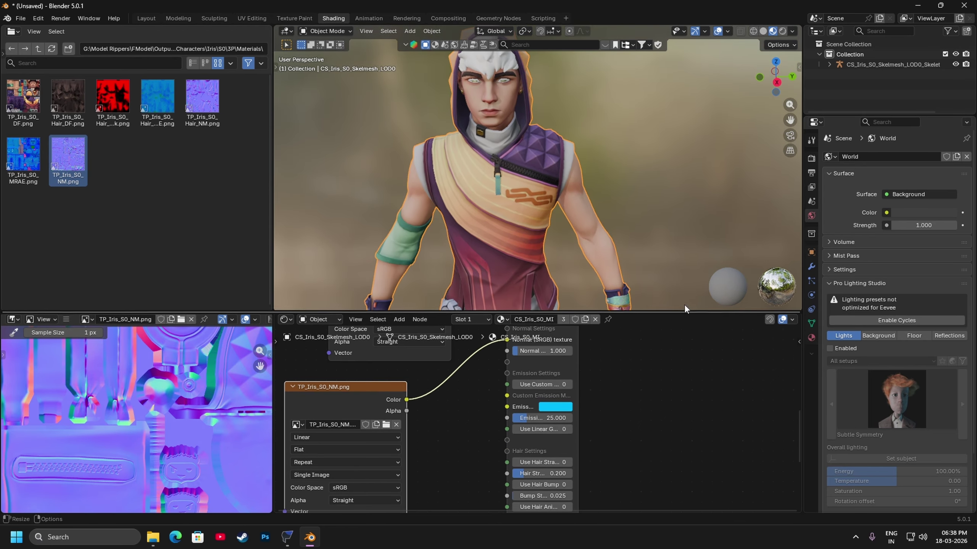
# Step: Set the scene's color management view transform to Filmic and its look to Very High Contrast
pyautogui.click(812, 158)
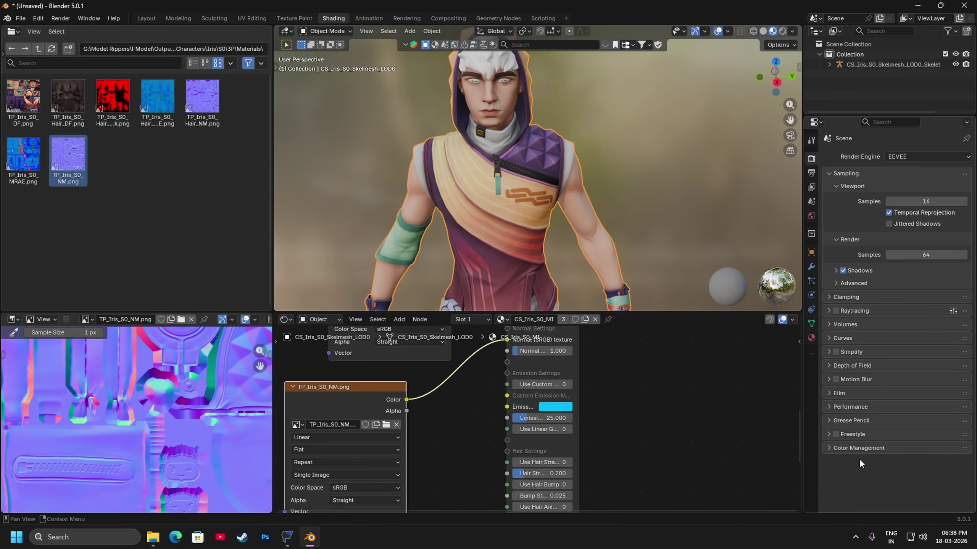
pyautogui.click(855, 448)
pyautogui.scroll(-3, 891, 423)
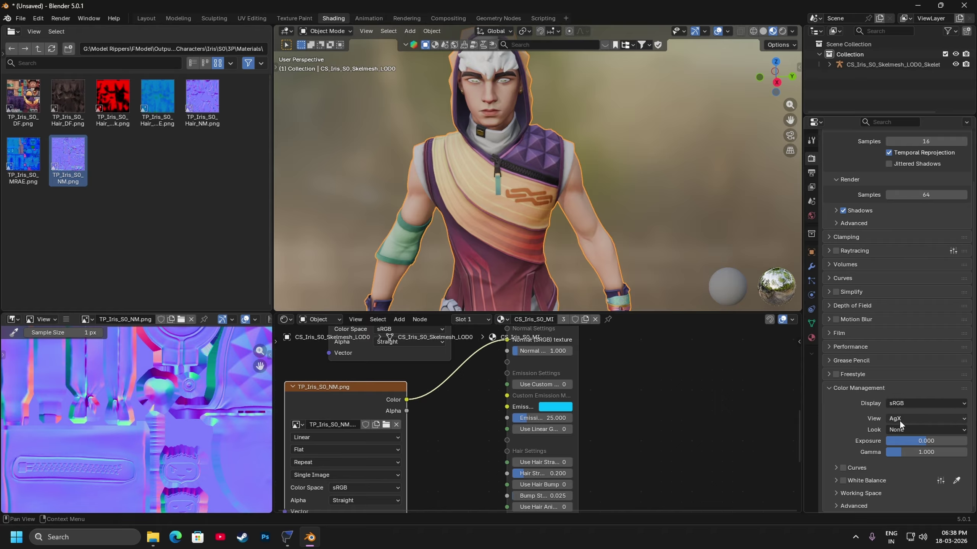
pyautogui.click(902, 417)
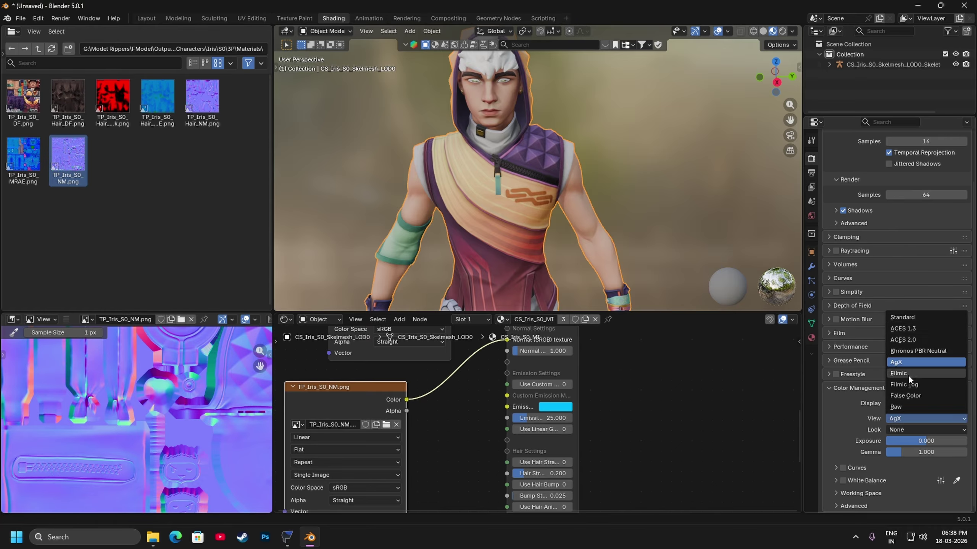
pyautogui.click(908, 374)
pyautogui.click(904, 426)
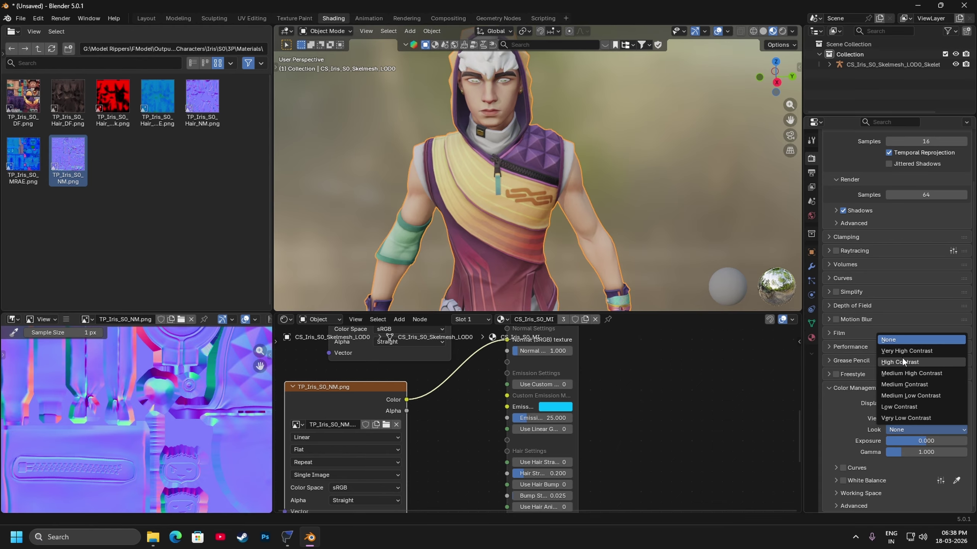
pyautogui.click(902, 360)
pyautogui.click(905, 431)
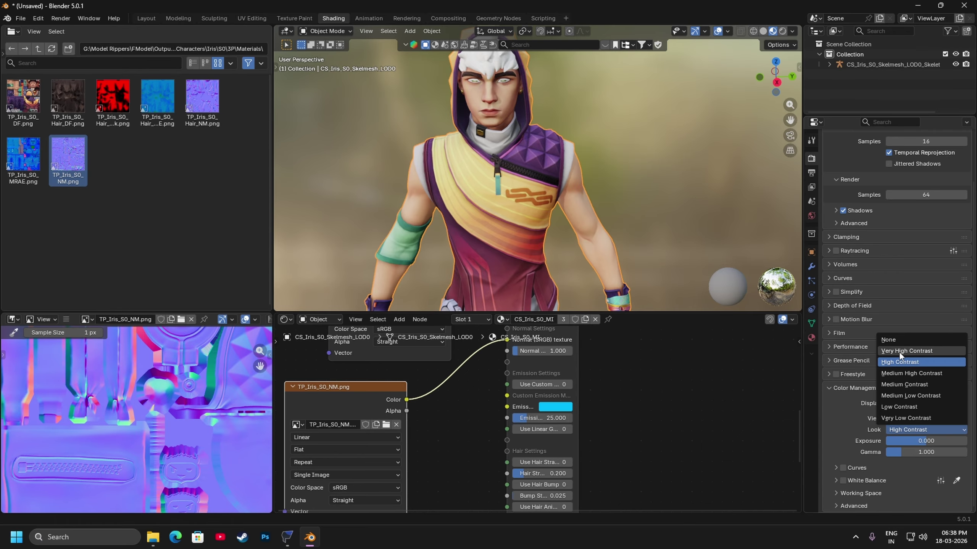
pyautogui.click(899, 351)
pyautogui.moveTo(477, 199)
pyautogui.mouseDown()
pyautogui.moveTo(544, 170)
pyautogui.moveTo(402, 205)
pyautogui.moveTo(312, 194)
pyautogui.moveTo(489, 172)
pyautogui.moveTo(429, 192)
pyautogui.moveTo(358, 198)
pyautogui.moveTo(455, 180)
pyautogui.moveTo(637, 183)
pyautogui.moveTo(482, 184)
pyautogui.mouseUp()
pyautogui.moveTo(500, 95); pyautogui.dragTo(531, 100)
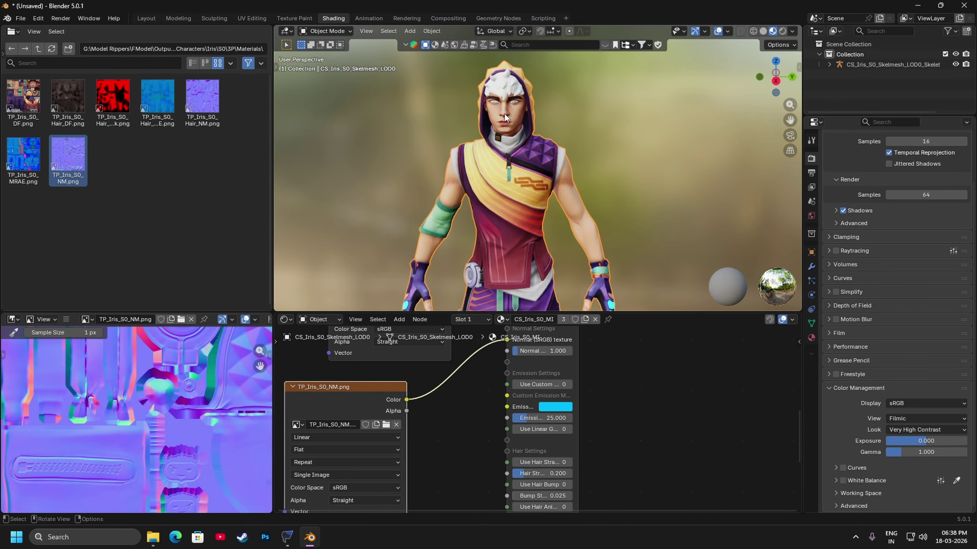
# Step: Select the CS_Iris_S0_Hair_MI material slot and delete its Principled BSDF node
pyautogui.click(811, 338)
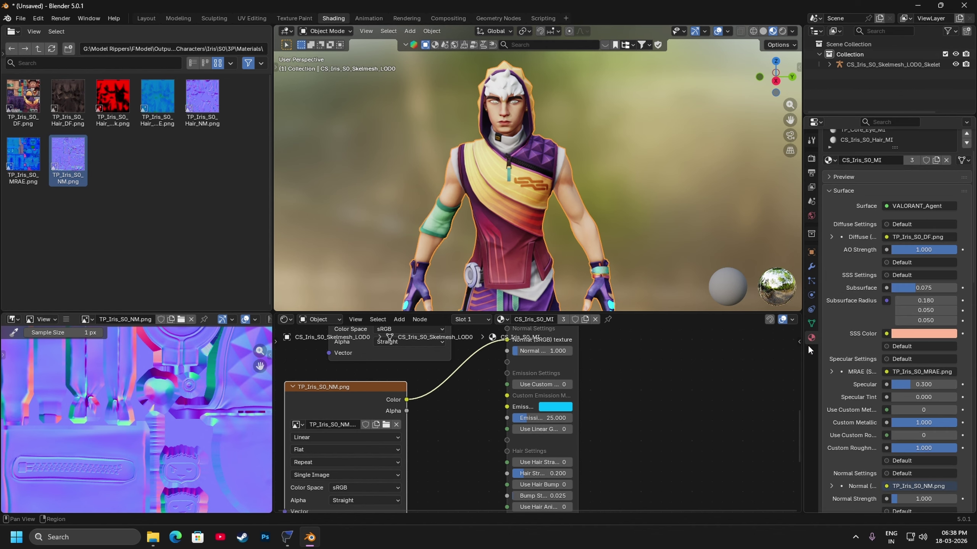
pyautogui.moveTo(805, 358); pyautogui.dragTo(702, 363)
pyautogui.scroll(4, 799, 276)
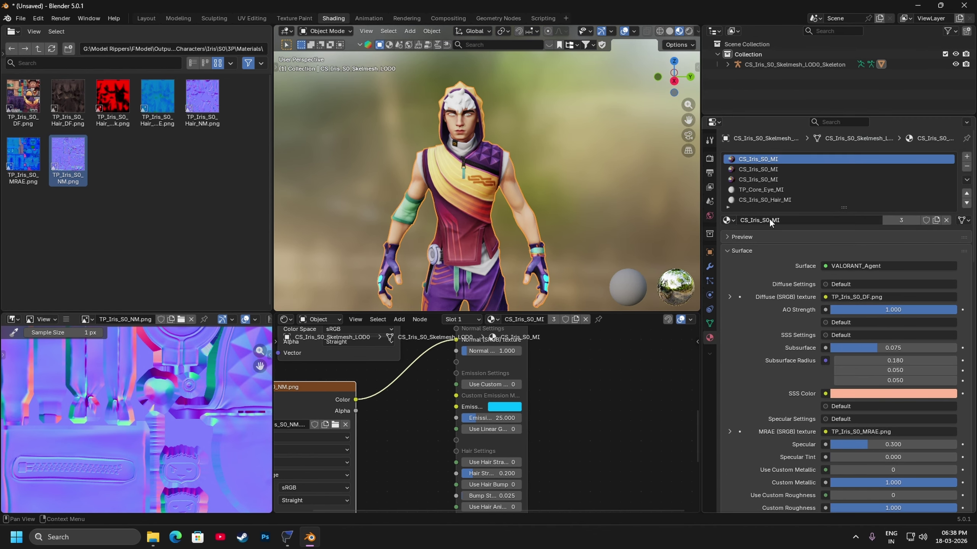
pyautogui.click(780, 199)
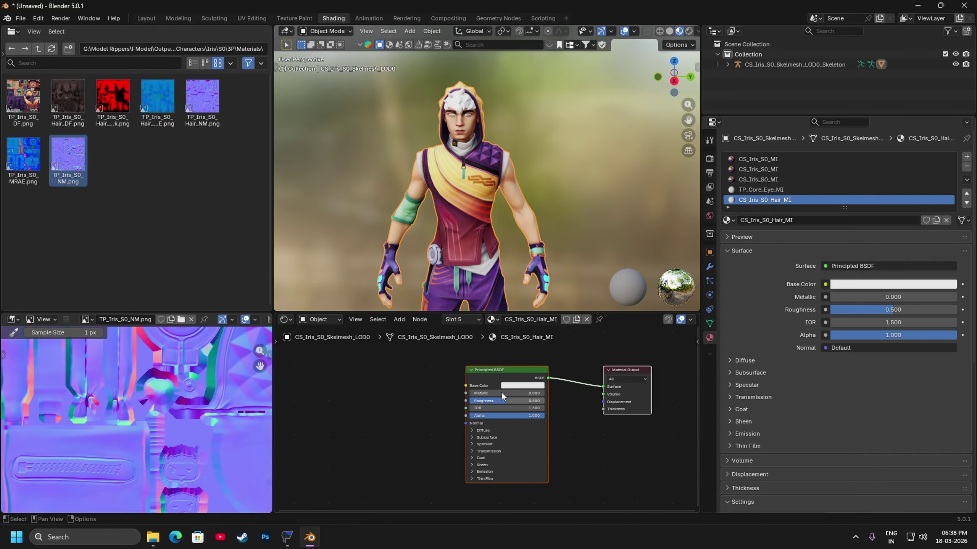
pyautogui.click(498, 379)
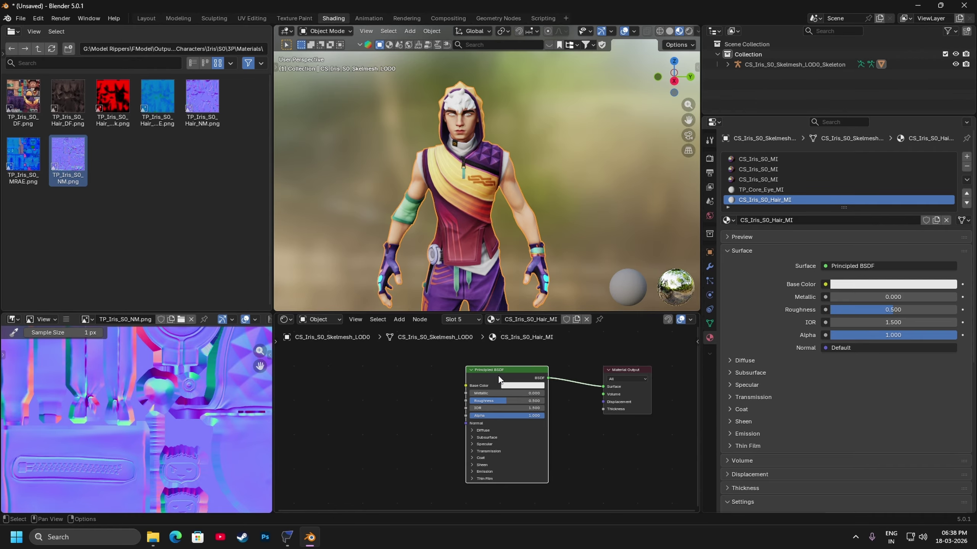
pyautogui.press('Delete')
# Step: Add the VALORANT_Agent node group to the hair material and connect its Shader output to the Material Output's Surface input
pyautogui.moveTo(460, 425)
pyautogui.mouseDown()
pyautogui.moveTo(478, 416)
pyautogui.moveTo(473, 430)
pyautogui.mouseUp()
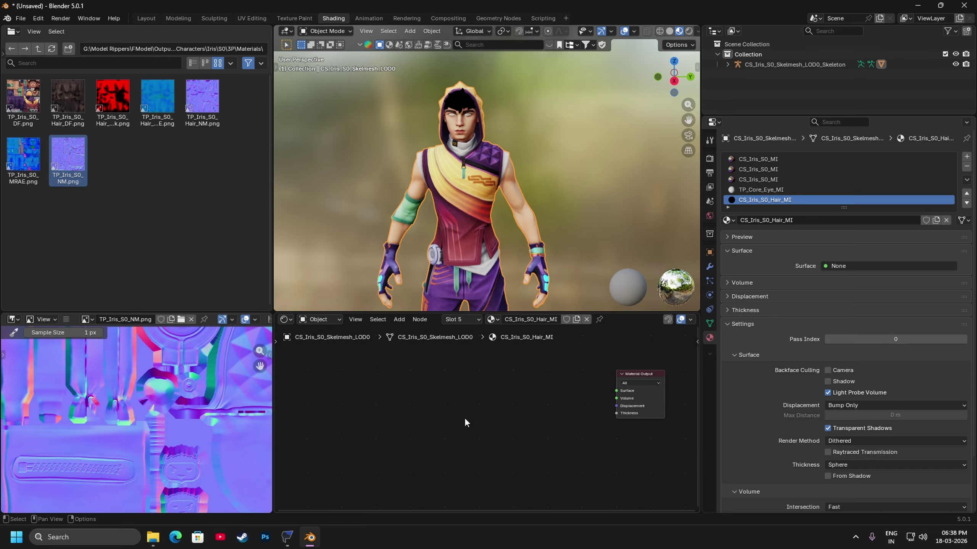
pyautogui.hotkey('shift', 'a')
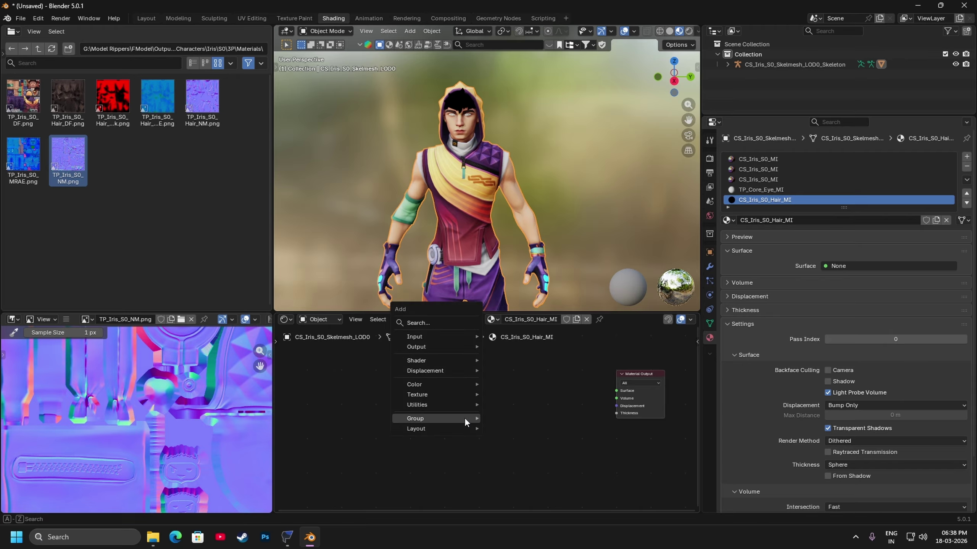
pyautogui.moveTo(465, 419)
pyautogui.click(543, 431)
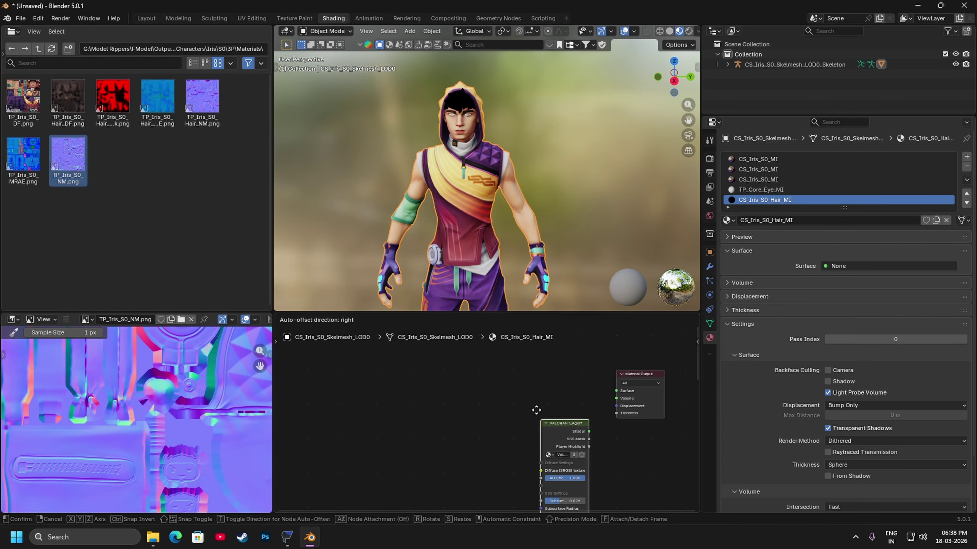
pyautogui.click(502, 355)
pyautogui.moveTo(550, 366); pyautogui.dragTo(617, 390)
pyautogui.scroll(4, 456, 379)
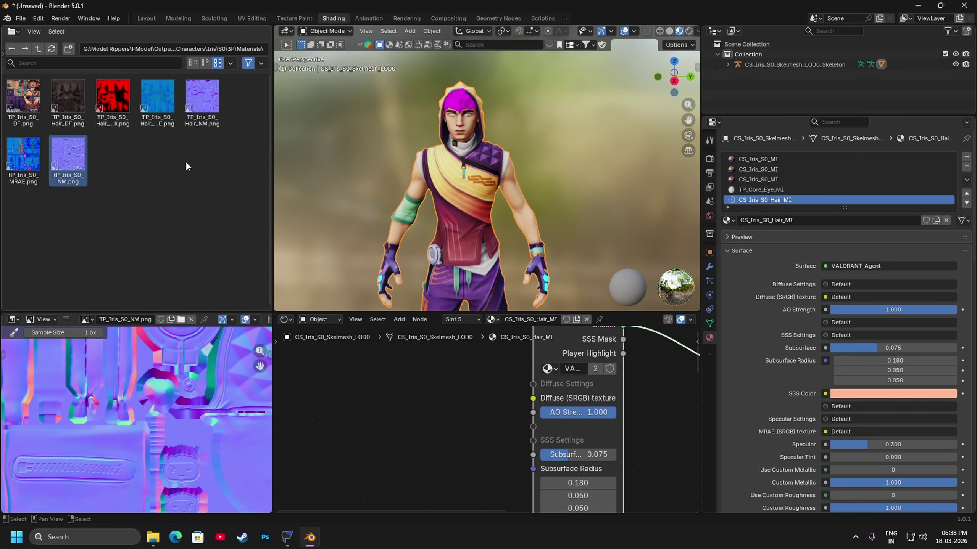
# Step: Add TP_Iris_S0_Hair_DF.png and TP_Iris_S0_Hair_Mask.png to the hair material as collapsed image texture nodes
pyautogui.click(64, 98)
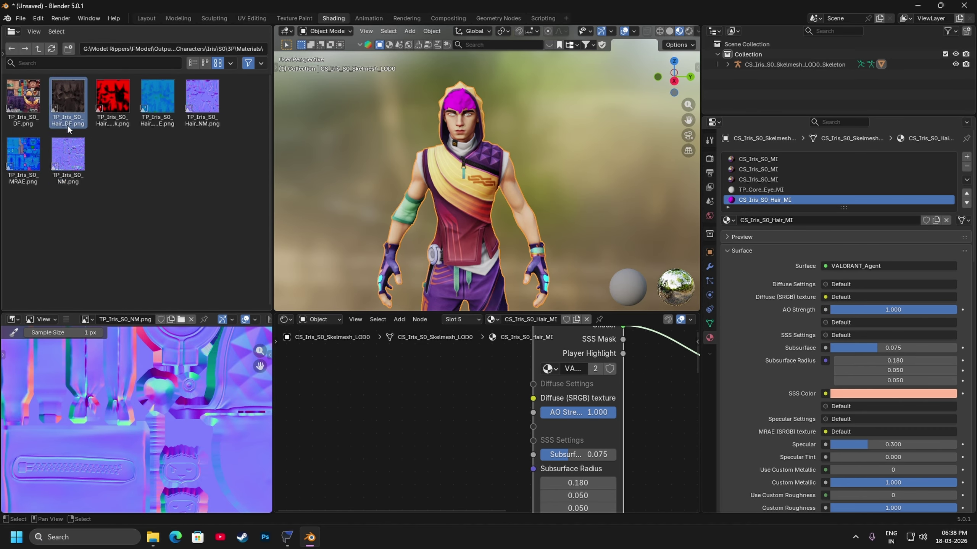
pyautogui.moveTo(65, 126); pyautogui.dragTo(366, 367)
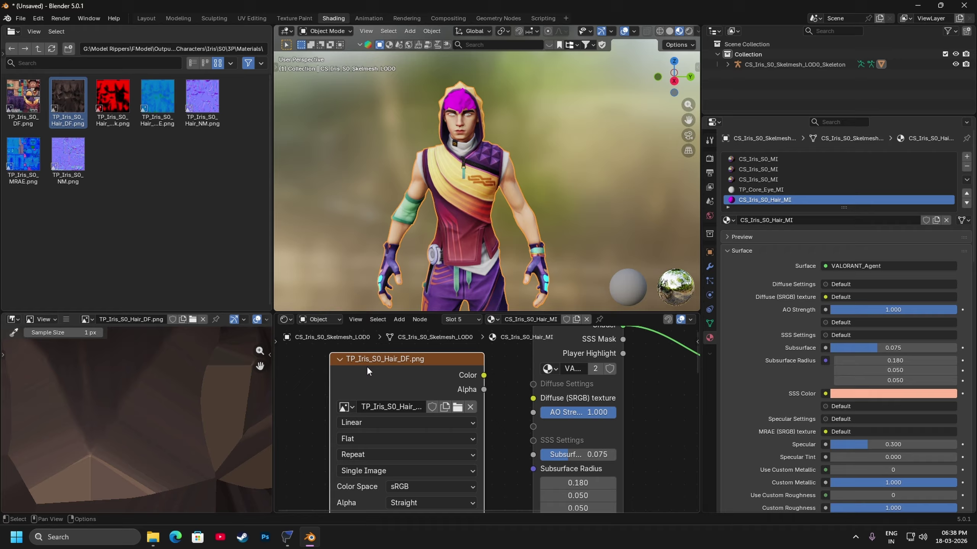
pyautogui.click(339, 359)
pyautogui.click(100, 90)
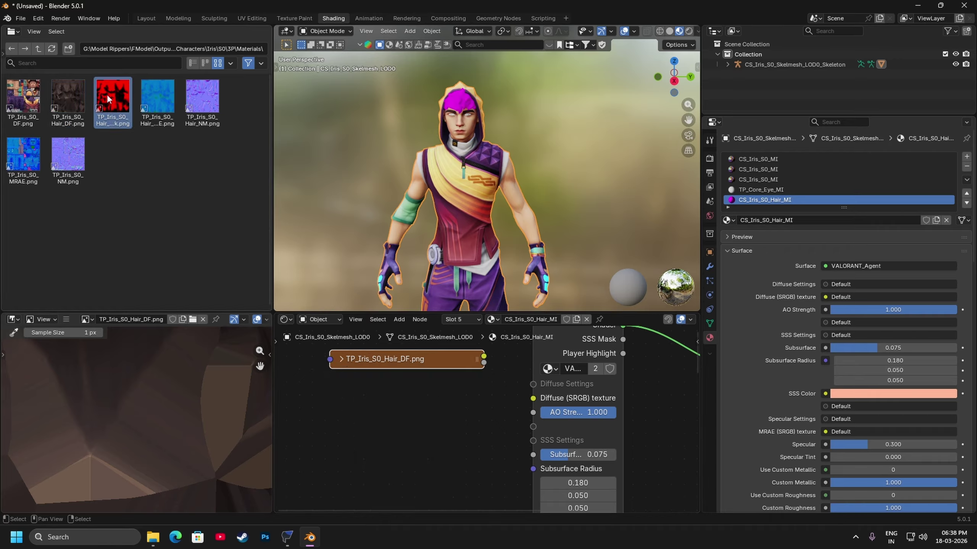
pyautogui.moveTo(108, 99); pyautogui.dragTo(368, 376)
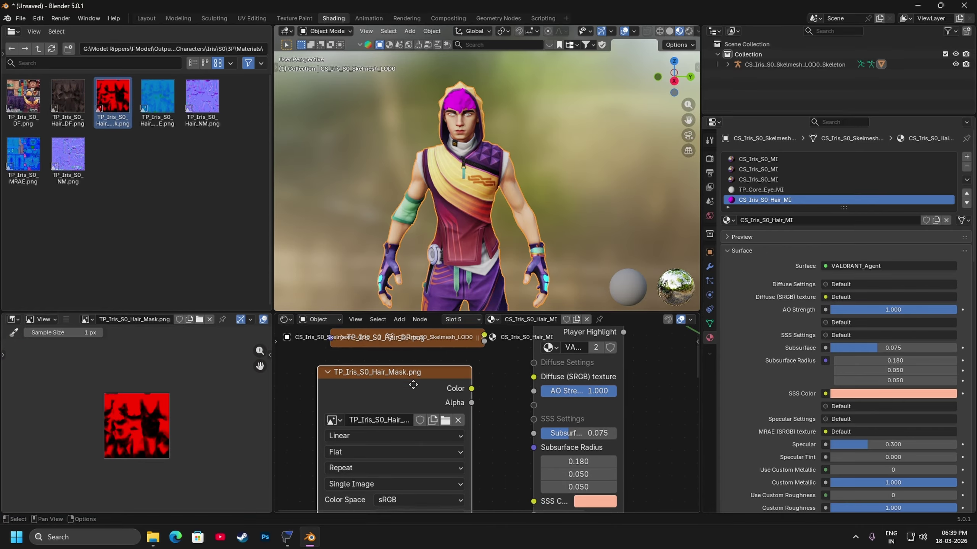
pyautogui.click(330, 369)
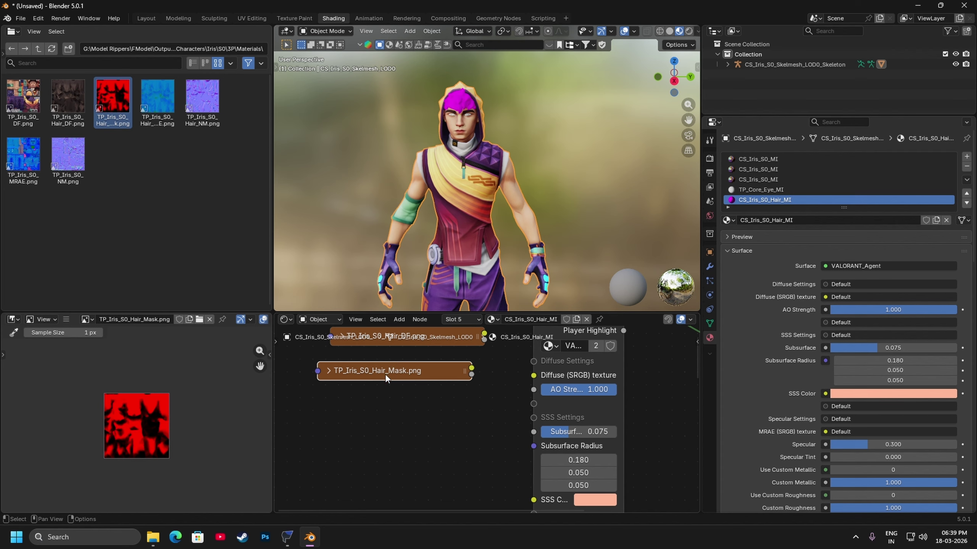
# Step: Add TP_Iris_S0_Hair_MRAE.png and TP_Iris_S0_Hair_NM.png as collapsed image texture nodes below the mask texture
pyautogui.click(161, 108)
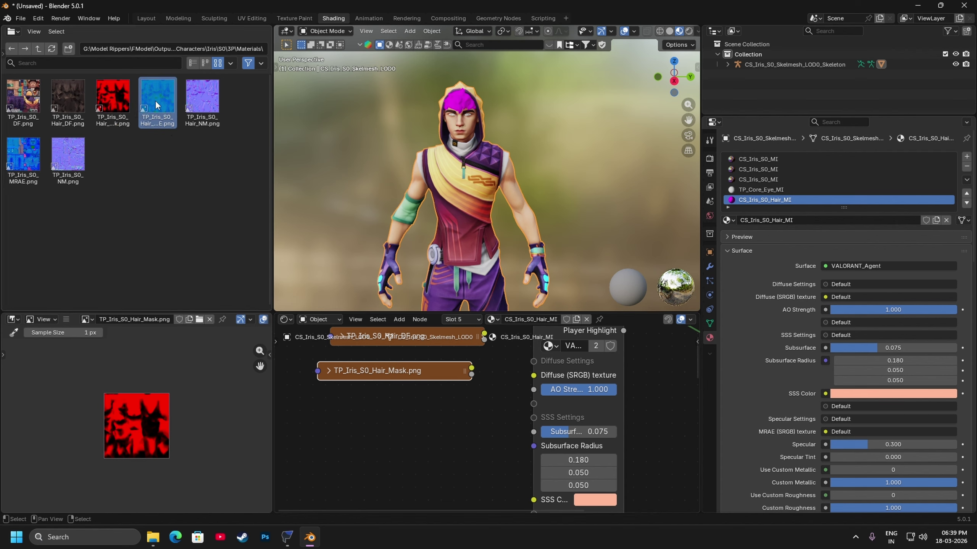
pyautogui.moveTo(156, 106); pyautogui.dragTo(370, 405)
pyautogui.click(343, 394)
pyautogui.moveTo(407, 437); pyautogui.dragTo(414, 399)
pyautogui.moveTo(212, 104); pyautogui.dragTo(338, 419)
pyautogui.click(341, 420)
pyautogui.moveTo(427, 414); pyautogui.dragTo(395, 399)
# Step: Connect the hair DF, MRAE and NM textures' Color outputs to the agent group's Diffuse, MRAE and Normal texture inputs
pyautogui.moveTo(489, 328); pyautogui.dragTo(502, 402)
pyautogui.moveTo(452, 458); pyautogui.dragTo(466, 417)
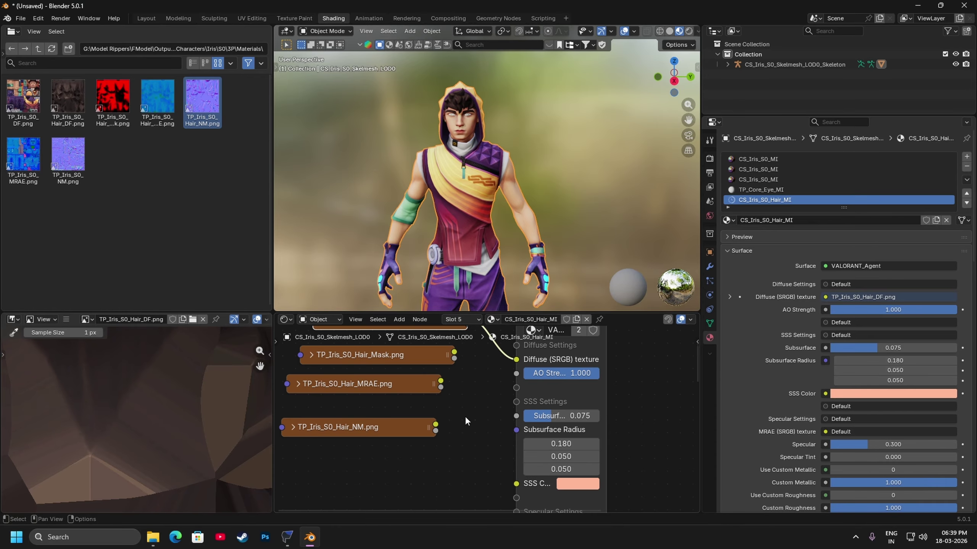
pyautogui.moveTo(441, 382); pyautogui.dragTo(516, 420)
pyautogui.moveTo(410, 417); pyautogui.dragTo(404, 487)
pyautogui.moveTo(430, 389); pyautogui.dragTo(506, 418)
# Step: Preview the hair mask texture and examine the textured hair, hood and face up close from the front and side
pyautogui.moveTo(418, 367); pyautogui.dragTo(403, 362)
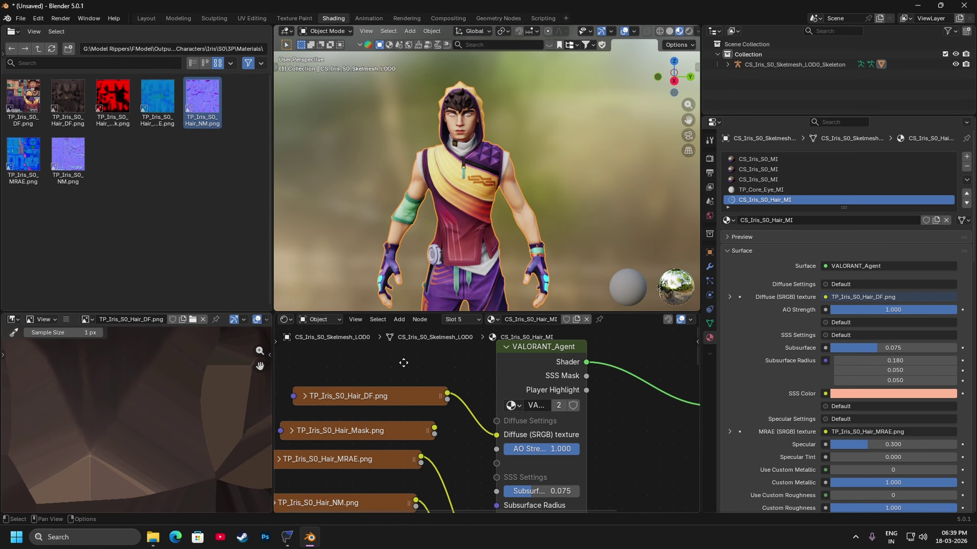
pyautogui.scroll(-2, 424, 374)
pyautogui.click(422, 431)
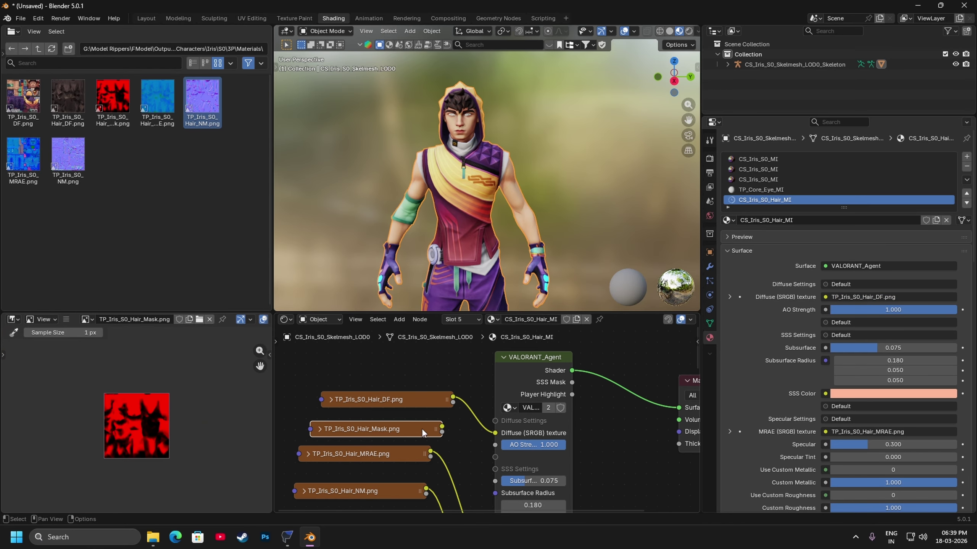
pyautogui.scroll(8, 485, 100)
pyautogui.moveTo(453, 124); pyautogui.dragTo(471, 126)
pyautogui.moveTo(688, 120); pyautogui.dragTo(740, 257)
pyautogui.moveTo(462, 154); pyautogui.dragTo(604, 142)
pyautogui.scroll(-3, 479, 120)
pyautogui.scroll(-6, 604, 142)
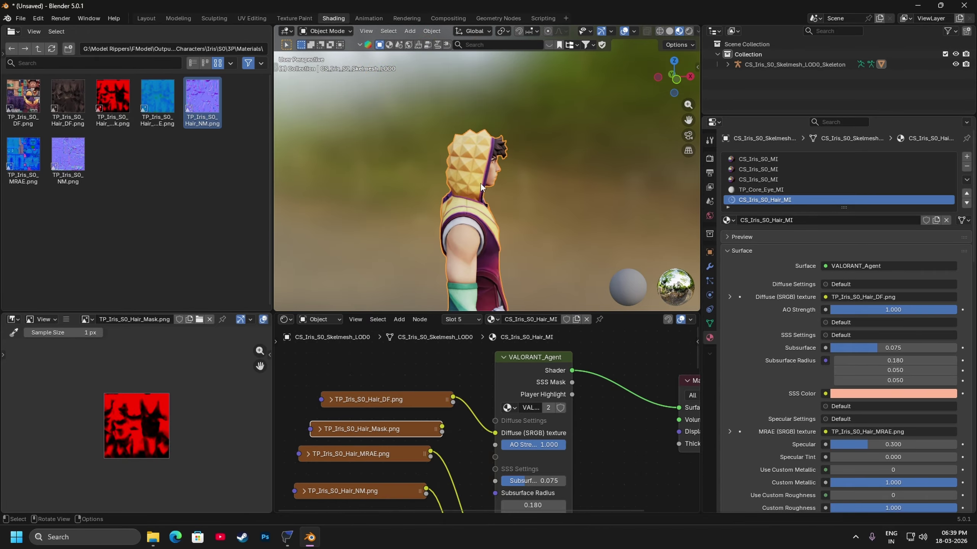
pyautogui.moveTo(481, 183); pyautogui.dragTo(388, 185)
pyautogui.scroll(6, 473, 147)
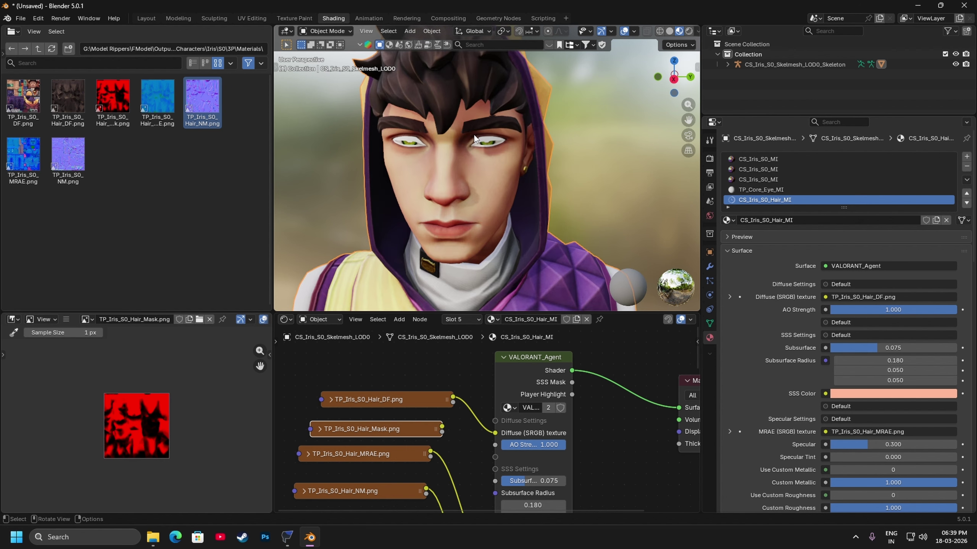
pyautogui.moveTo(474, 134); pyautogui.dragTo(461, 128)
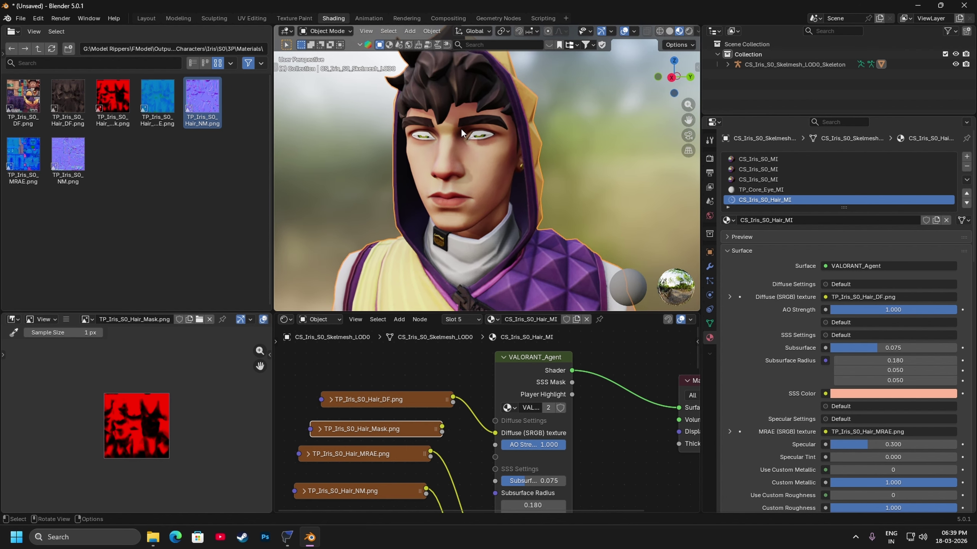
# Step: Select the TP_Core_Eye_MI material slot, then switch to FModel and show the Characters folder tree
pyautogui.click(787, 188)
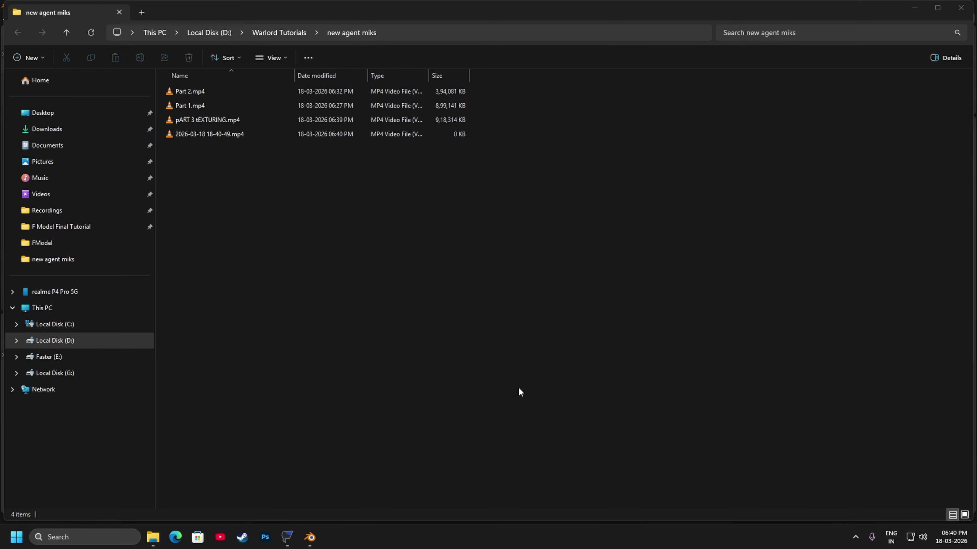
pyautogui.moveTo(287, 536)
pyautogui.click(329, 507)
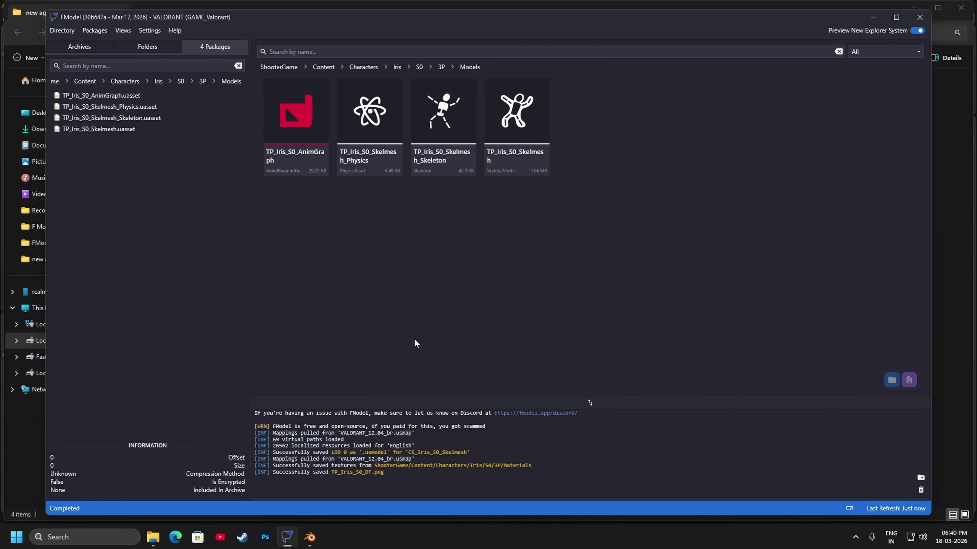
pyautogui.click(157, 43)
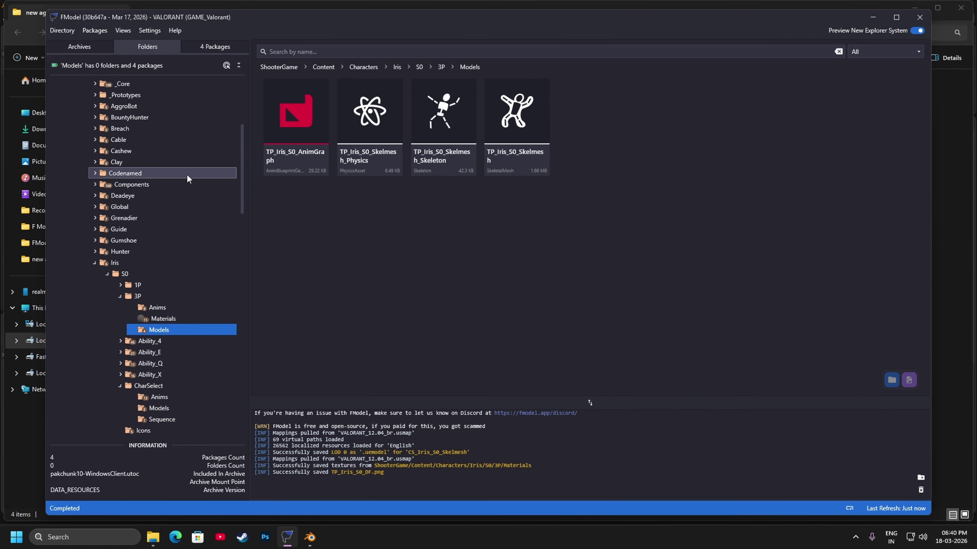
pyautogui.scroll(4, 133, 268)
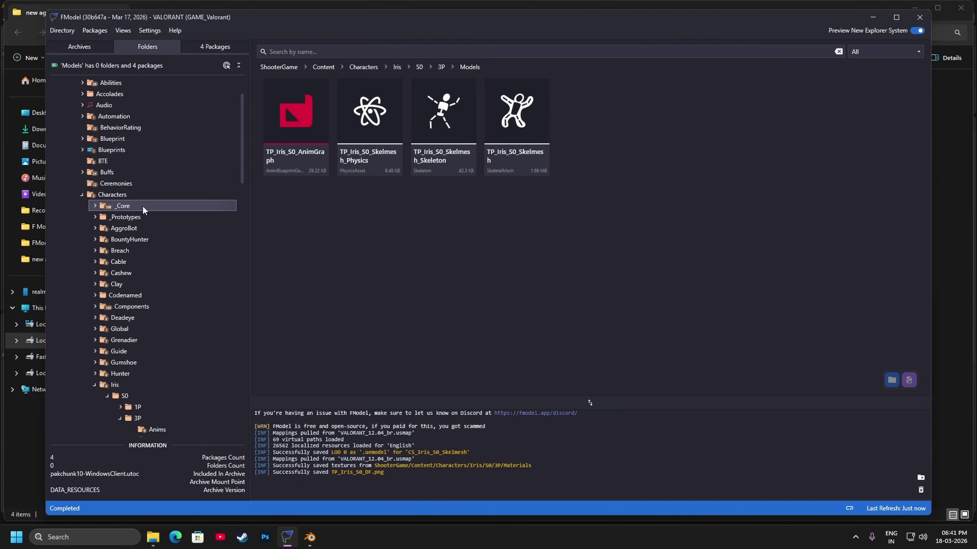
# Step: Open the Characters/_Core/3P/Materials folder and select the TP_Core_Eye_DF texture
pyautogui.click(96, 205)
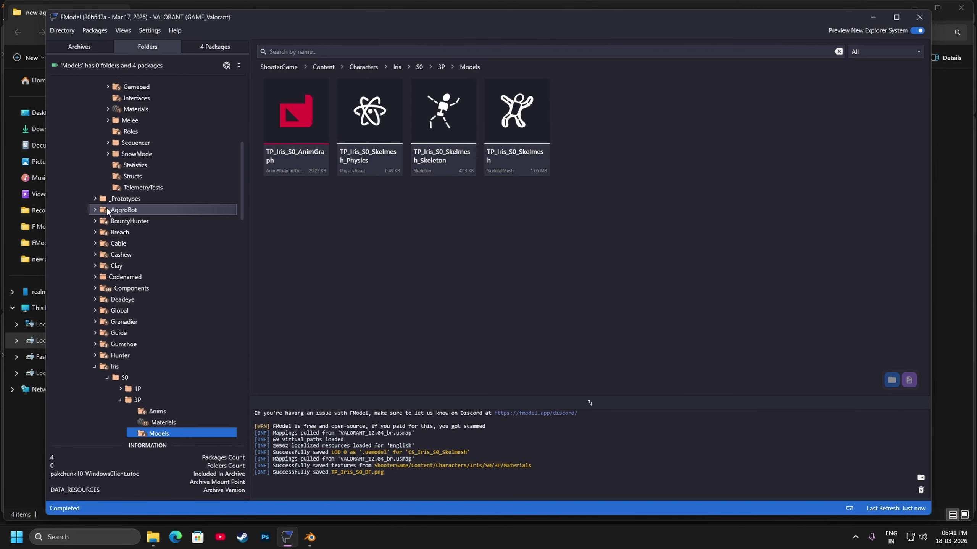
pyautogui.scroll(6, 180, 225)
pyautogui.click(118, 168)
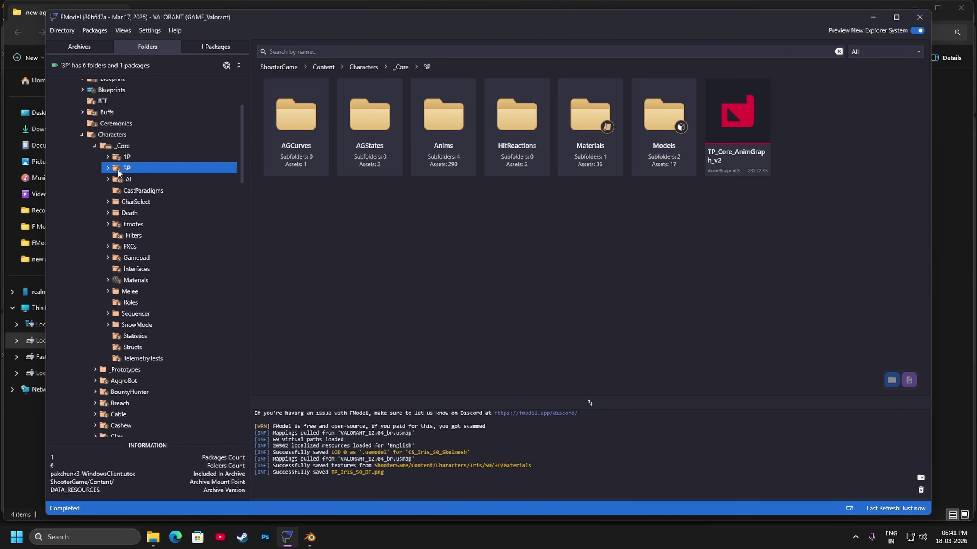
pyautogui.click(108, 170)
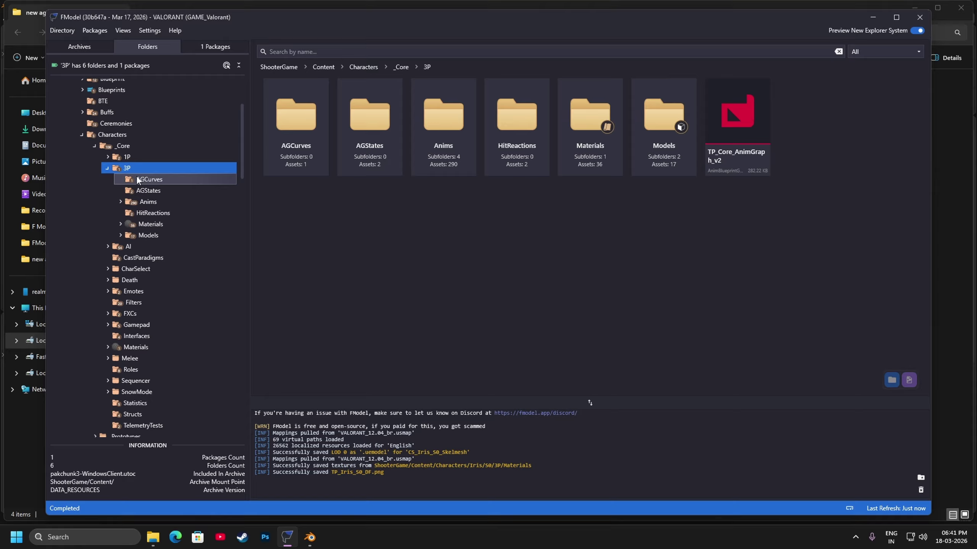
pyautogui.click(164, 227)
pyautogui.scroll(-5, 501, 205)
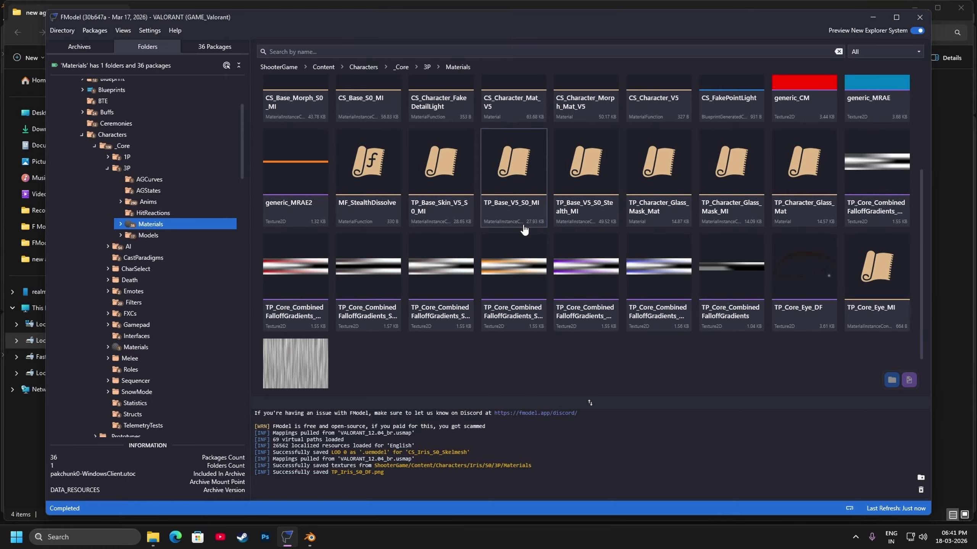
pyautogui.scroll(5, 653, 212)
pyautogui.scroll(-5, 731, 293)
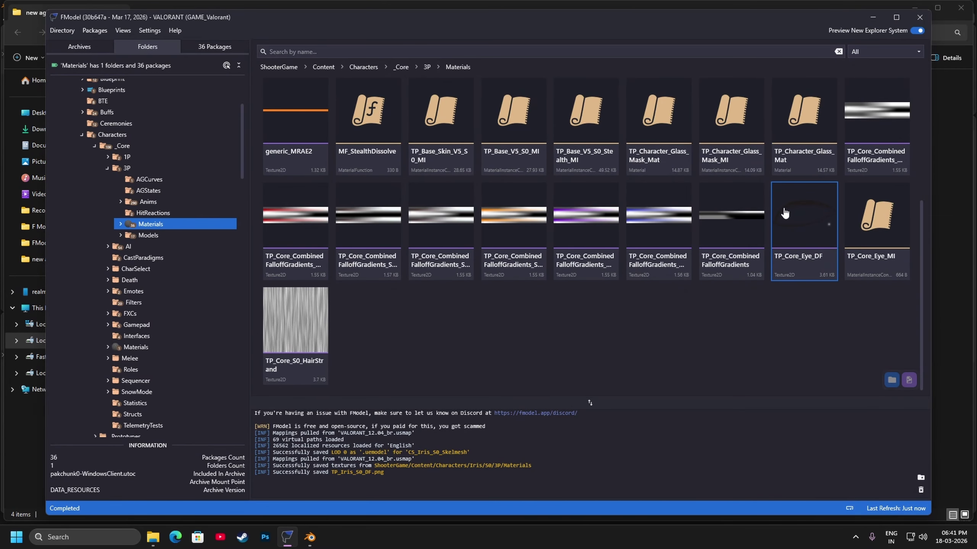
# Step: Save the TP_Core_Eye_DF texture and open the folder that contains the exported PNG
pyautogui.rightClick(799, 218)
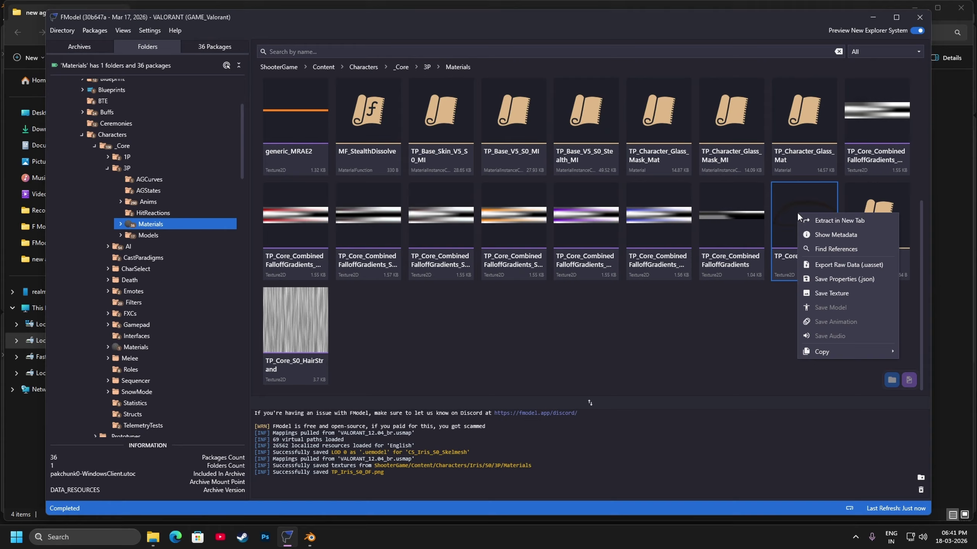
pyautogui.click(844, 296)
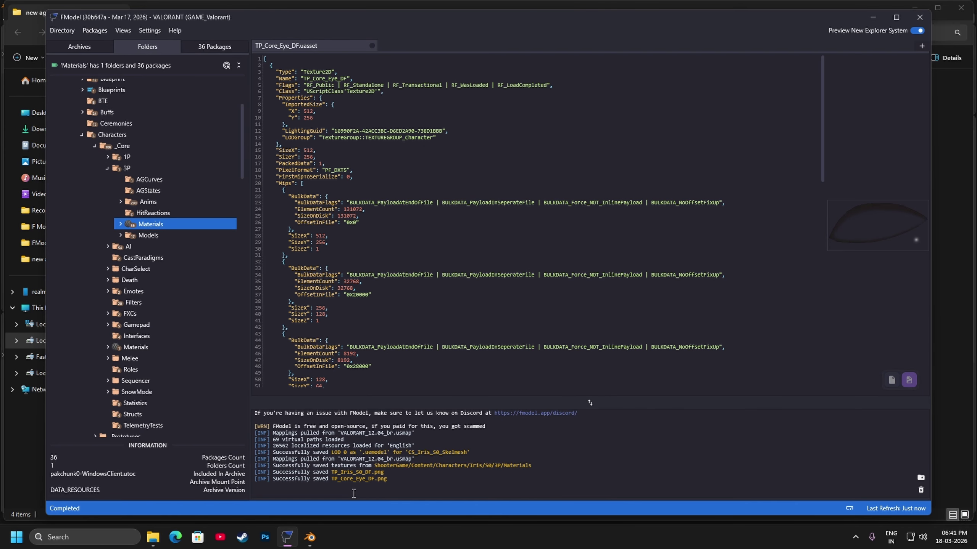
pyautogui.click(357, 479)
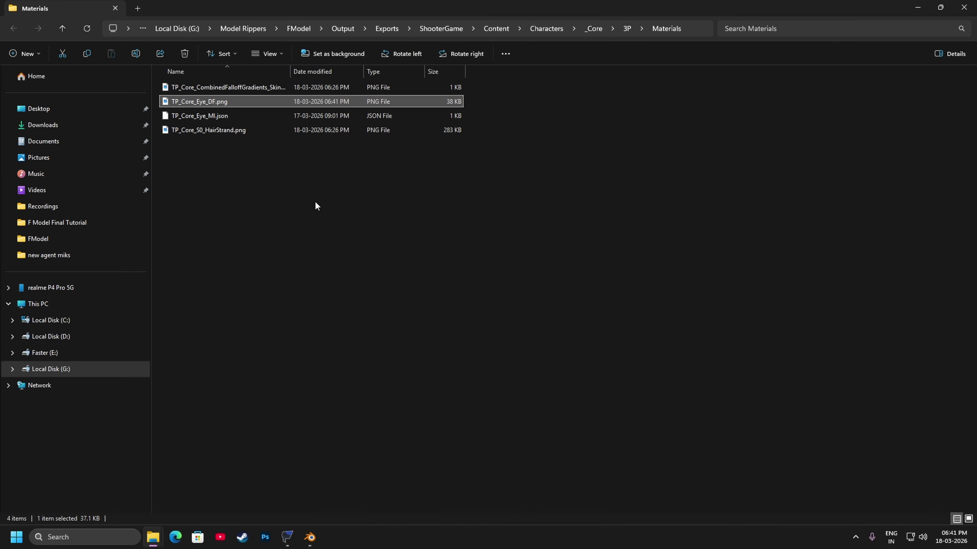
# Step: Bring TP_Core_Eye_DF.png from the export folder into Blender as an image texture node beside the eye material's Principled BSDF
pyautogui.moveTo(215, 102); pyautogui.dragTo(469, 396)
pyautogui.moveTo(463, 396); pyautogui.dragTo(373, 401)
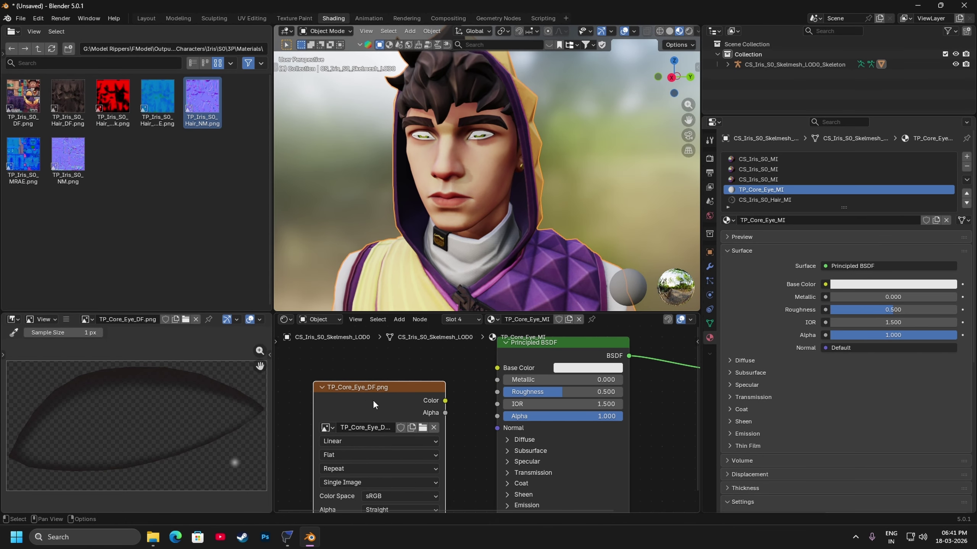
pyautogui.scroll(-1, 372, 400)
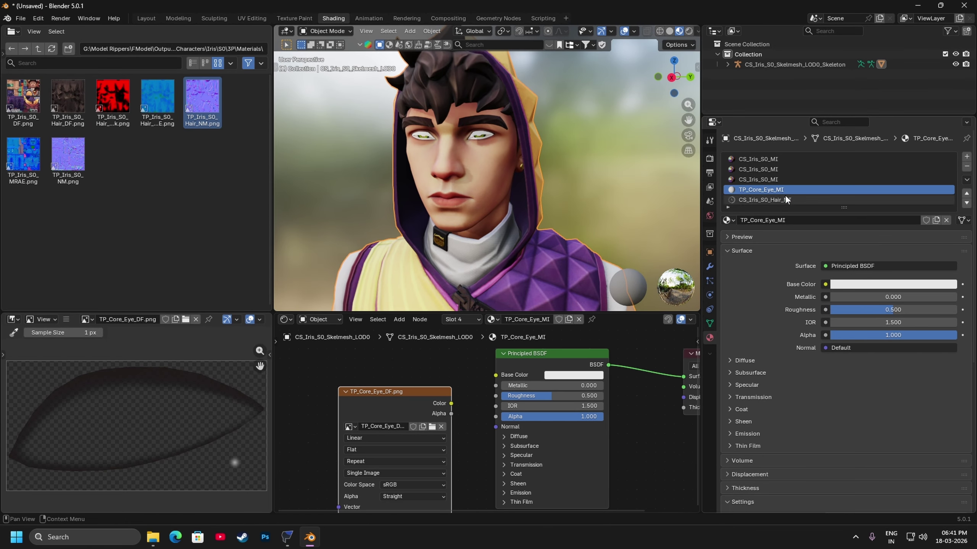
# Step: Look at the node setups of the hair and third CS_Iris_S0_MI material slots, returning to TP_Core_Eye_MI
pyautogui.click(773, 200)
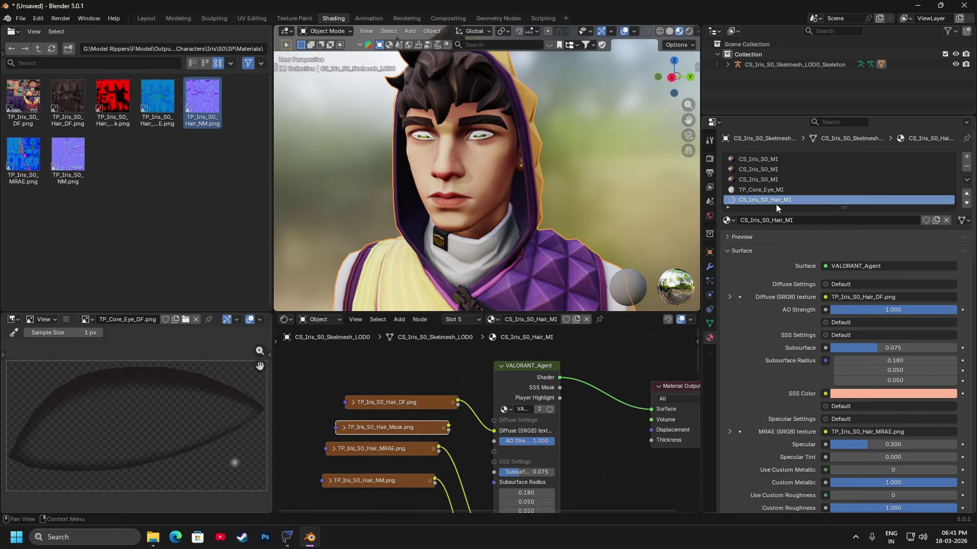
pyautogui.click(774, 179)
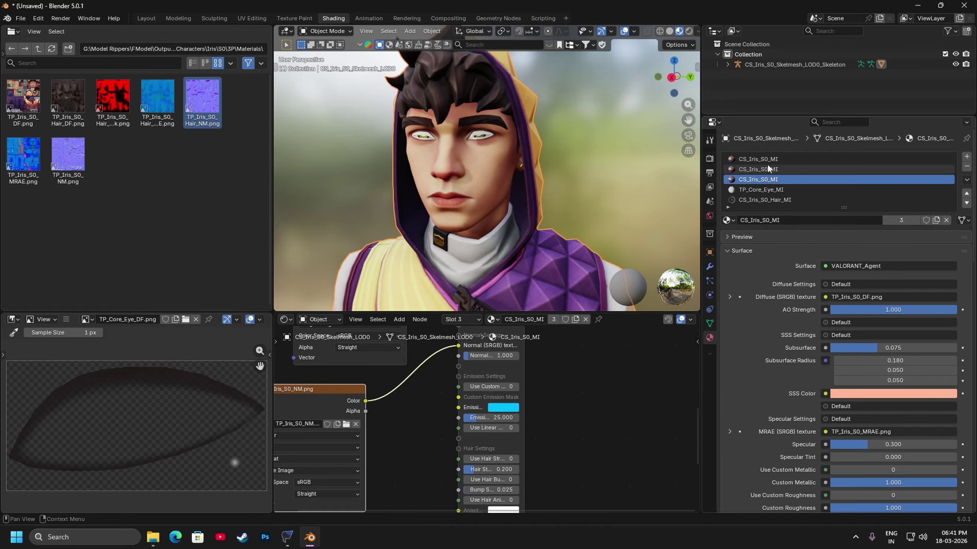
pyautogui.click(771, 190)
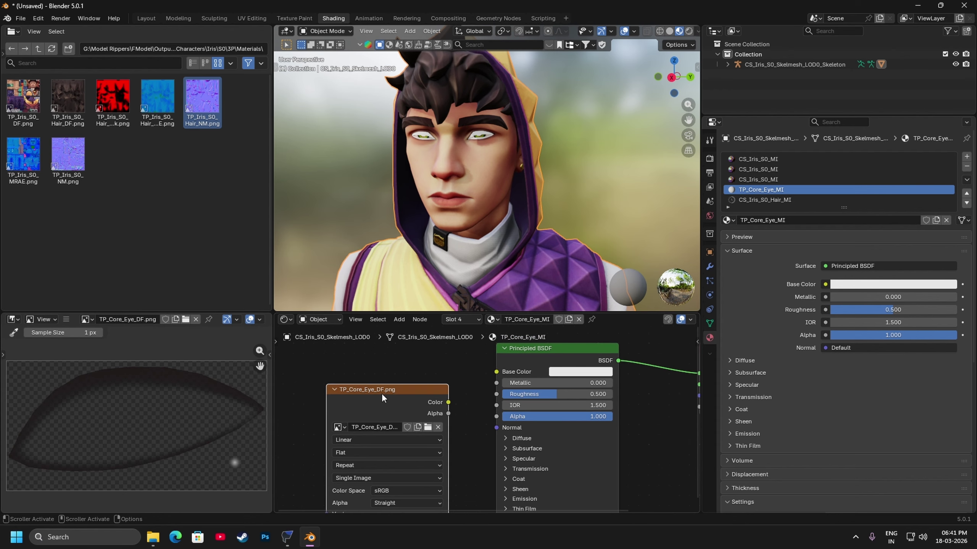
# Step: Enlarge the shader editor and arrange the eye texture node beside the Principled BSDF with space between them
pyautogui.moveTo(382, 393); pyautogui.dragTo(359, 389)
pyautogui.click(553, 356)
pyautogui.moveTo(553, 356); pyautogui.dragTo(549, 368)
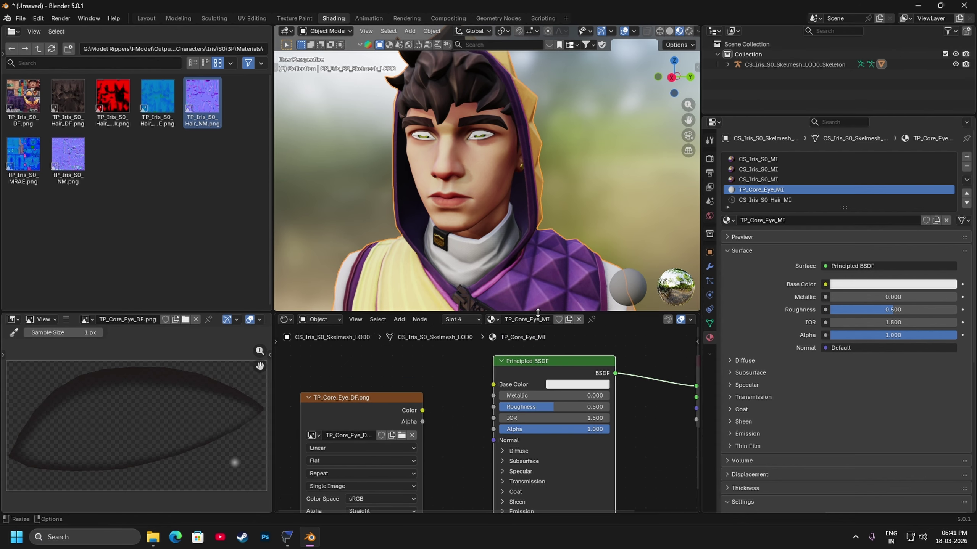
pyautogui.moveTo(538, 313); pyautogui.dragTo(538, 230)
pyautogui.moveTo(701, 293); pyautogui.dragTo(814, 294)
pyautogui.scroll(-4, 499, 172)
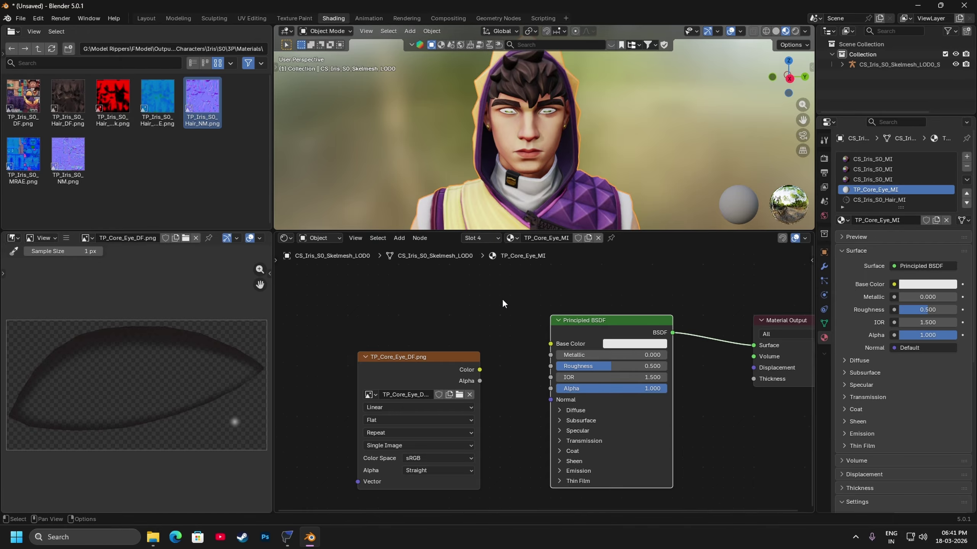
pyautogui.scroll(1, 502, 303)
pyautogui.moveTo(405, 353); pyautogui.dragTo(382, 332)
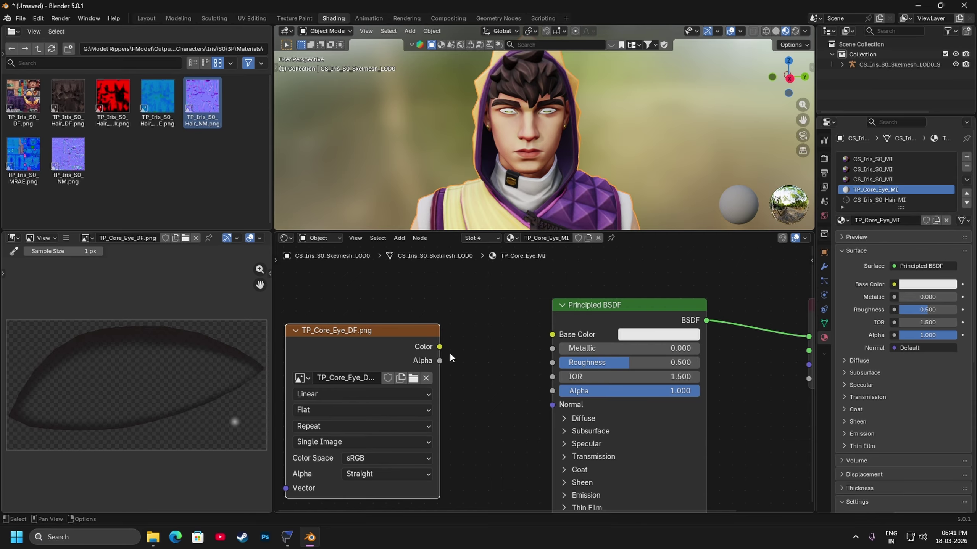
# Step: Connect the eye texture's Color output to the Principled BSDF's Base Color and check the eyes up close
pyautogui.moveTo(440, 347); pyautogui.dragTo(545, 332)
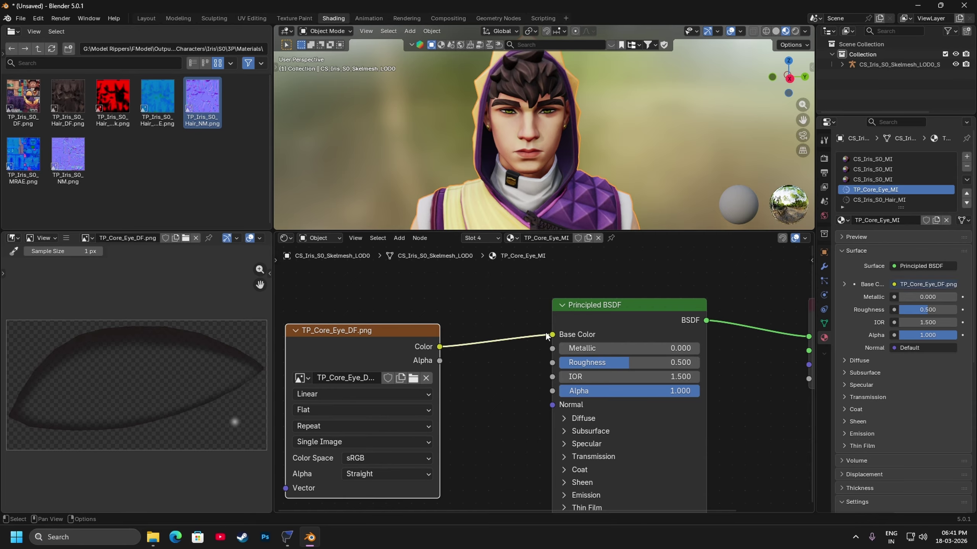
pyautogui.scroll(3, 515, 197)
pyautogui.scroll(2, 518, 194)
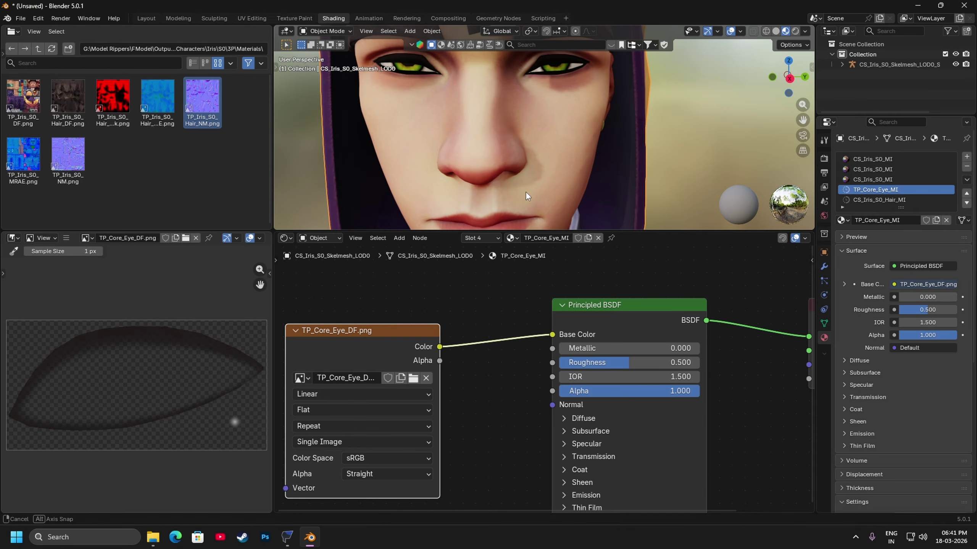
pyautogui.scroll(-1, 488, 314)
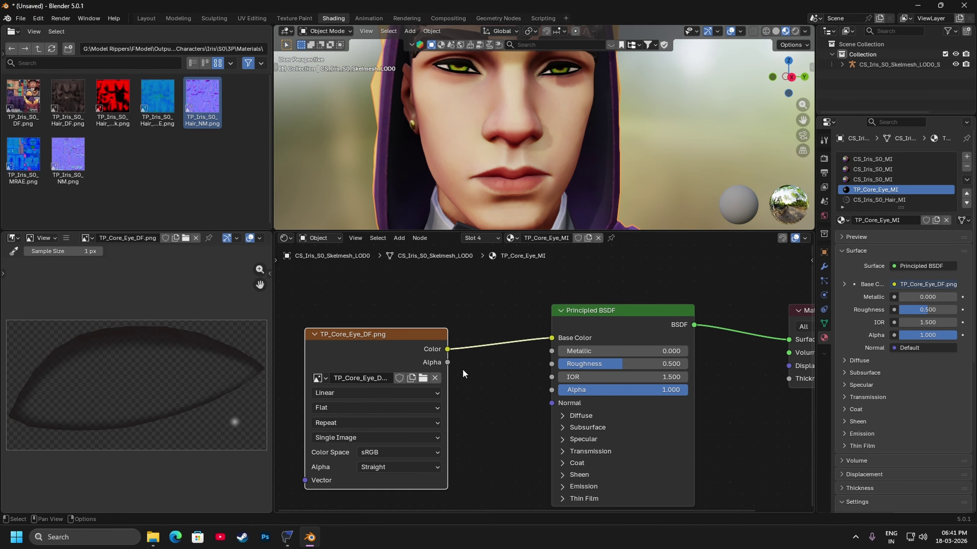
# Step: Connect the eye texture's Alpha output to the Principled BSDF's Alpha input and inspect the eyes up close
pyautogui.moveTo(448, 363); pyautogui.dragTo(546, 391)
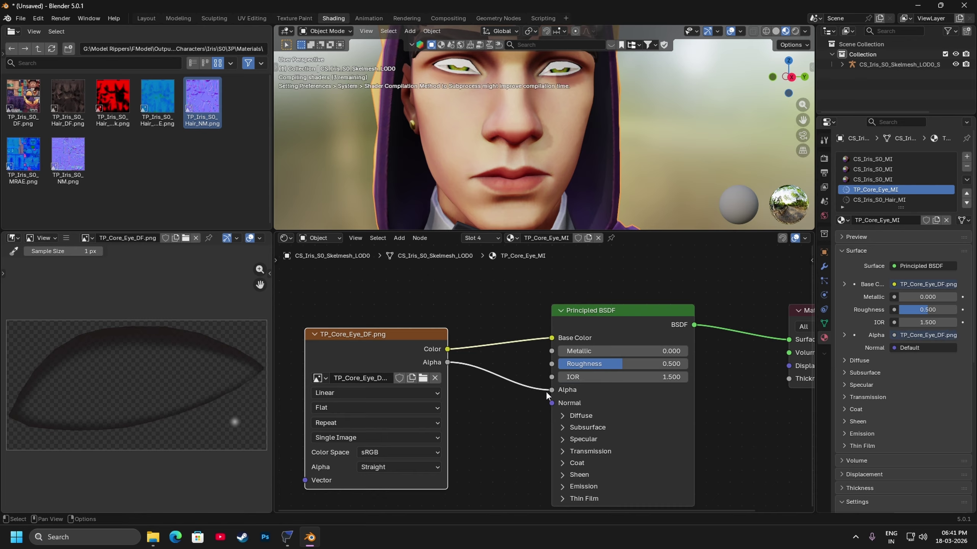
pyautogui.scroll(-2, 513, 211)
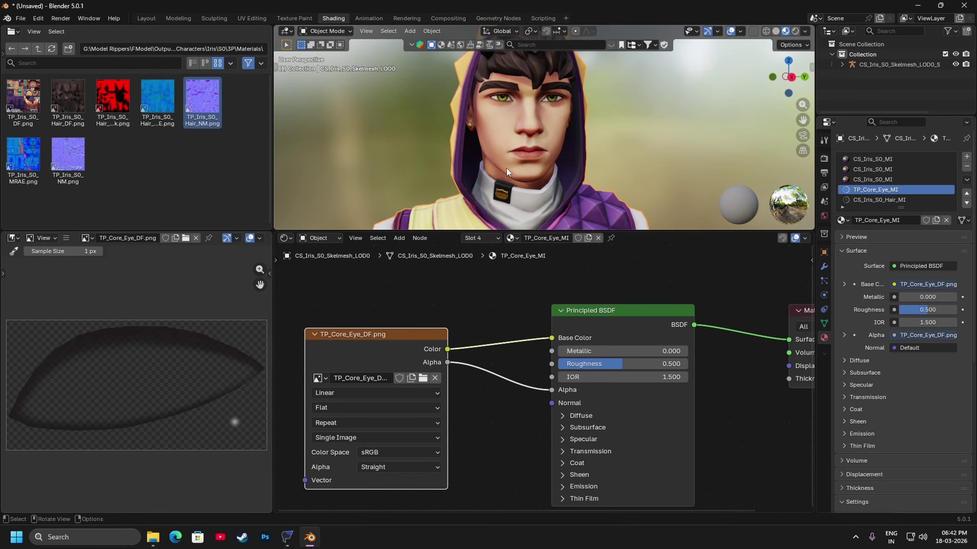
pyautogui.scroll(5, 507, 169)
pyautogui.moveTo(509, 170)
pyautogui.mouseDown()
pyautogui.moveTo(459, 178)
pyautogui.moveTo(506, 174)
pyautogui.mouseUp()
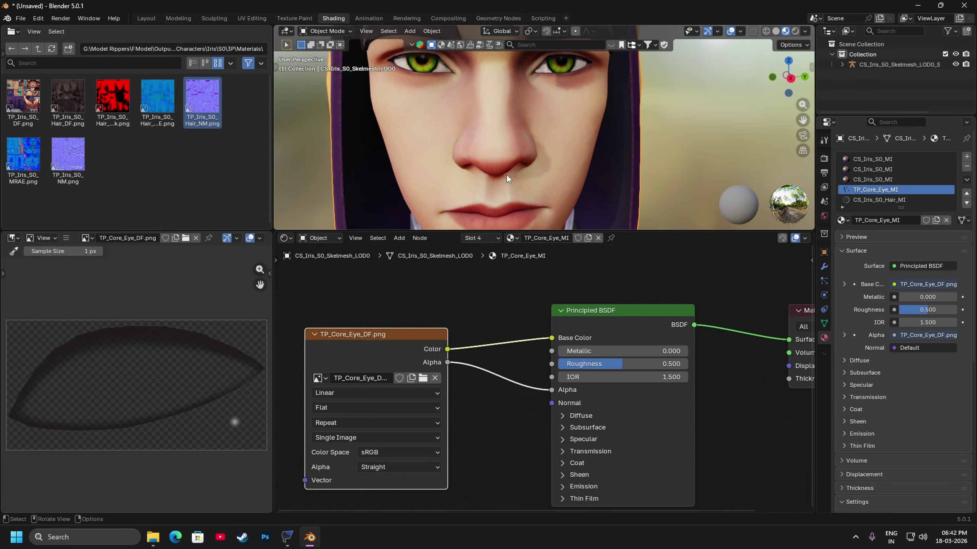
# Step: Set the eye material's Metallic to 0.509 and review the textured character from near and far
pyautogui.moveTo(590, 351)
pyautogui.mouseDown()
pyautogui.moveTo(654, 351)
pyautogui.moveTo(623, 351)
pyautogui.mouseUp()
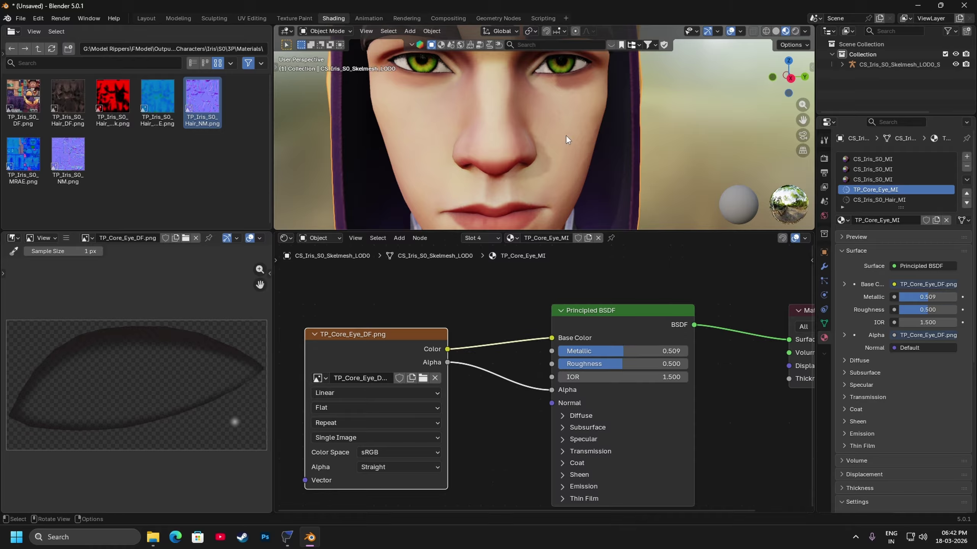
pyautogui.scroll(-5, 571, 68)
pyautogui.scroll(-3, 607, 161)
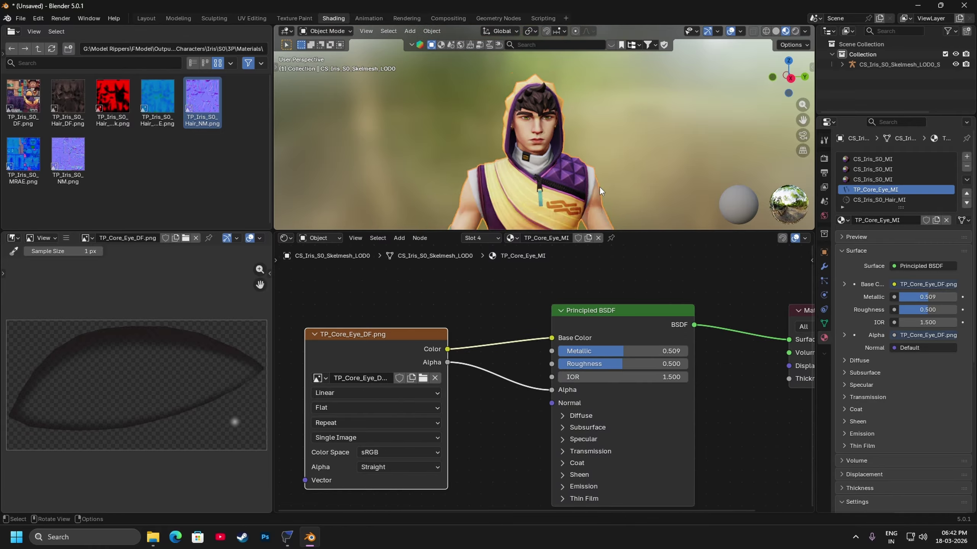
pyautogui.scroll(5, 599, 186)
pyautogui.moveTo(596, 198)
pyautogui.mouseDown()
pyautogui.moveTo(492, 213)
pyautogui.moveTo(590, 195)
pyautogui.mouseUp()
pyautogui.scroll(-11, 591, 193)
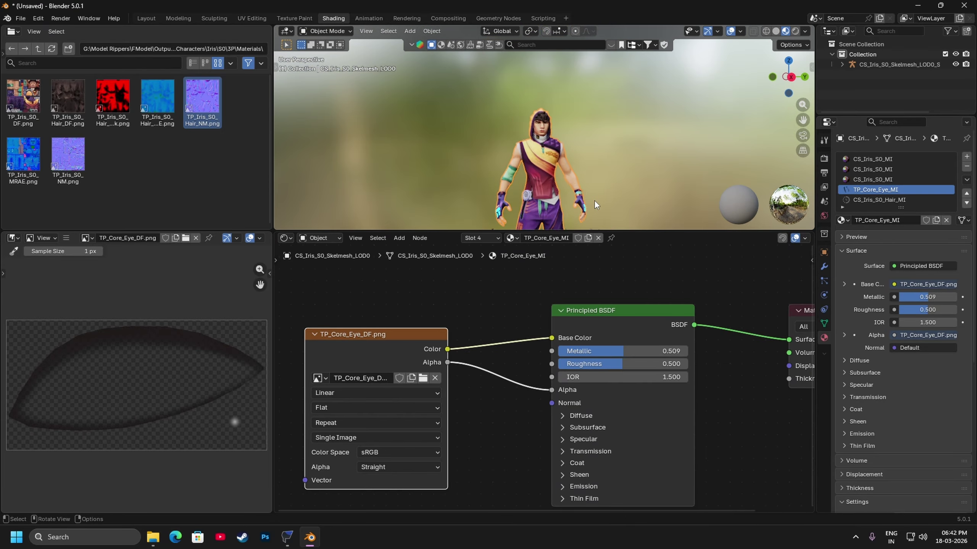
pyautogui.scroll(6, 593, 200)
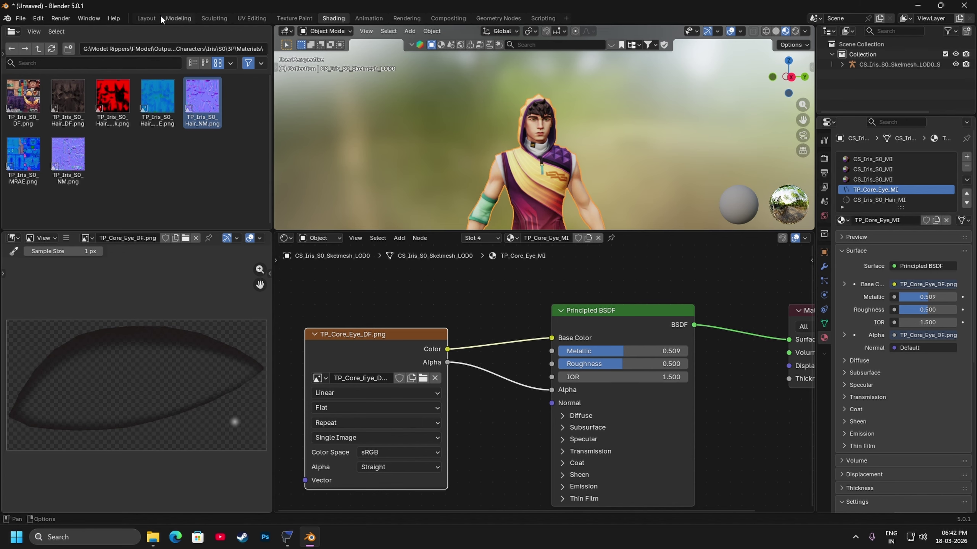
# Step: Switch to the Layout workspace, widen the 3D viewport and view the selected character mesh in Material Preview shading
pyautogui.click(148, 18)
pyautogui.moveTo(382, 221); pyautogui.dragTo(748, 221)
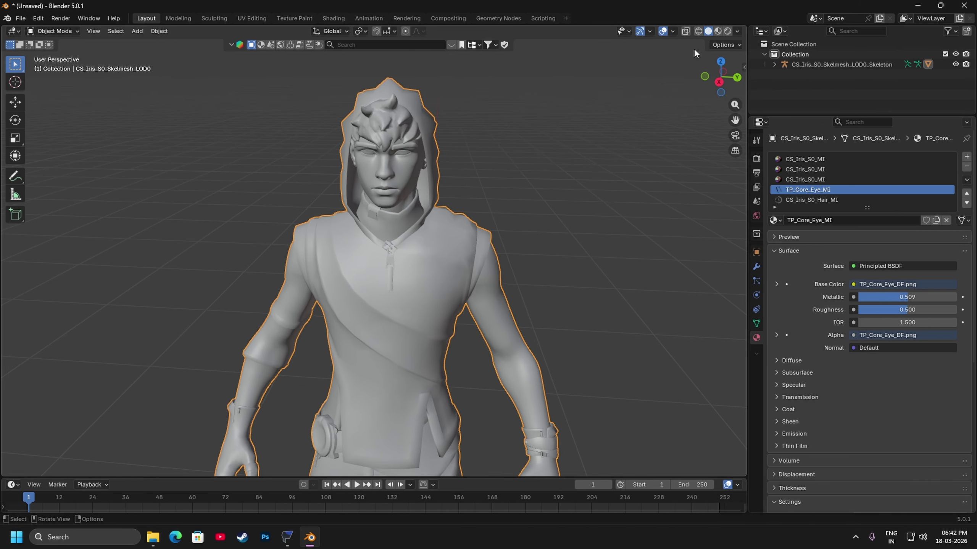
pyautogui.click(718, 31)
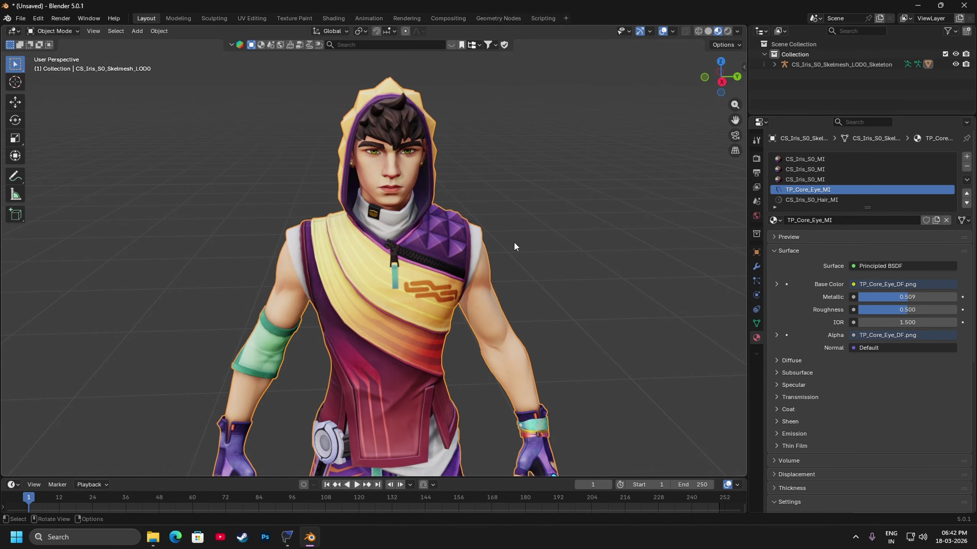
pyautogui.click(390, 245)
pyautogui.scroll(1, 385, 245)
pyautogui.moveTo(385, 246); pyautogui.dragTo(384, 253)
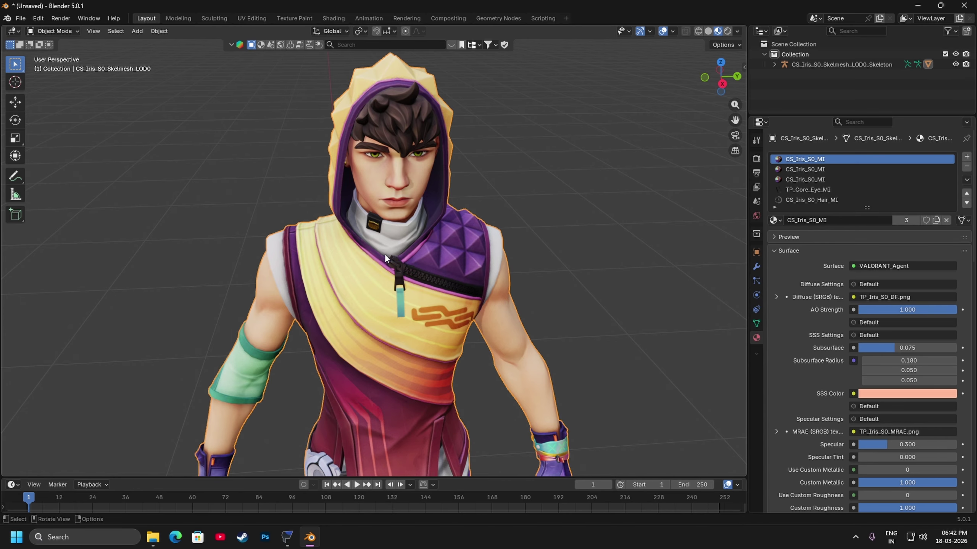
pyautogui.scroll(-1, 479, 210)
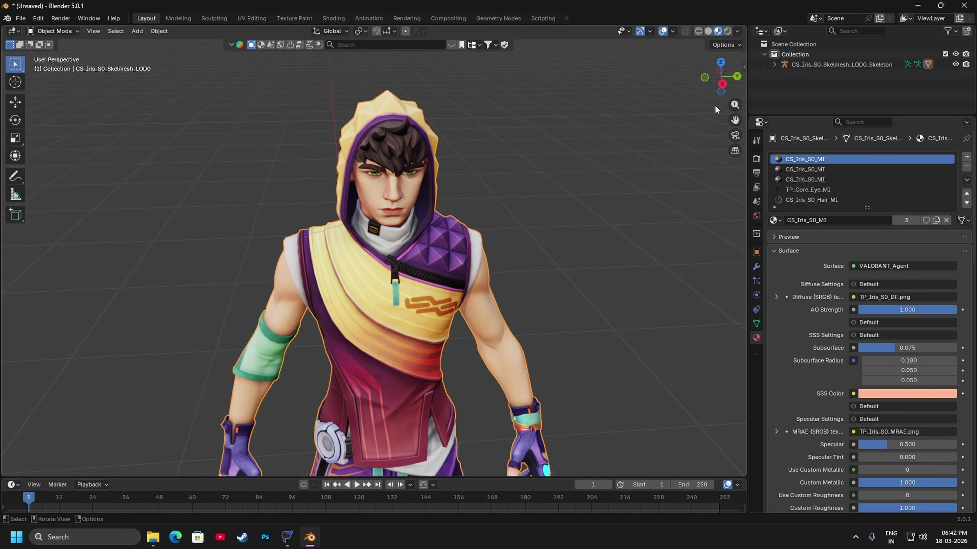
# Step: Turn on the Bones viewport overlay and select the character's skeleton armature
pyautogui.click(737, 31)
pyautogui.click(673, 31)
pyautogui.click(679, 154)
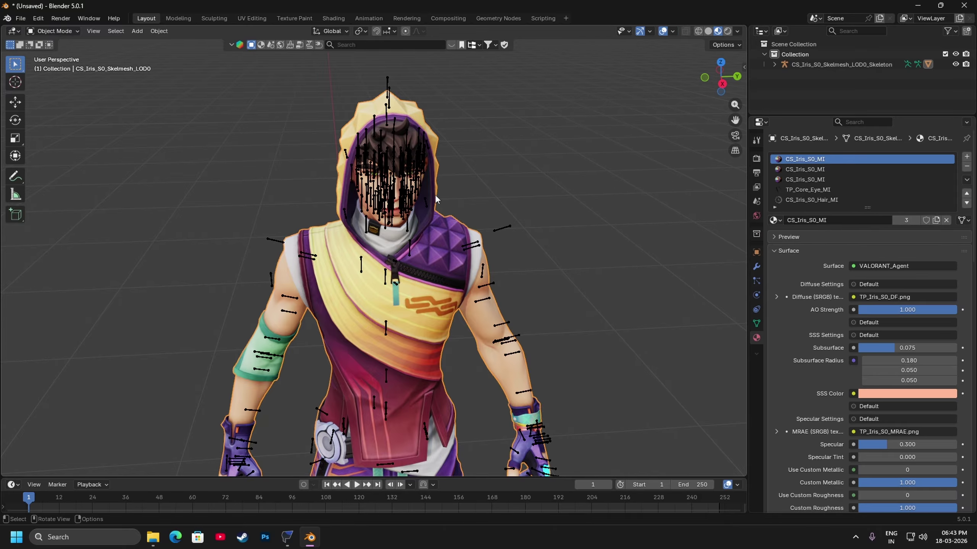
pyautogui.click(410, 205)
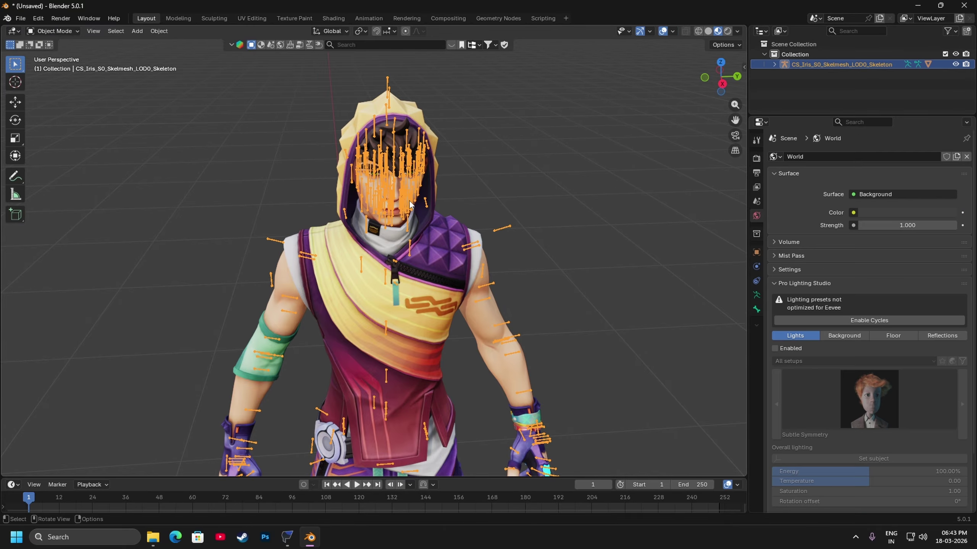
pyautogui.scroll(-4, 406, 198)
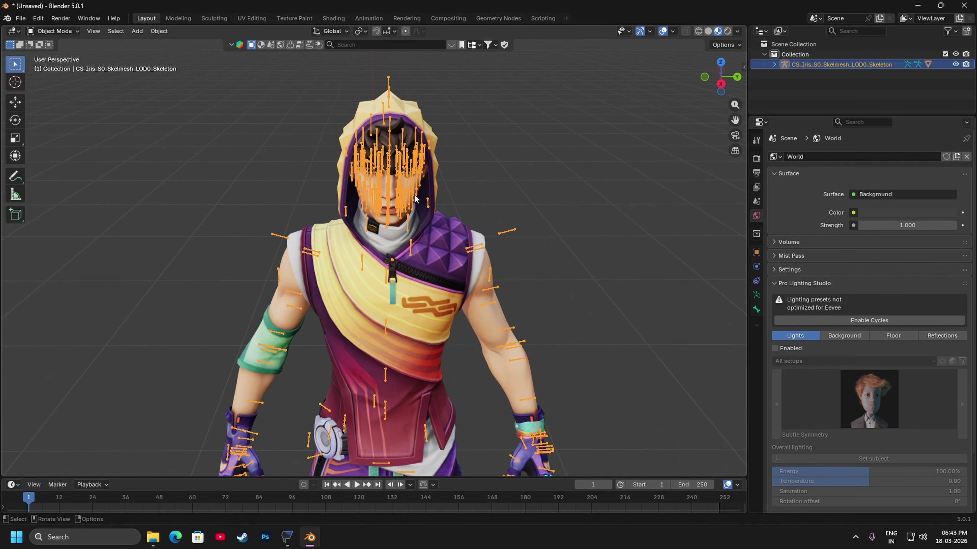
pyautogui.scroll(6, 379, 235)
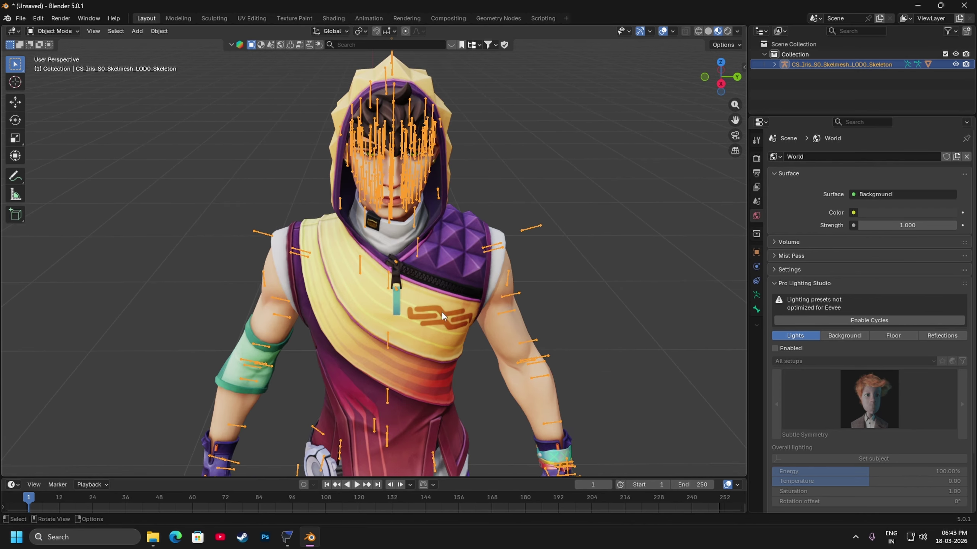
# Step: Switch to FModel, open the Anims folder under Iris > S0 > CharSelect and select the CS_Iris_S0_Shot_01 sequence
pyautogui.click(286, 537)
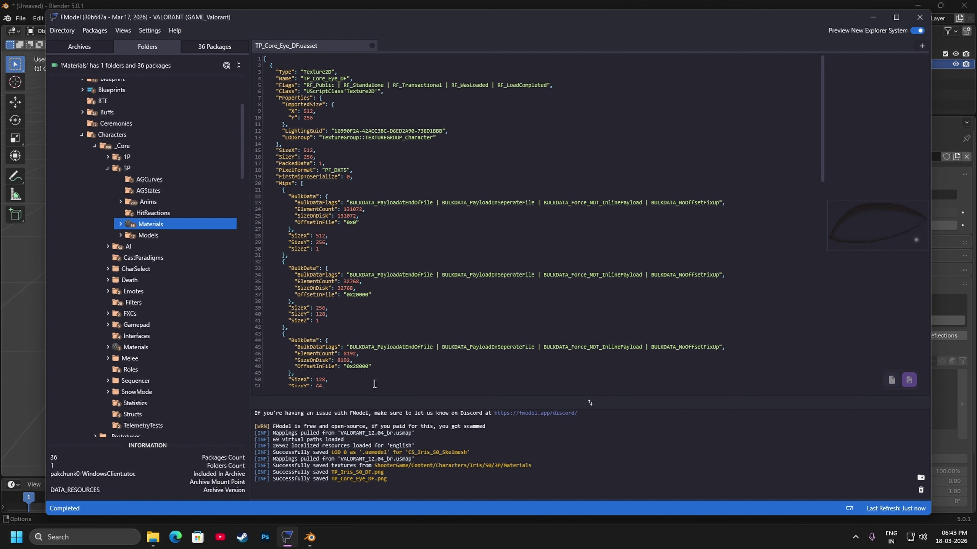
pyautogui.scroll(-5, 196, 264)
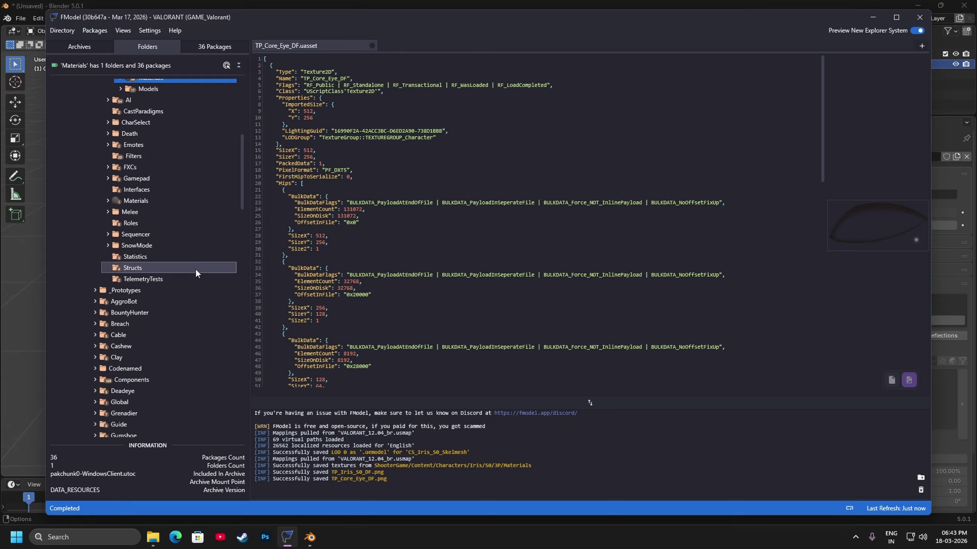
pyautogui.scroll(-8, 195, 269)
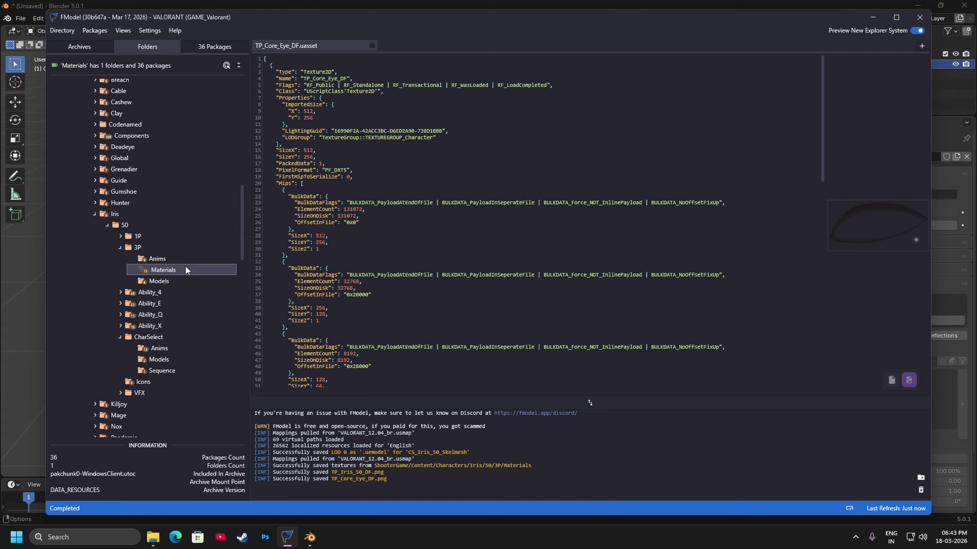
pyautogui.scroll(8, 120, 248)
pyautogui.scroll(5, 181, 256)
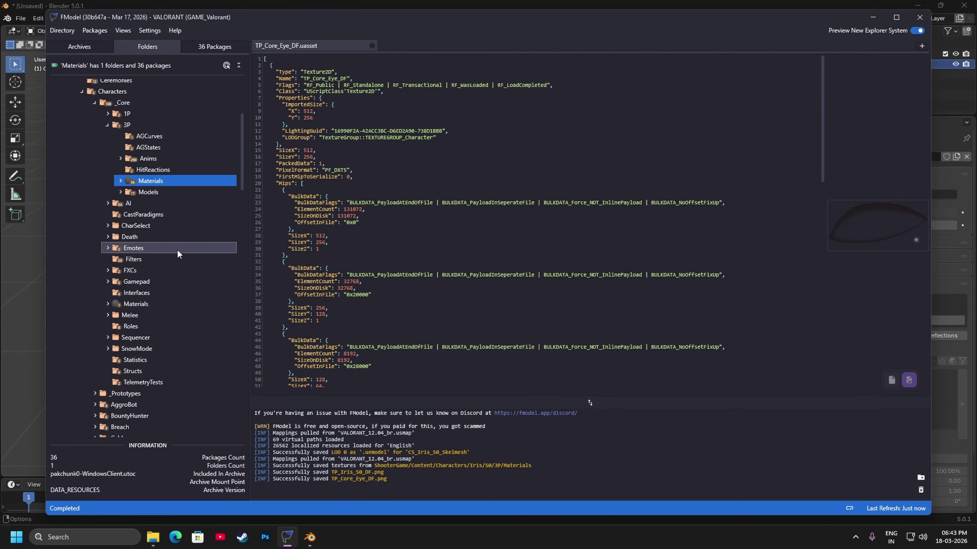
pyautogui.scroll(-4, 176, 254)
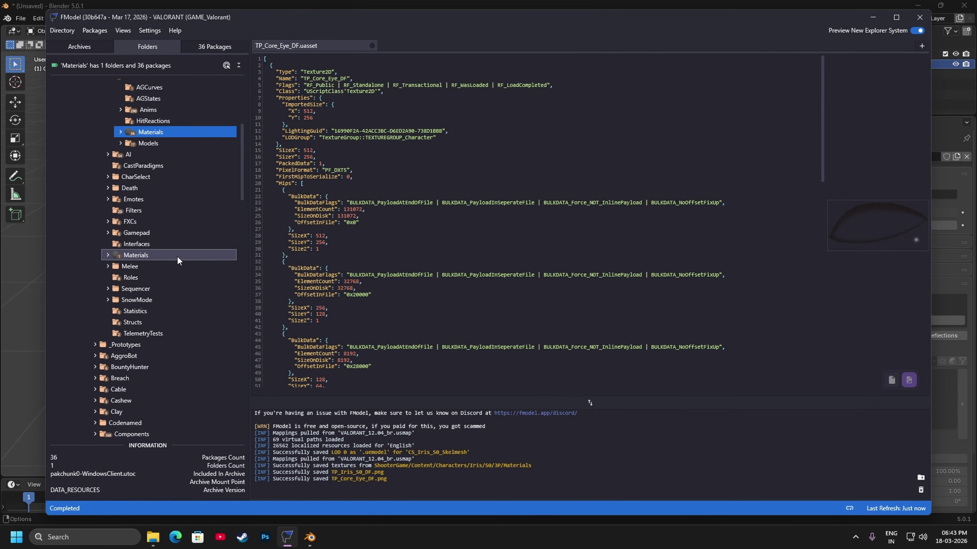
pyautogui.scroll(-10, 177, 256)
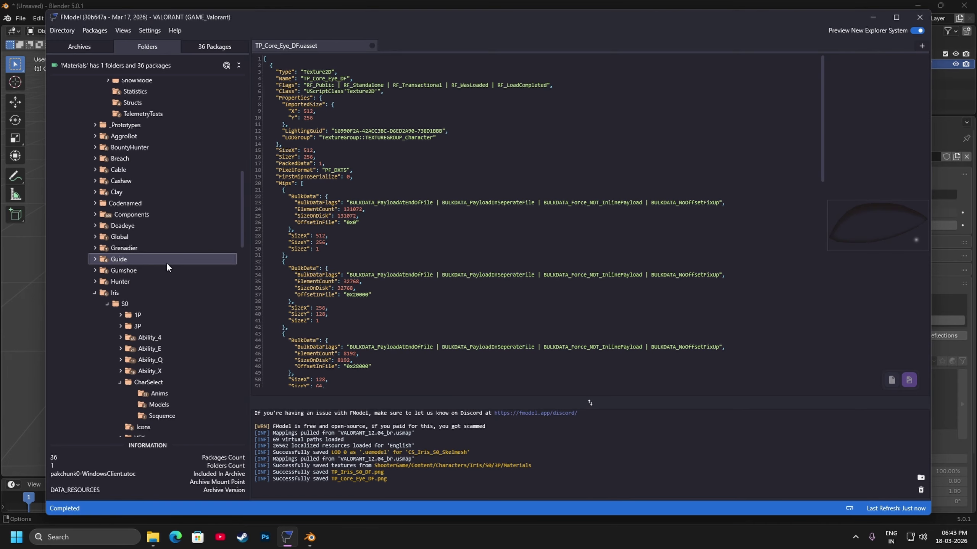
pyautogui.click(149, 260)
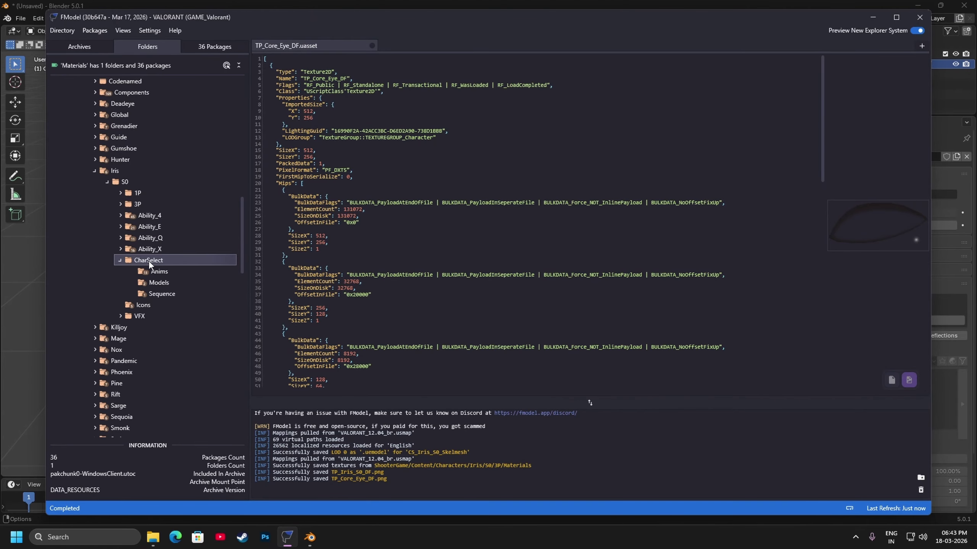
pyautogui.click(168, 273)
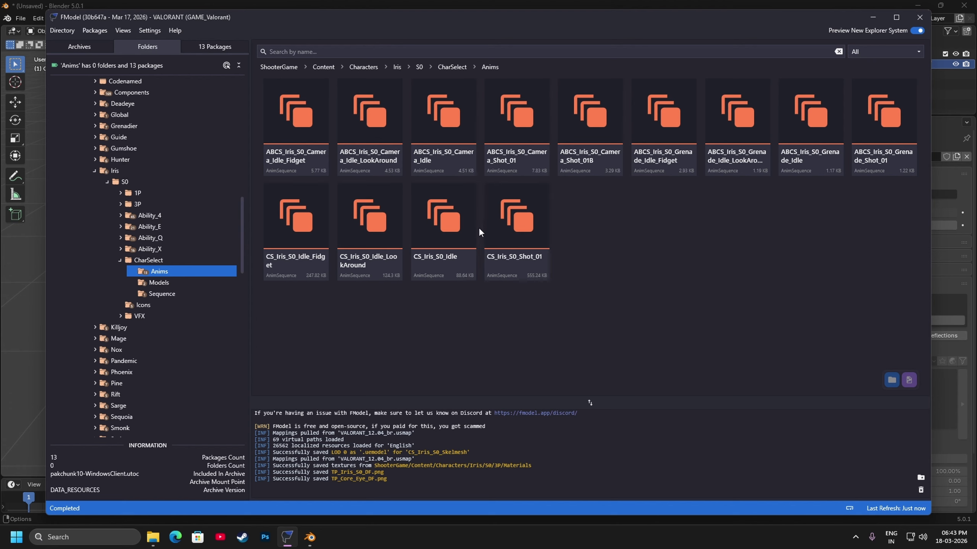
pyautogui.click(518, 231)
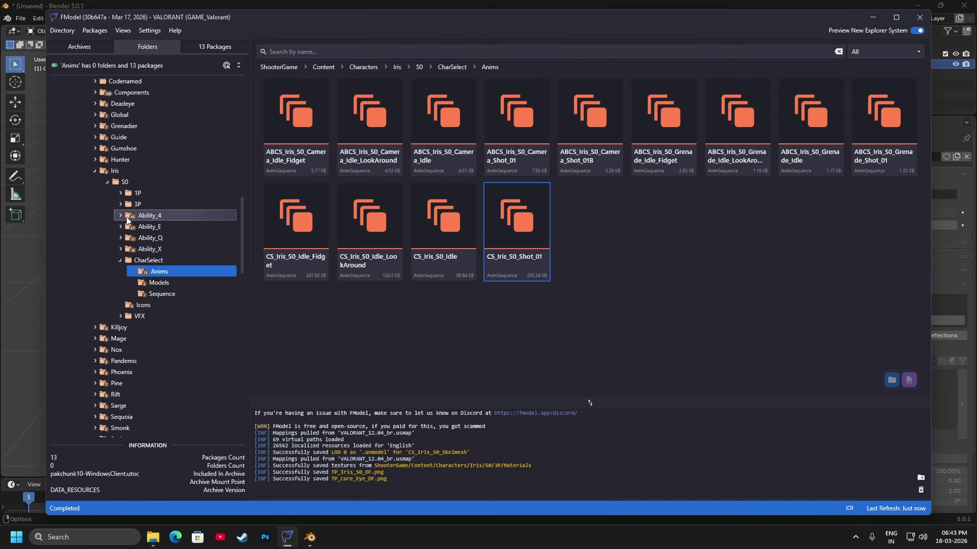
# Step: Check the animations in Iris's S0 > 3P > Anims folder and return to the CharSelect Anims folder
pyautogui.doubleClick(134, 202)
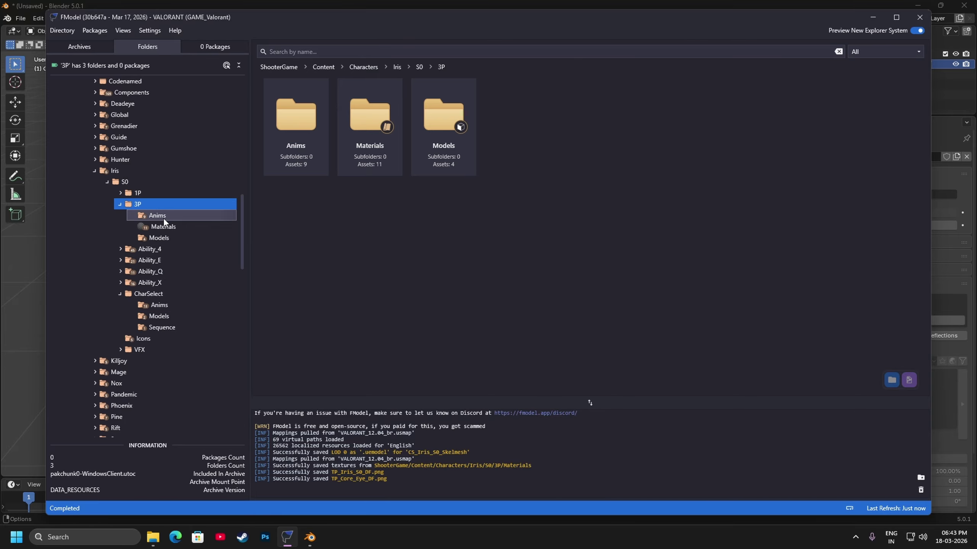
pyautogui.click(166, 217)
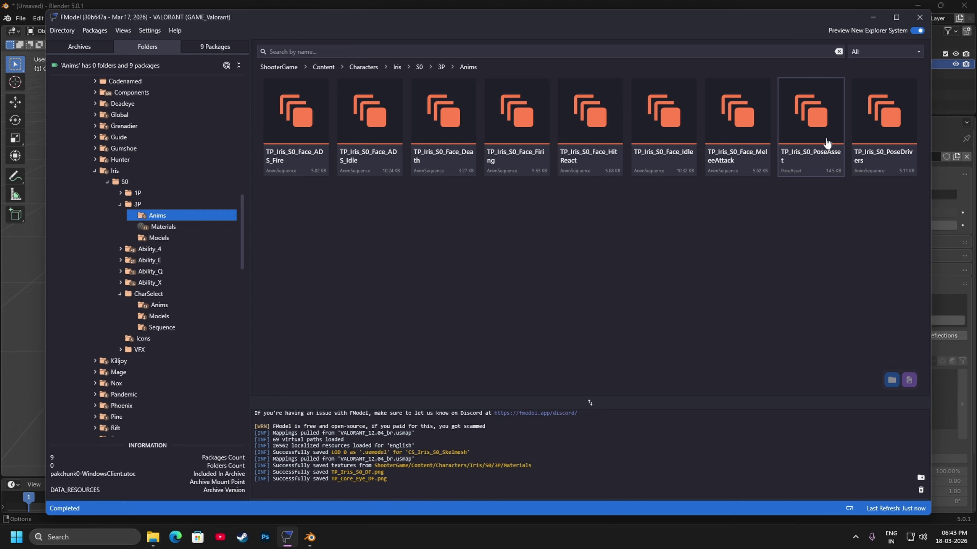
pyautogui.click(160, 293)
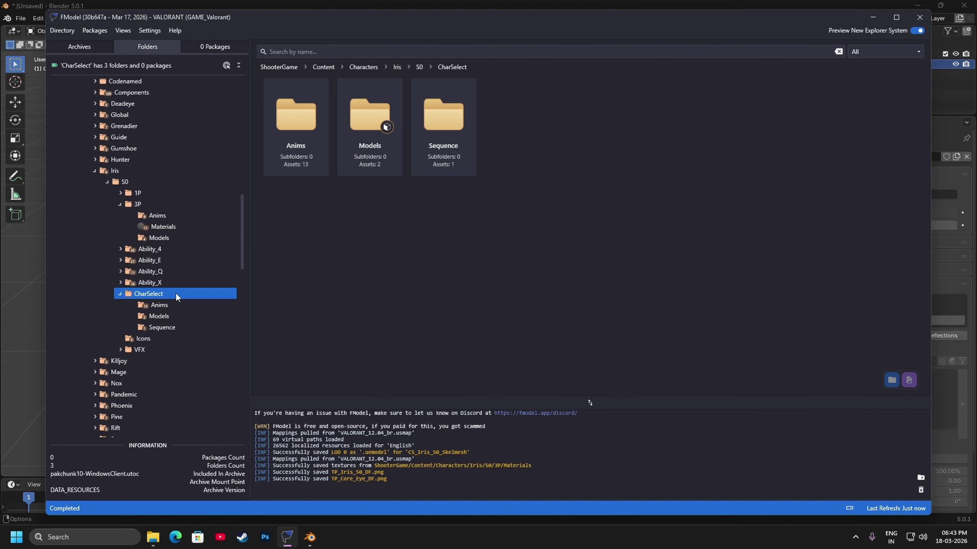
pyautogui.click(169, 304)
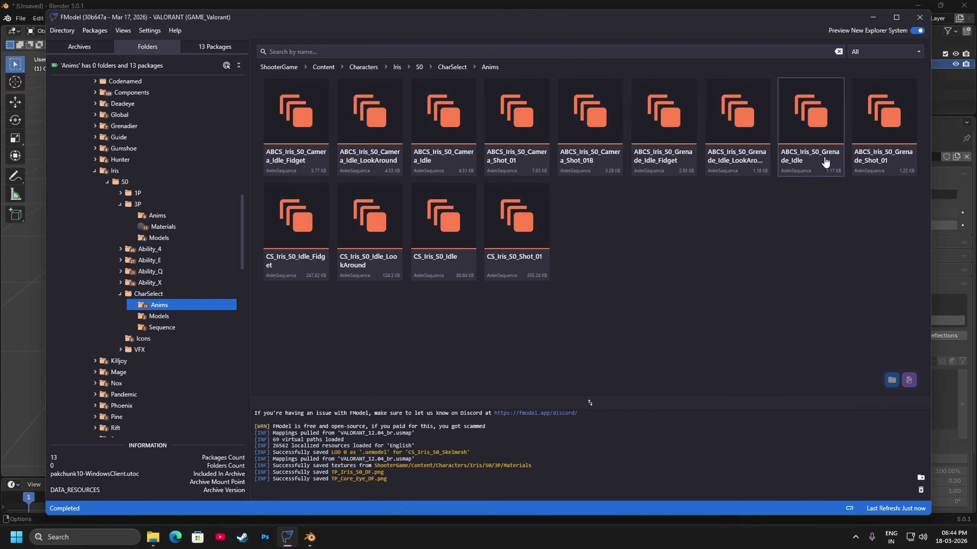
# Step: Export the CS_Iris_S0_Shot_01 sequence with Save Animation
pyautogui.click(517, 246)
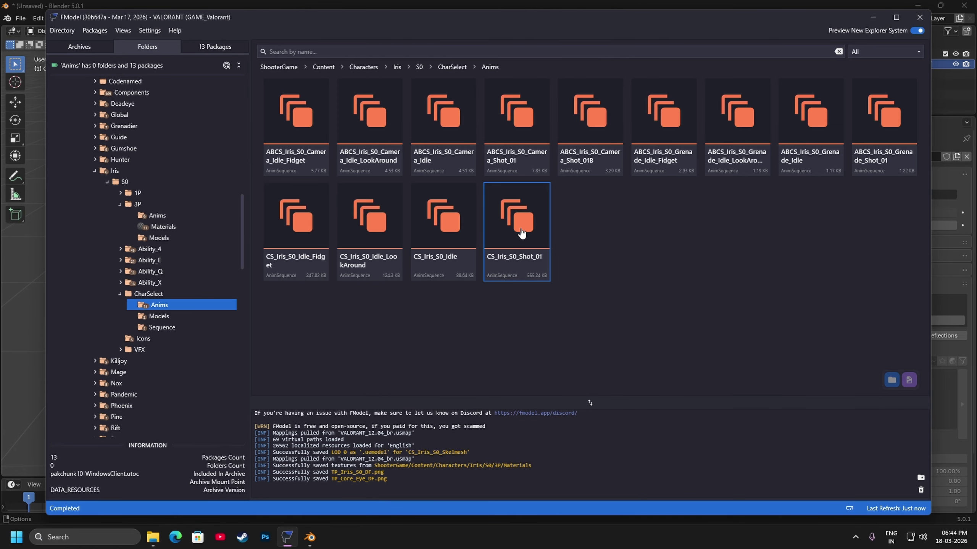
pyautogui.rightClick(520, 213)
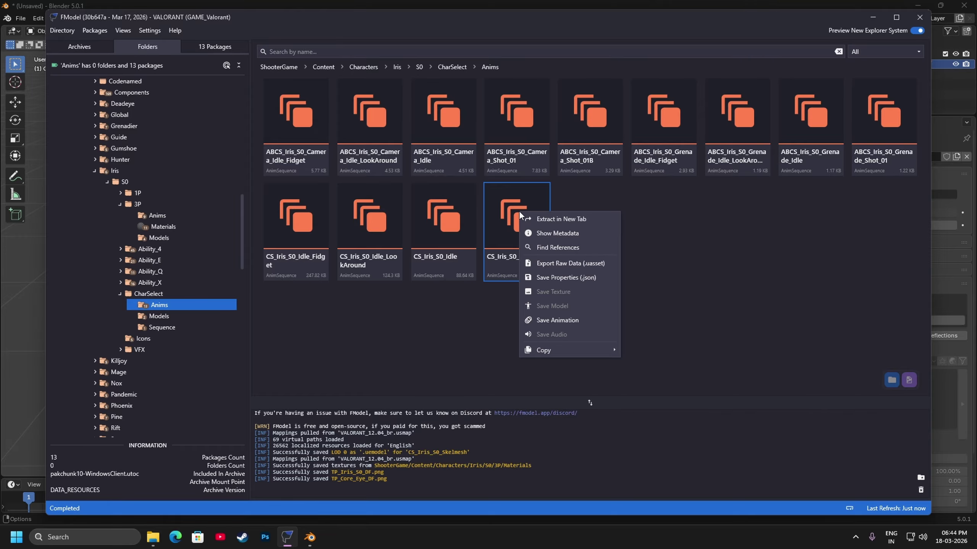
pyautogui.click(558, 322)
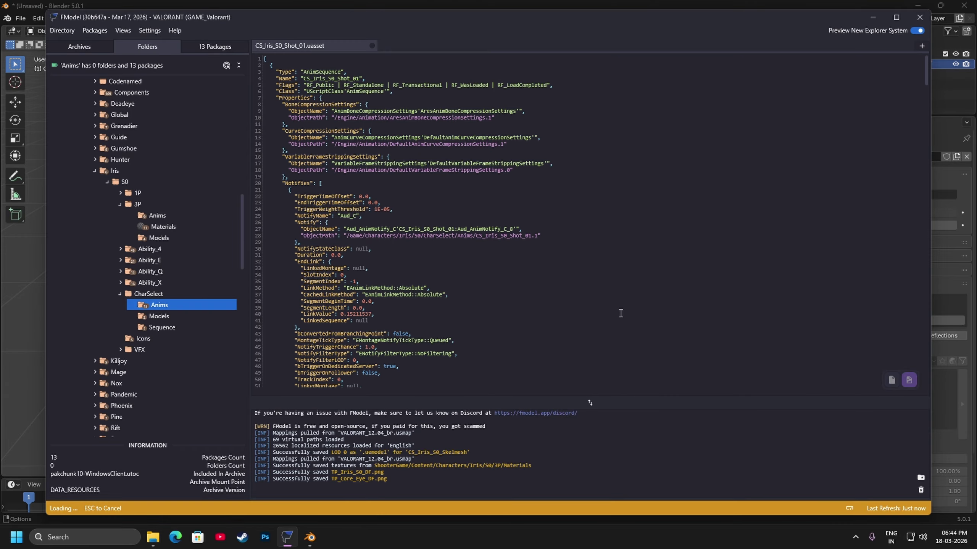
pyautogui.scroll(-2, 615, 327)
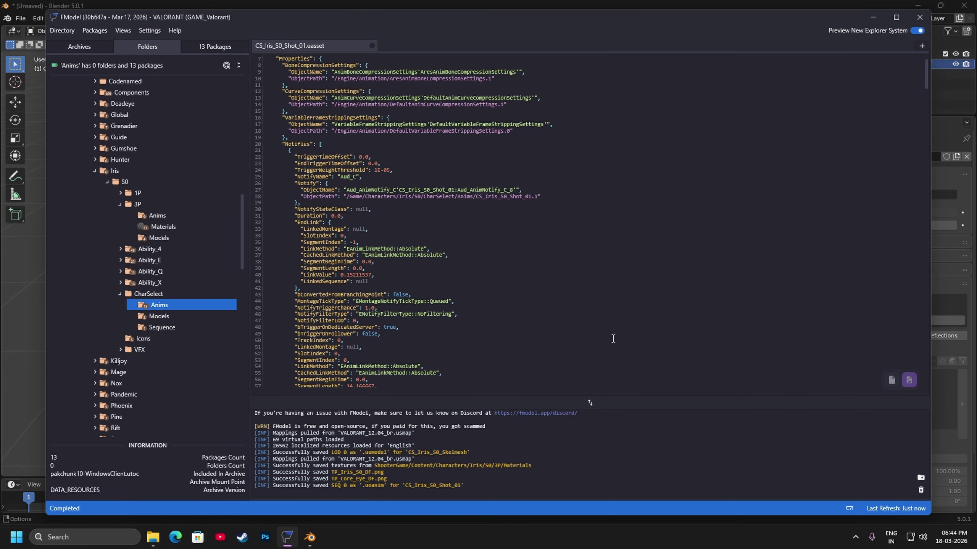
# Step: Open the exported animation's location in File Explorer and copy the Anims folder path
pyautogui.click(403, 485)
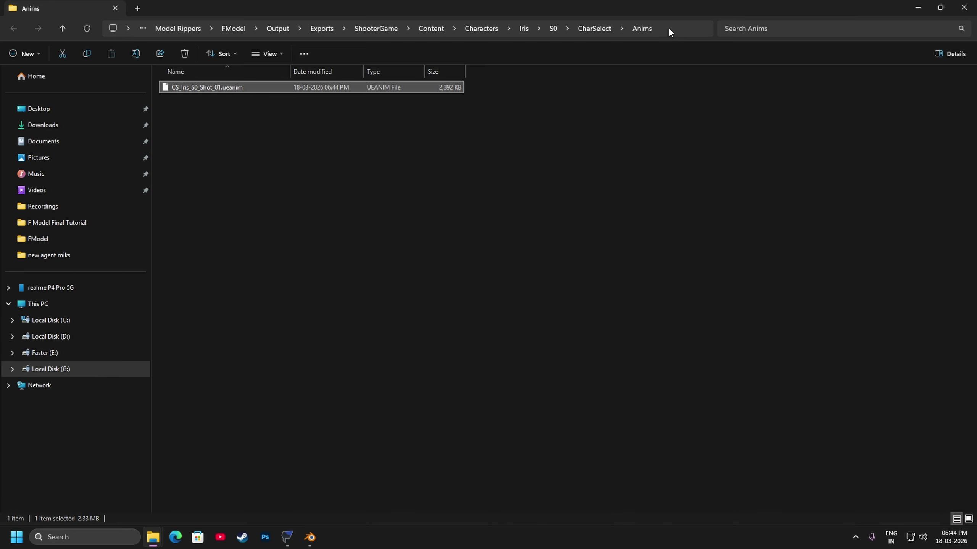
pyautogui.click(669, 28)
pyautogui.click(538, 319)
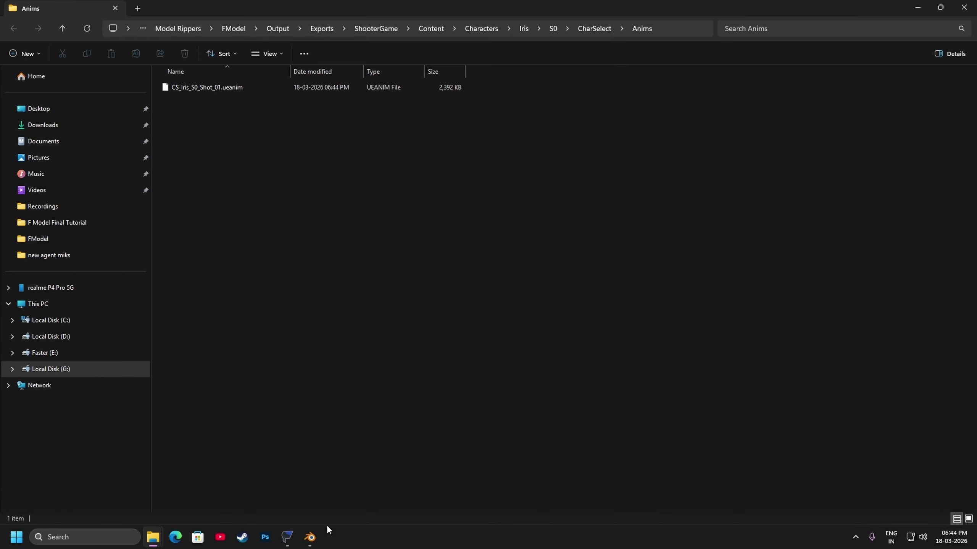
# Step: Switch to Blender and import CS_Iris_S0_Shot_01.ueanim from the copied folder path as an Unreal Animation onto the selected skeleton
pyautogui.click(318, 538)
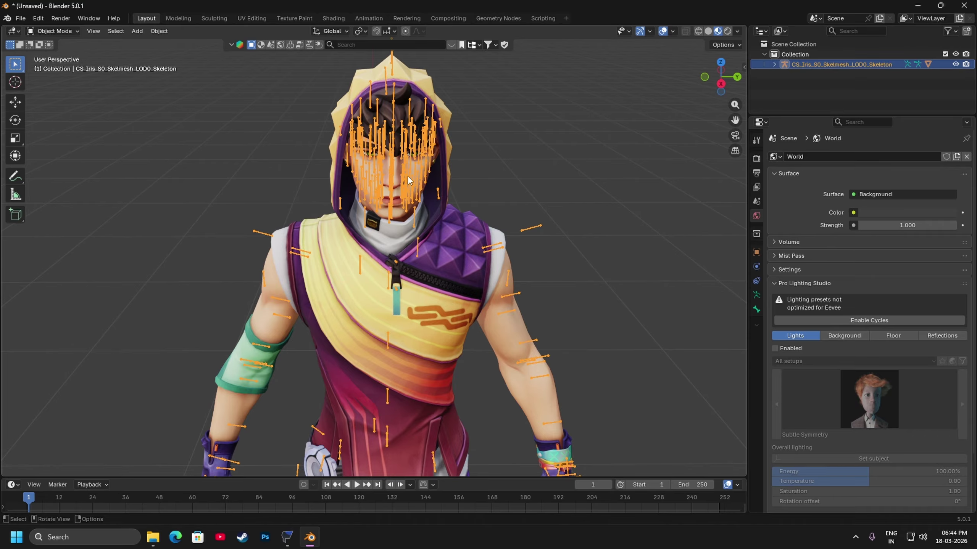
pyautogui.moveTo(394, 226); pyautogui.dragTo(404, 220)
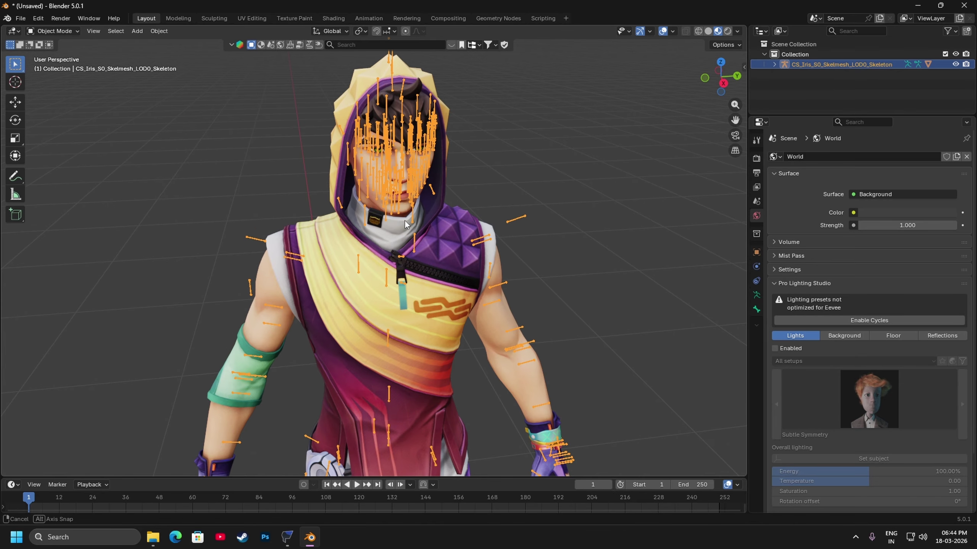
pyautogui.scroll(-3, 404, 220)
pyautogui.click(21, 18)
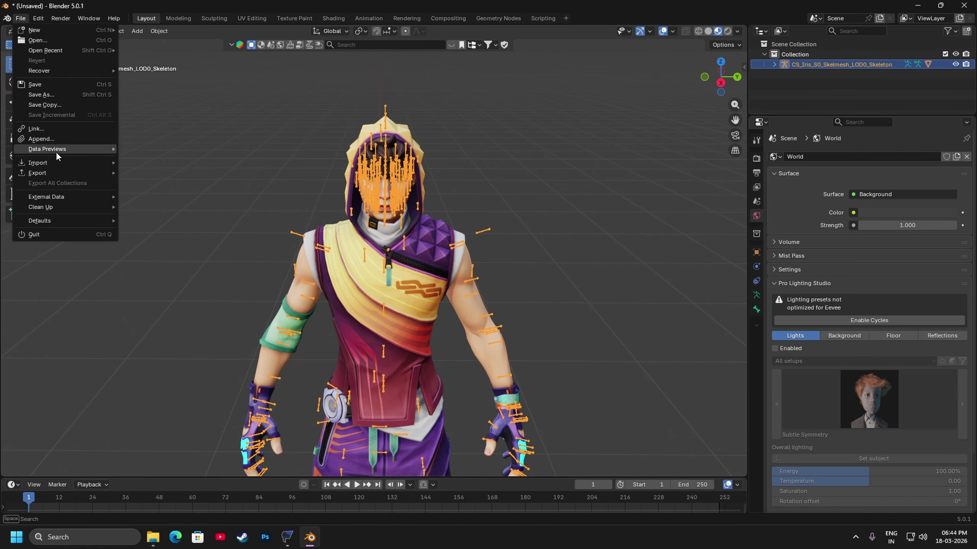
pyautogui.moveTo(51, 160)
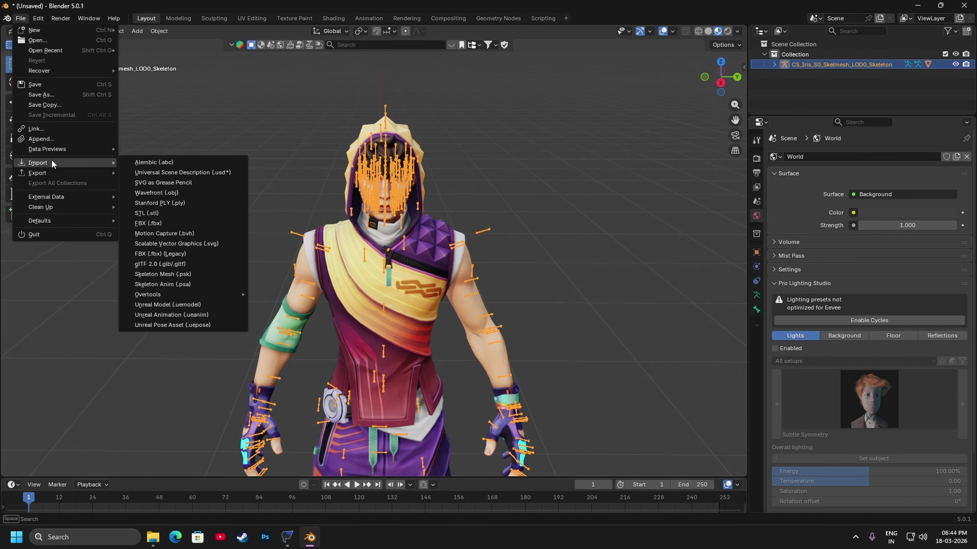
pyautogui.click(196, 317)
pyautogui.click(437, 85)
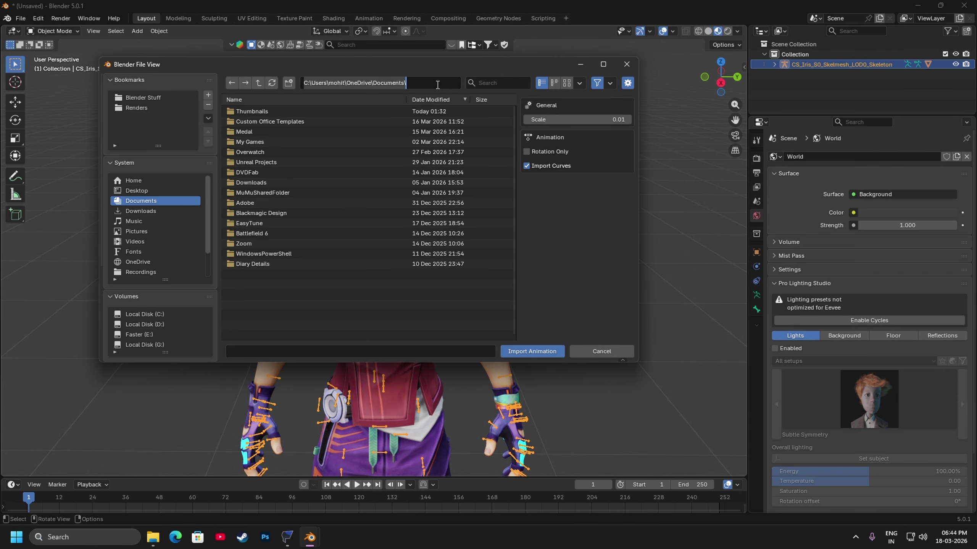
pyautogui.hotkey('ctrl', 'v')
pyautogui.press('Return')
pyautogui.click(293, 110)
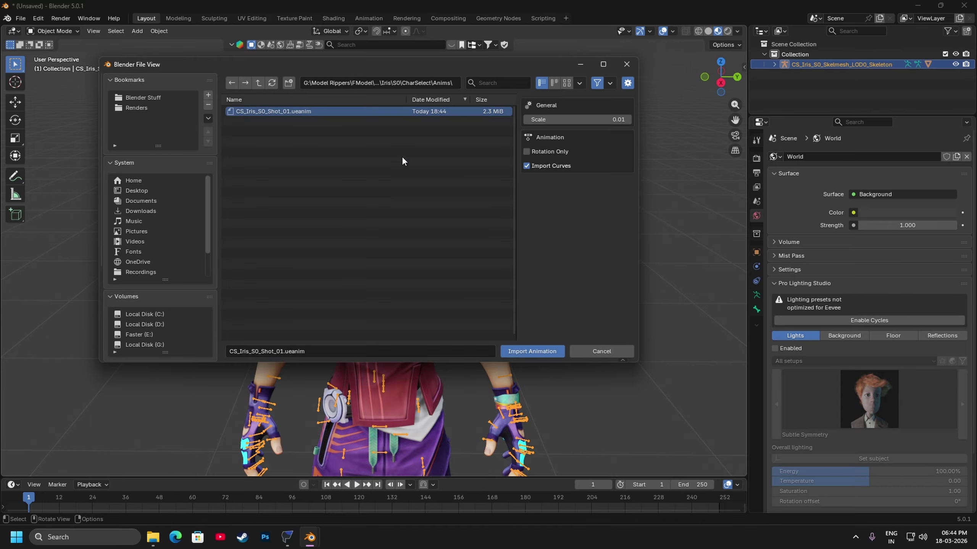
pyautogui.click(529, 352)
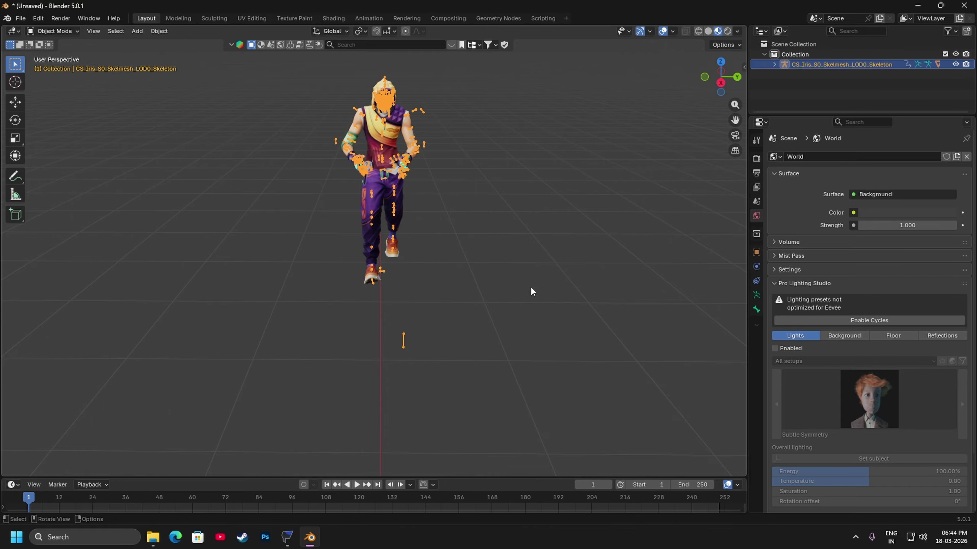
# Step: Turn off the Bones viewport overlay to hide the skeleton over the character
pyautogui.moveTo(432, 232); pyautogui.dragTo(455, 134)
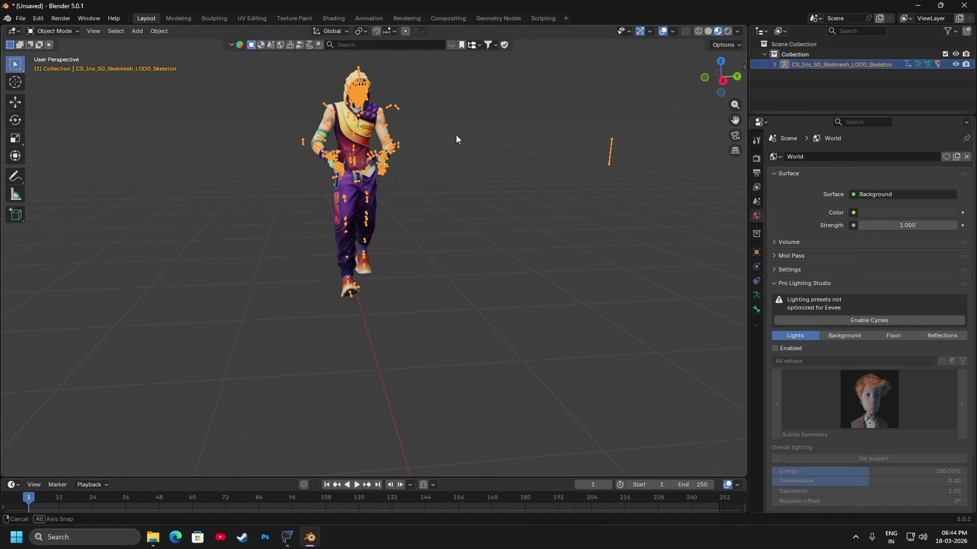
pyautogui.click(673, 32)
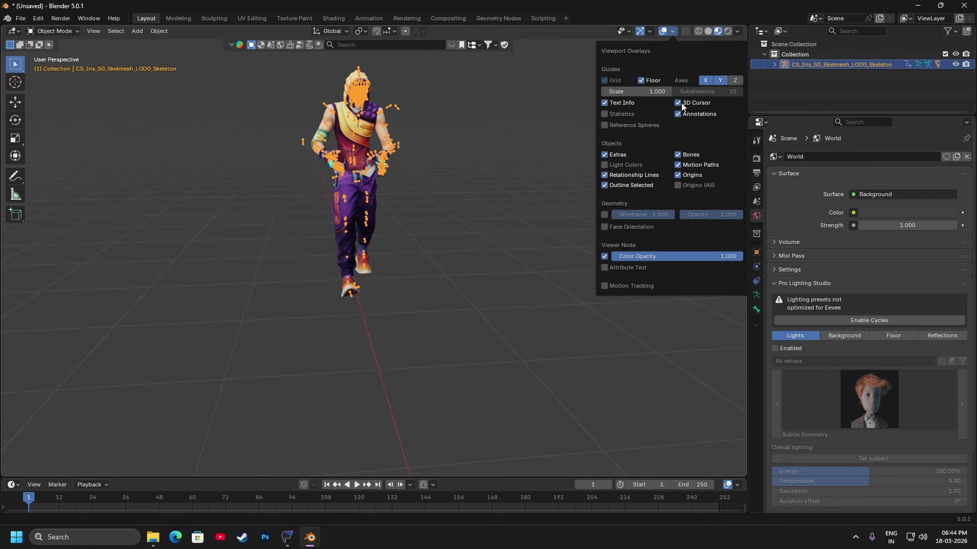
pyautogui.click(677, 154)
# Step: Play the imported animation and scrub the timeline to about frame 58 to review the character's motion
pyautogui.press('space')
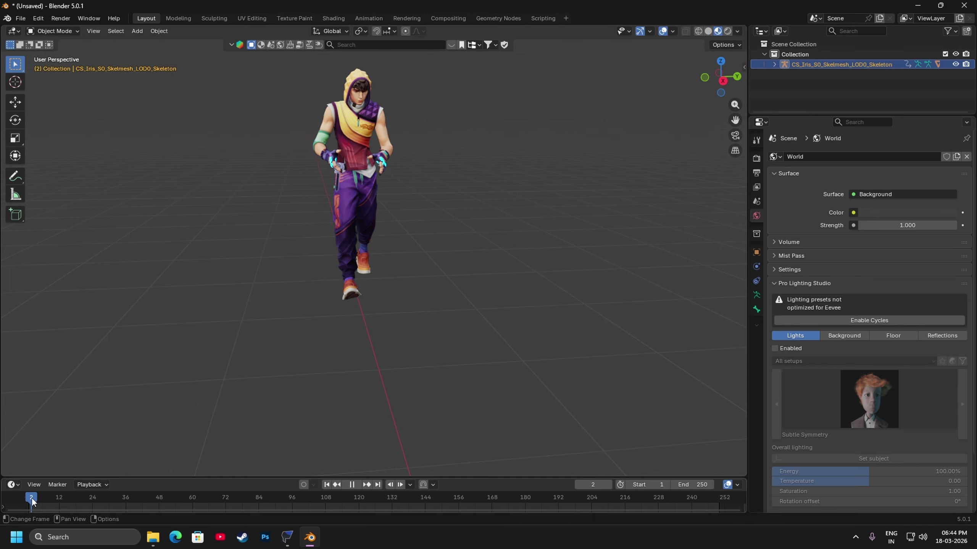
pyautogui.moveTo(32, 499); pyautogui.dragTo(166, 500)
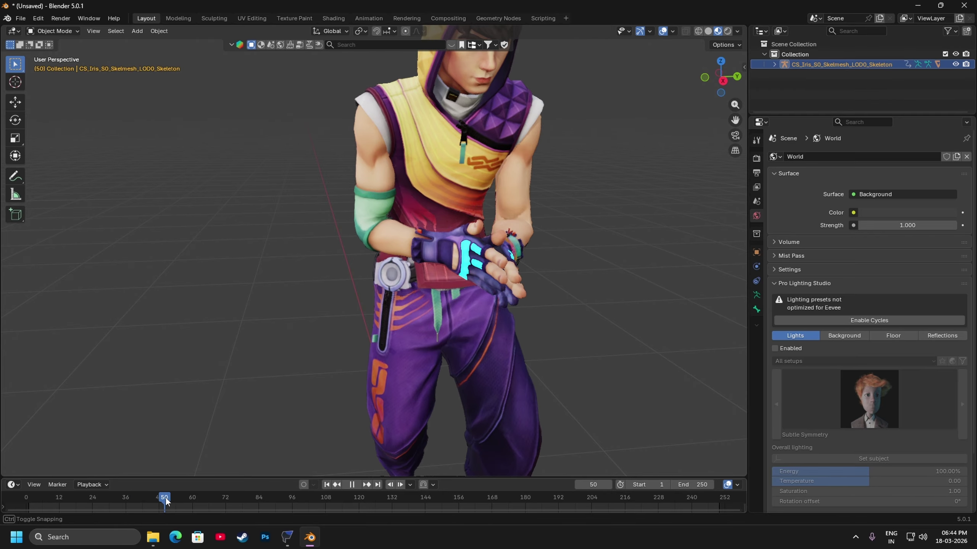
pyautogui.scroll(-3, 223, 344)
pyautogui.moveTo(218, 338); pyautogui.dragTo(204, 333)
pyautogui.moveTo(168, 498); pyautogui.dragTo(202, 499)
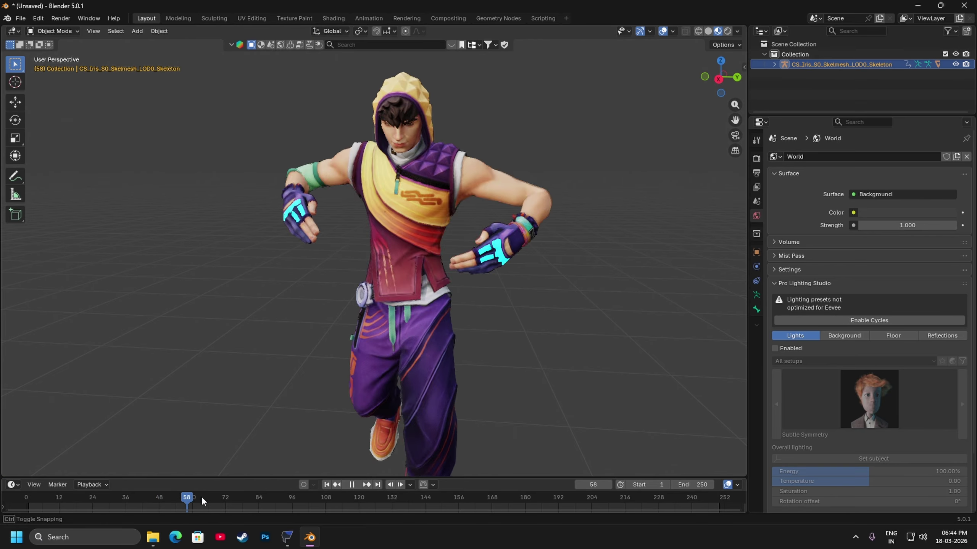